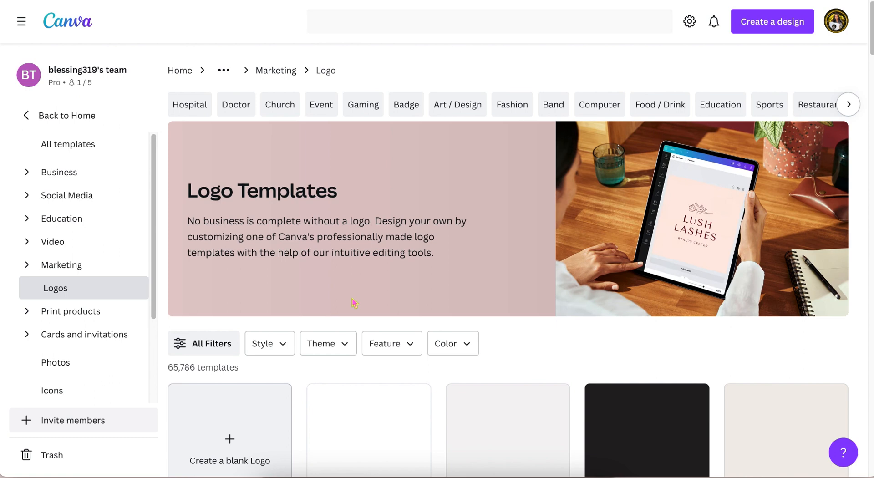
Step: Browse the beauty logo templates filtered by the Hair Salon theme
scroll(354, 301, "down", 1)
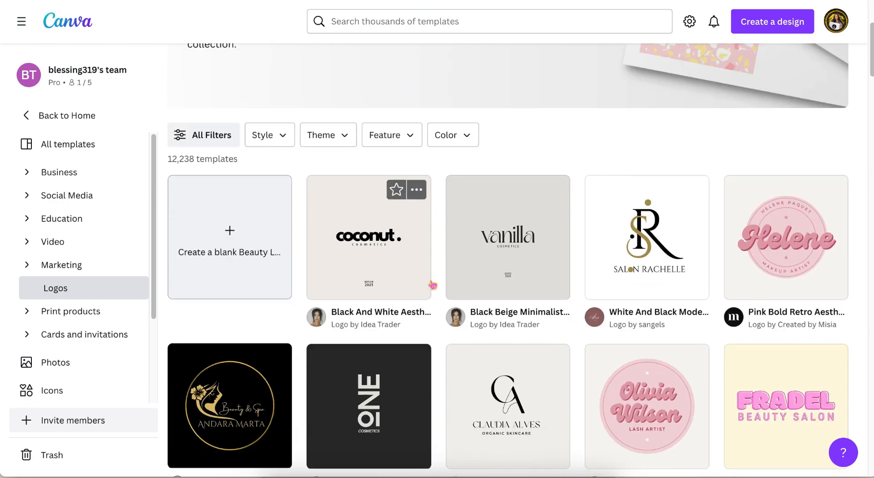
left_click(328, 102)
scroll(347, 279, "down", 10)
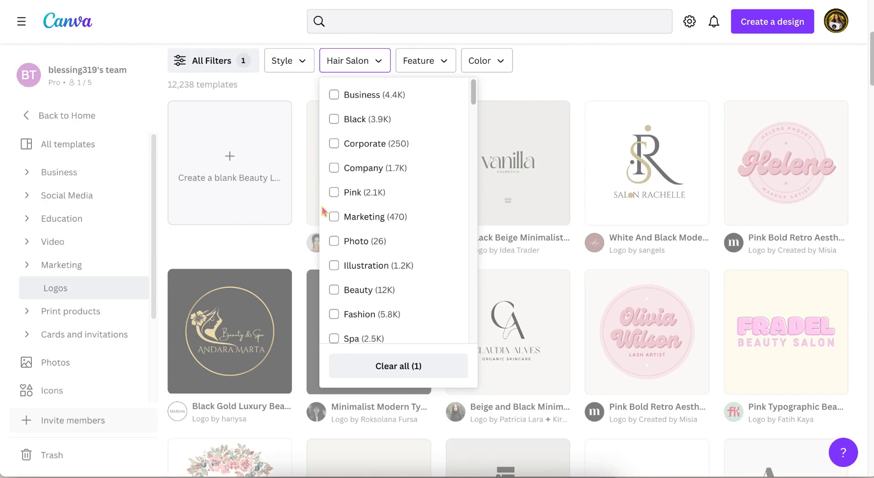
left_click(415, 60)
scroll(484, 218, "down", 4)
scroll(483, 218, "down", 15)
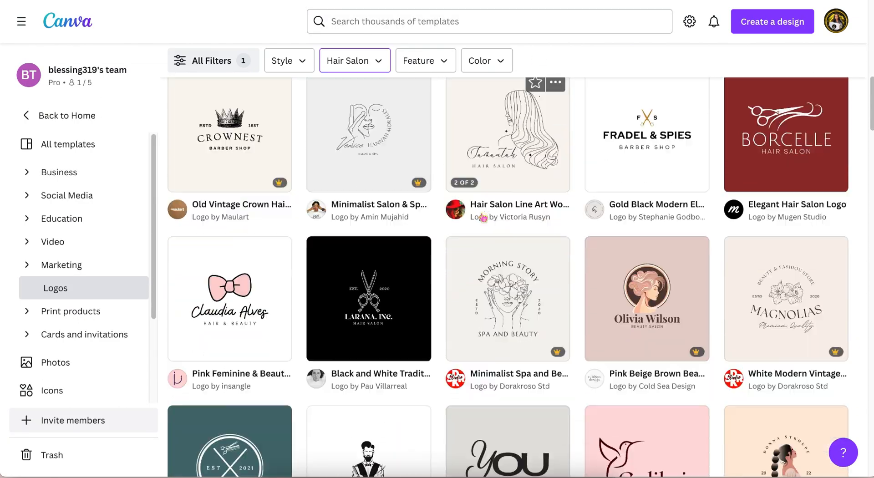
scroll(483, 218, "down", 10)
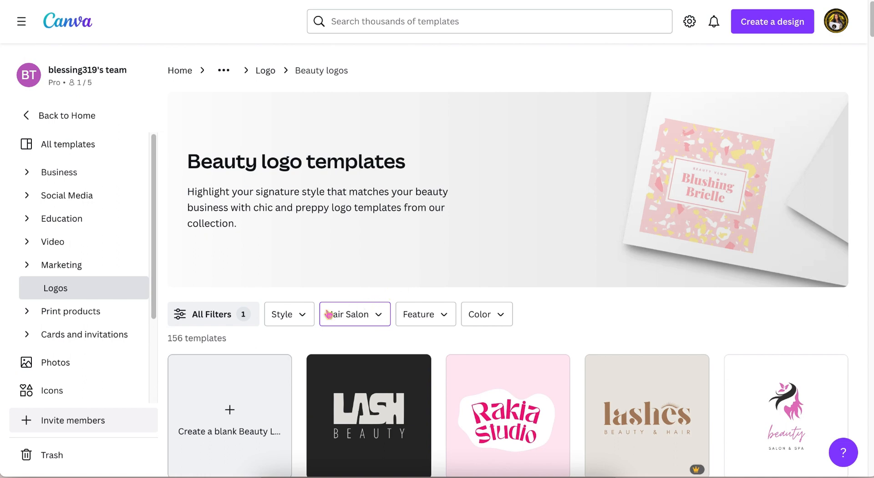
Step: Create a blank beauty logo design and add a second page
left_click(229, 412)
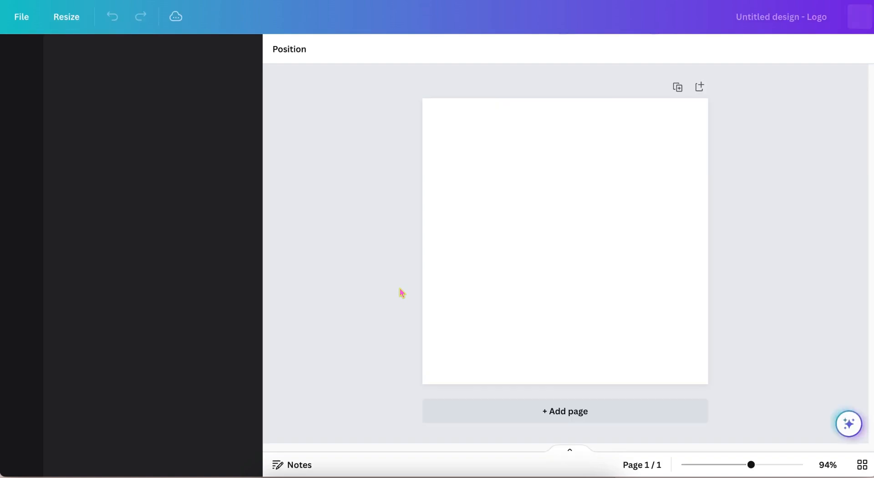
left_click(565, 411)
Step: Search elements for "gold scissors", add a gold scissors graphic to page 2 and reposition it
type("gold sc")
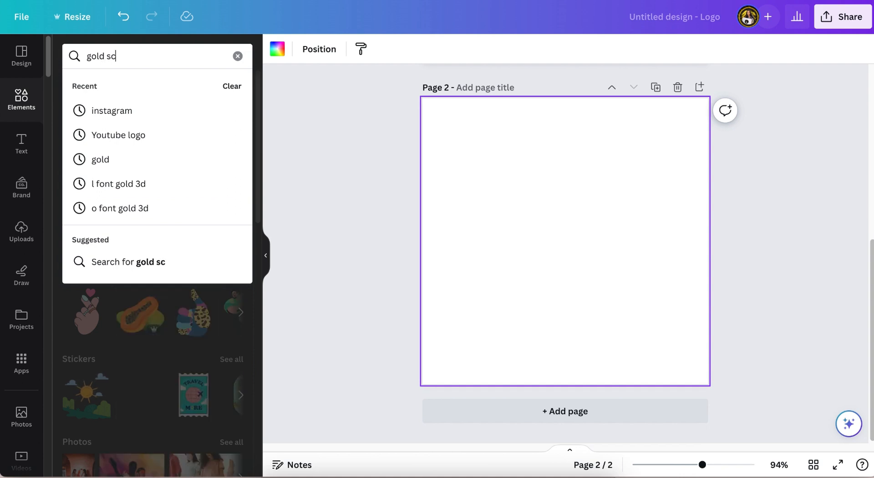
type("i")
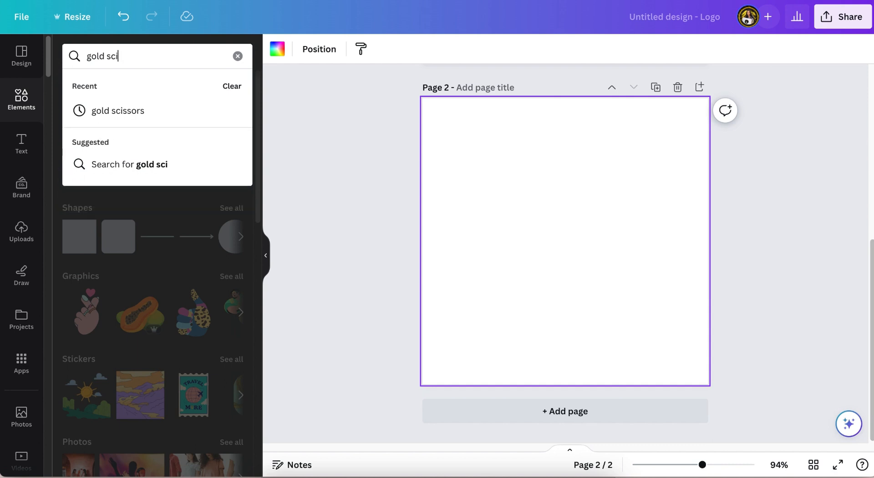
left_click(132, 117)
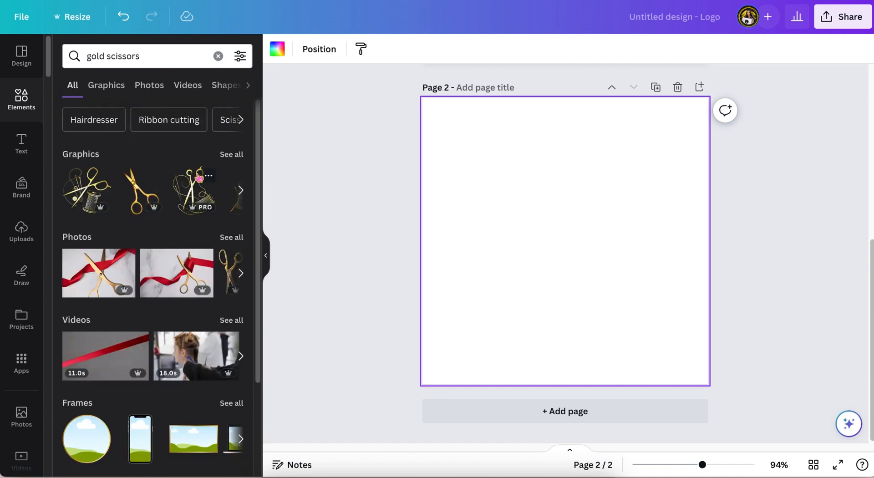
left_click(232, 155)
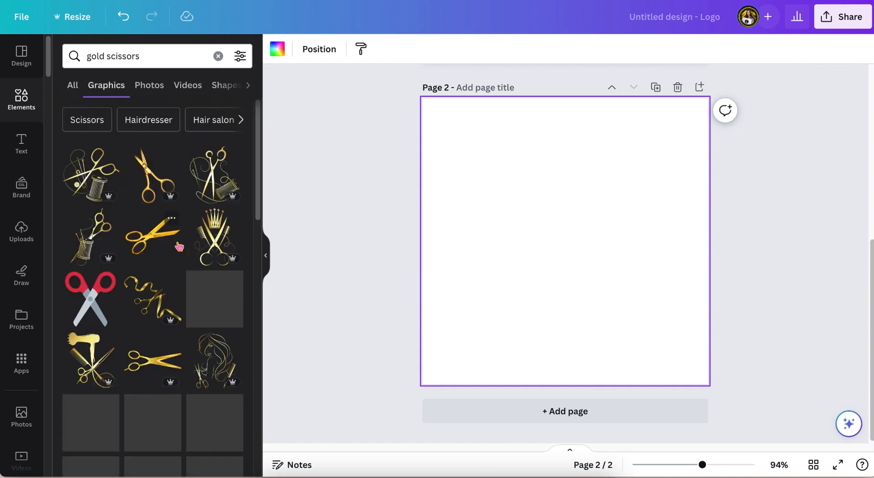
left_click(150, 180)
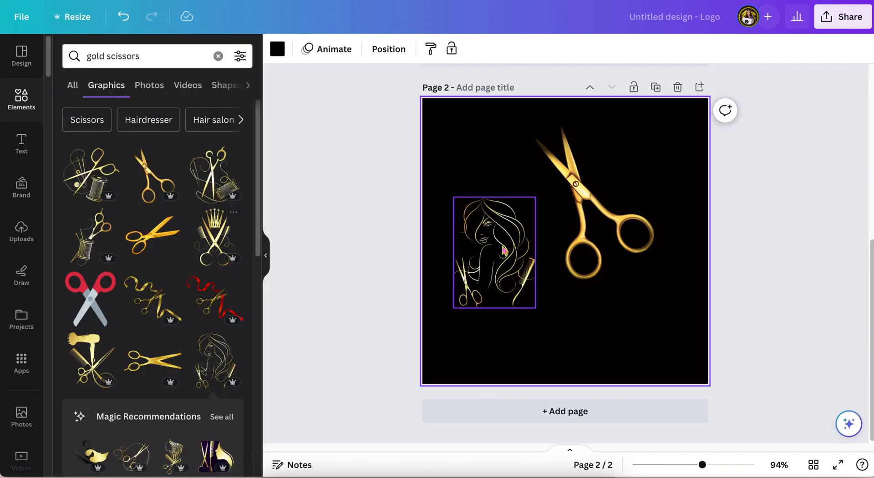
left_click_drag(655, 276, 637, 222)
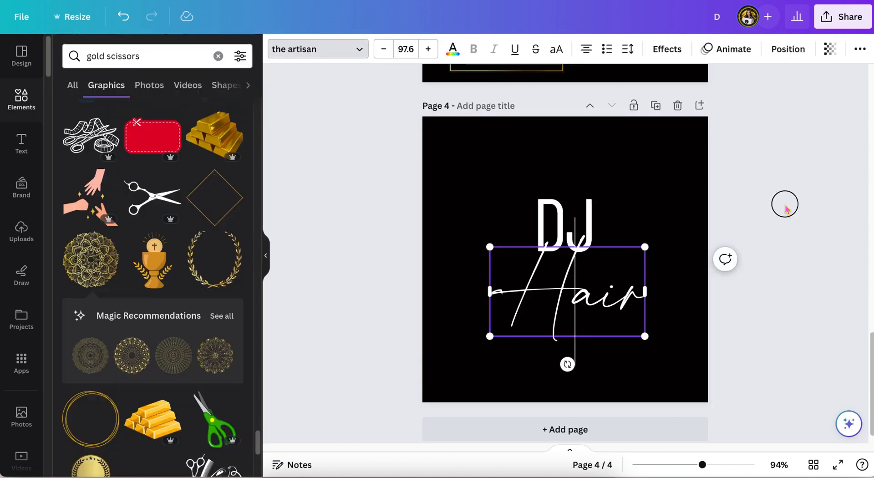
Step: Move the Hair text beside DJ on page 4 and try fonts on DJ, settling on Pierson
left_click_drag(565, 362, 596, 264)
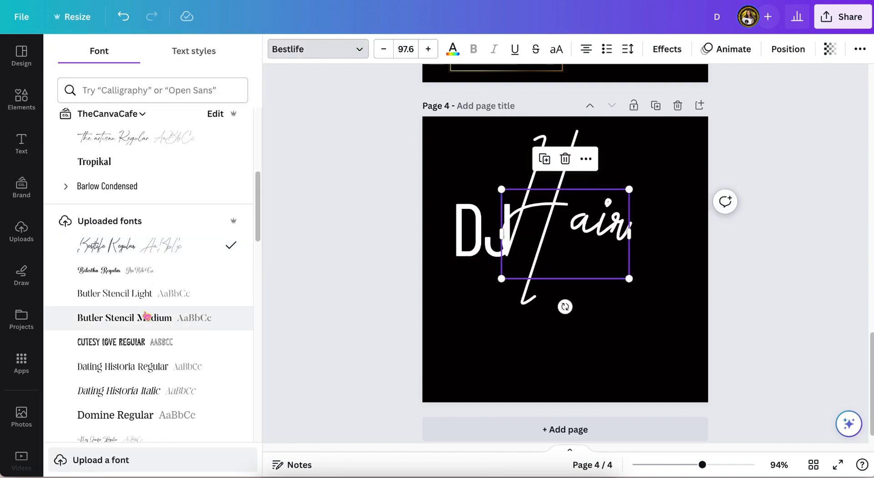
scroll(146, 314, "down", 3)
left_click(146, 312)
scroll(99, 305, "down", 10)
left_click(99, 305)
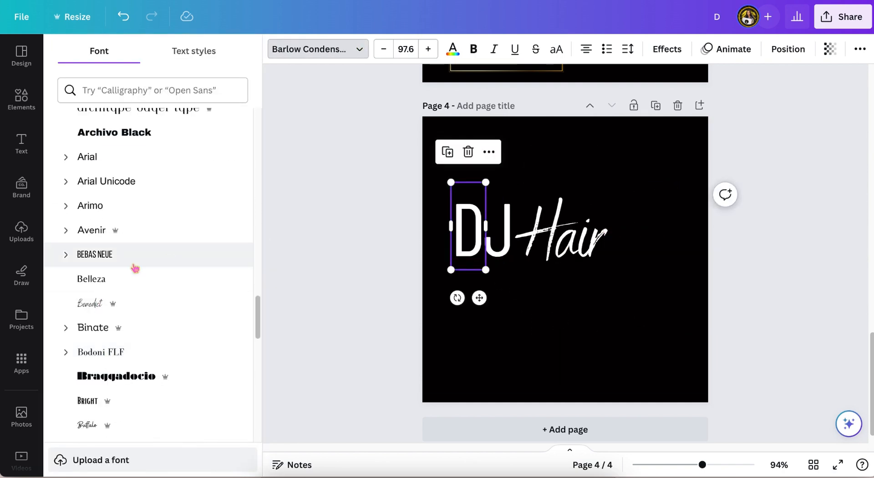
left_click(108, 353)
scroll(107, 357, "down", 1)
left_click(104, 353)
scroll(102, 349, "down", 5)
left_click(97, 345)
scroll(91, 337, "down", 8)
left_click(92, 253)
left_click(500, 230)
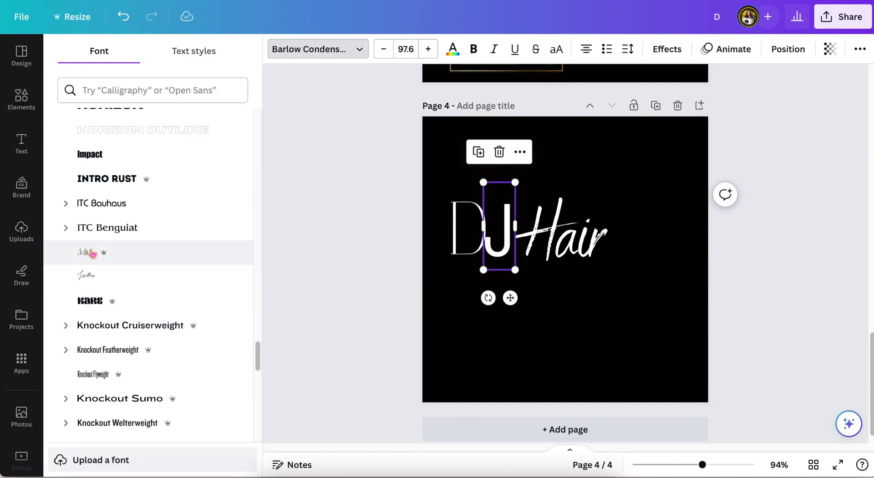
left_click(92, 254)
scroll(102, 349, "down", 4)
left_click(561, 237)
scroll(92, 268, "down", 4)
left_click(91, 255)
left_click(92, 232)
left_click(468, 227)
left_click(96, 178)
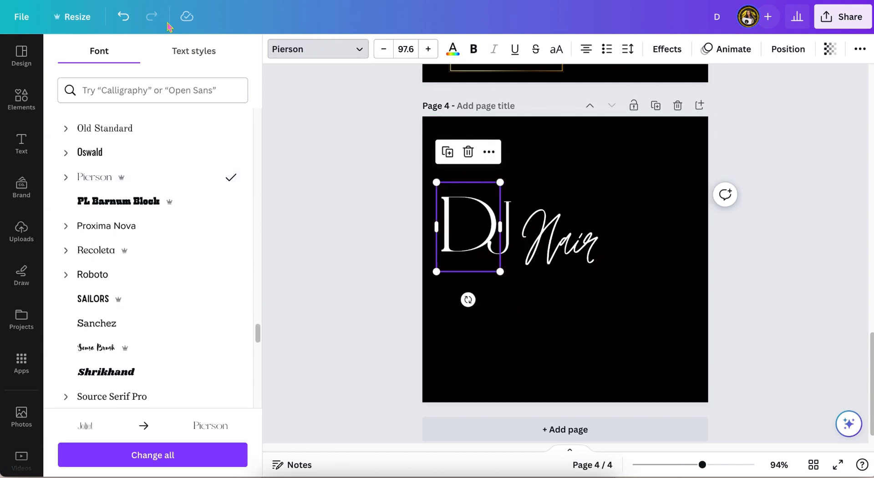
scroll(114, 195, "down", 10)
left_click(117, 221)
left_click(123, 16)
scroll(137, 253, "down", 15)
left_click(136, 198)
left_click(123, 18)
scroll(113, 203, "down", 8)
Step: Duplicate the Hair text and try fonts on the copy, settling on a Beautifully Delicious script font
left_click(560, 239)
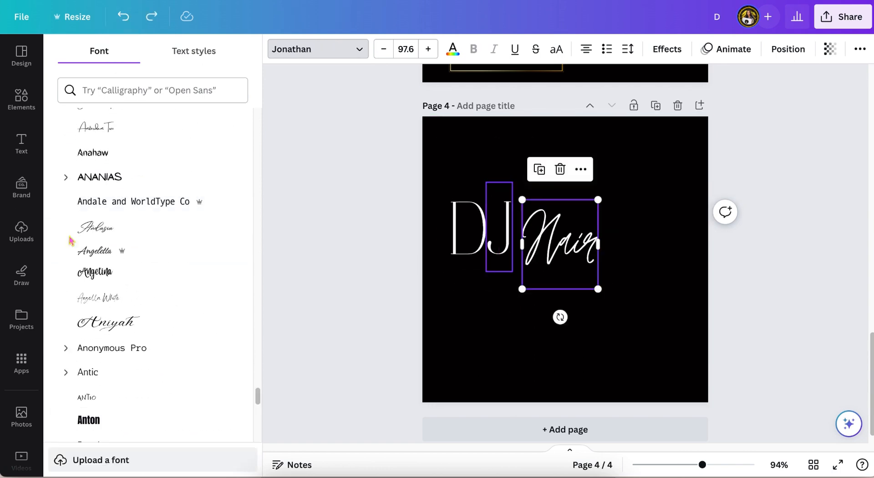
left_click(93, 227)
left_click_drag(570, 233, 531, 328)
left_click(89, 274)
left_click(95, 298)
scroll(116, 327, "down", 5)
left_click(467, 227)
left_click(102, 265)
left_click(123, 17)
scroll(128, 287, "down", 15)
left_click(102, 179)
left_click(124, 17)
left_click(93, 225)
left_click(94, 249)
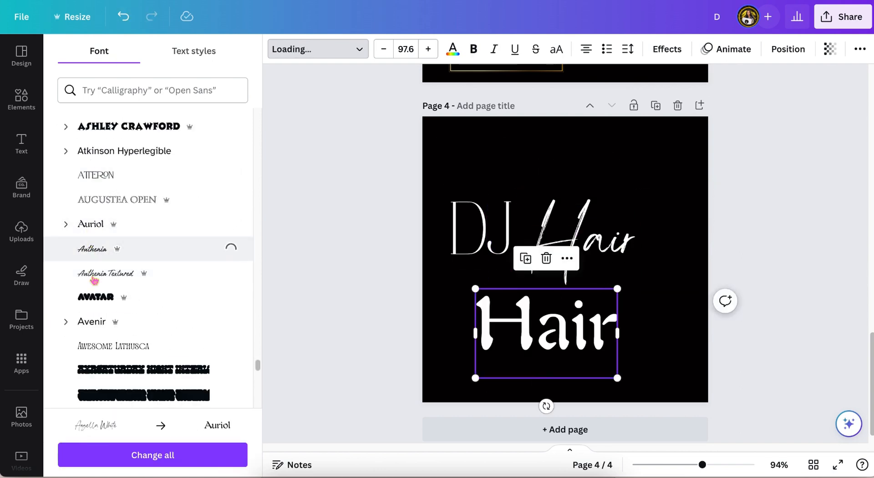
left_click(94, 275)
scroll(94, 278, "down", 10)
left_click(95, 298)
scroll(100, 291, "down", 1)
left_click(102, 283)
scroll(102, 284, "down", 12)
left_click(103, 265)
scroll(103, 266, "down", 2)
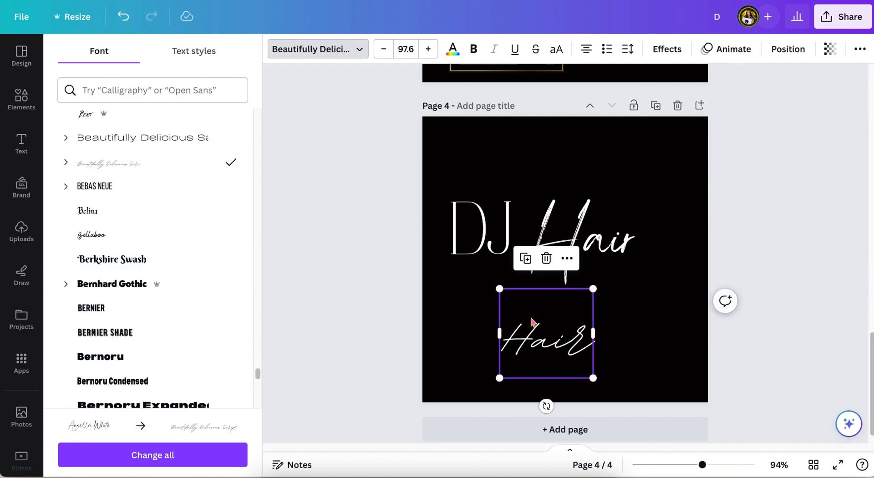
Step: Rearrange the Hair text copies, placing one overlapping the DJ letters
left_click_drag(531, 322, 557, 291)
left_click_drag(556, 288, 500, 199)
scroll(118, 289, "down", 6)
left_click(109, 290)
left_click_drag(565, 312, 629, 357)
left_click(514, 314)
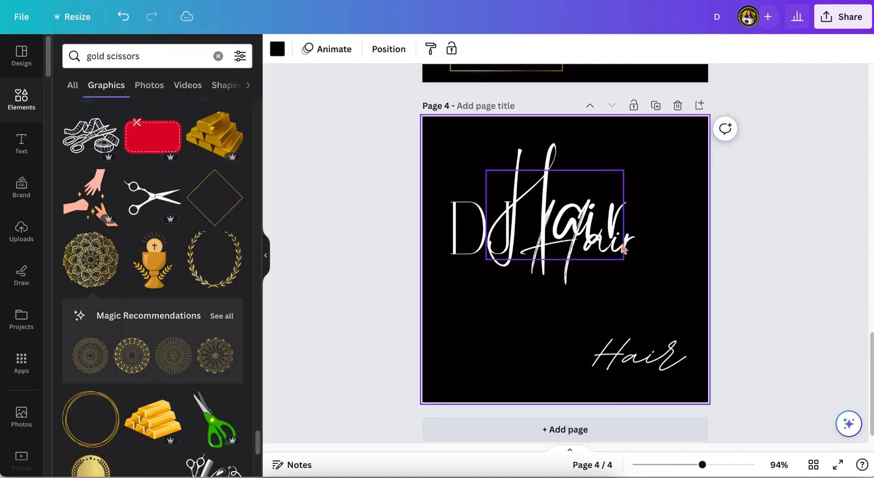
left_click_drag(564, 269, 645, 331)
left_click_drag(528, 209, 524, 198)
Step: Color the overlapping Hair text pink
left_click(453, 49)
left_click(169, 122)
scroll(170, 228, "down", 10)
left_click(152, 255)
left_click(452, 48)
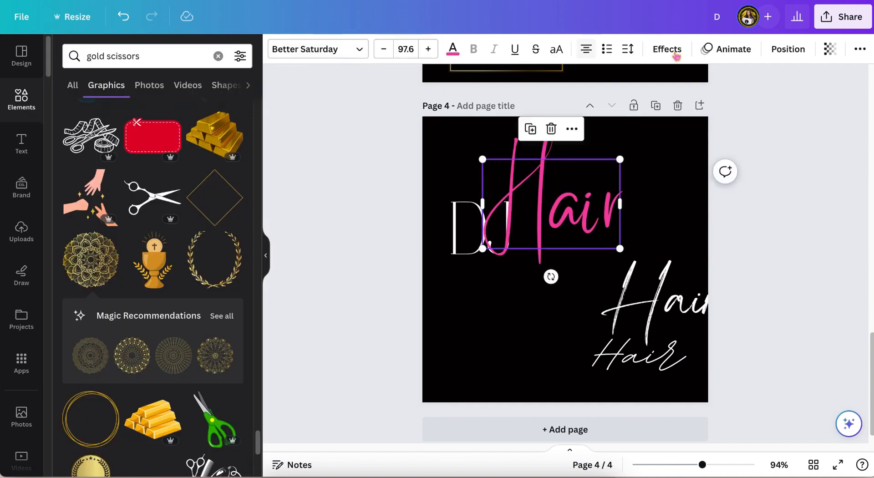
Step: Adjust the pink Hair text's layer order and size, and group it with the DJ text
left_click(787, 48)
left_click(188, 89)
left_click(359, 182)
left_click(600, 189)
left_click_drag(620, 159, 585, 183)
left_click(332, 264)
left_click_drag(342, 190, 542, 230)
left_click(494, 135)
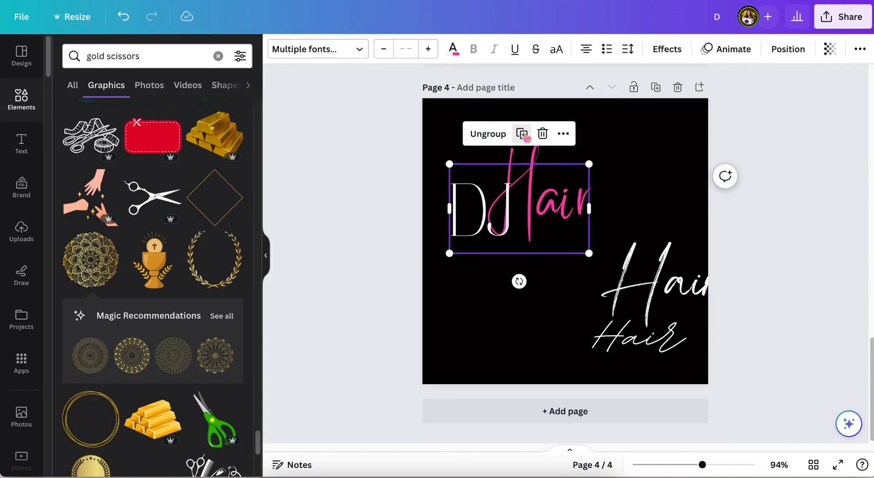
Step: Shrink the DJ Hair group and fit it inside the gold rectangular frame on page 3
left_click_drag(589, 254, 511, 205)
scroll(487, 182, "up", 7)
left_click_drag(480, 366, 496, 299)
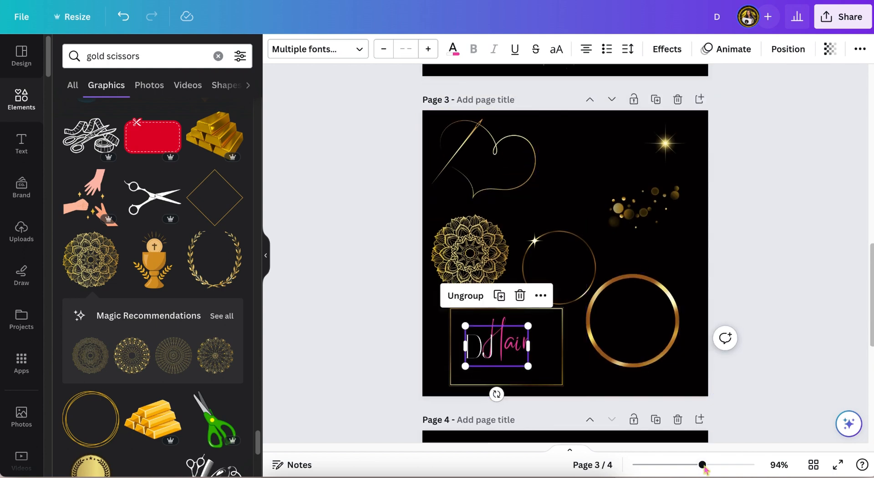
left_click_drag(703, 464, 710, 465)
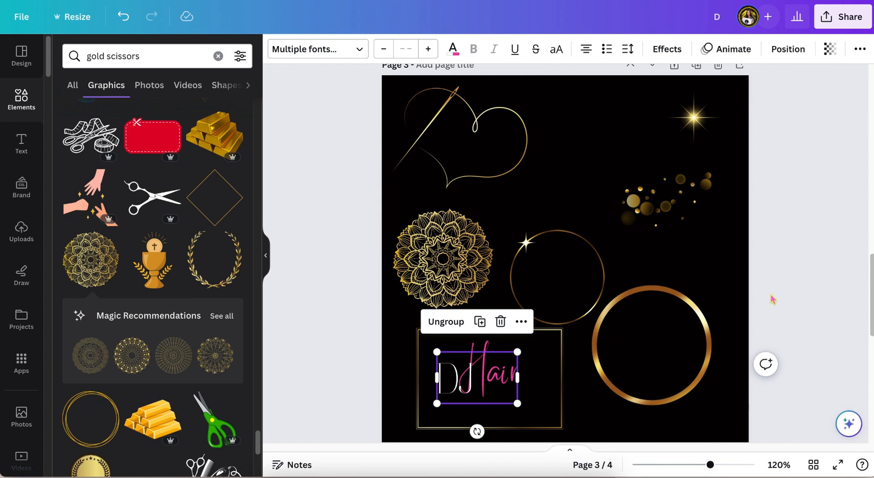
scroll(772, 299, "down", 1)
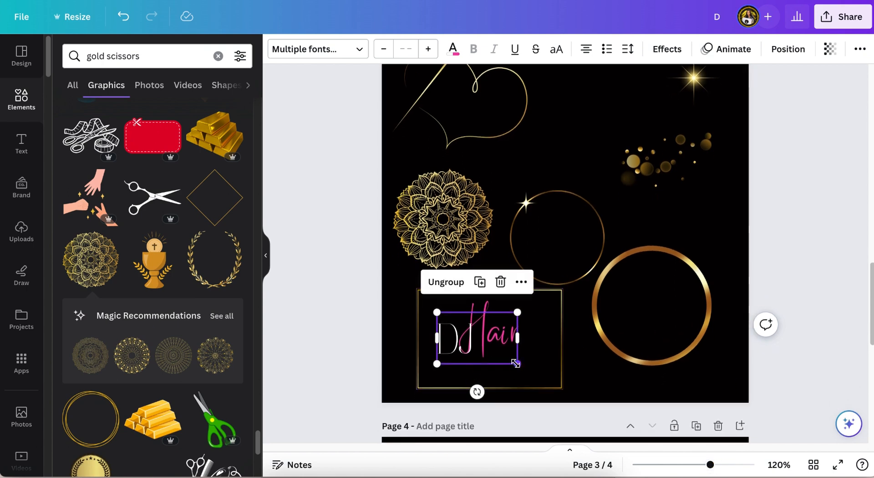
left_click_drag(516, 364, 532, 373)
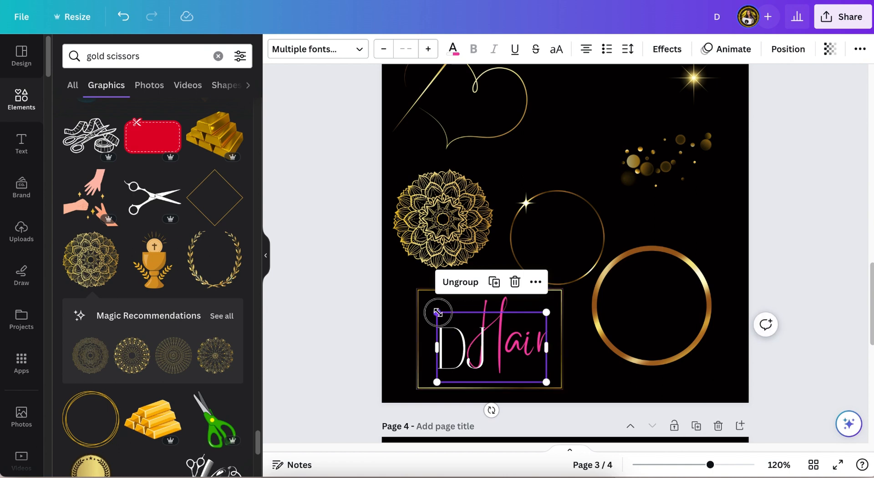
left_click_drag(437, 312, 431, 308)
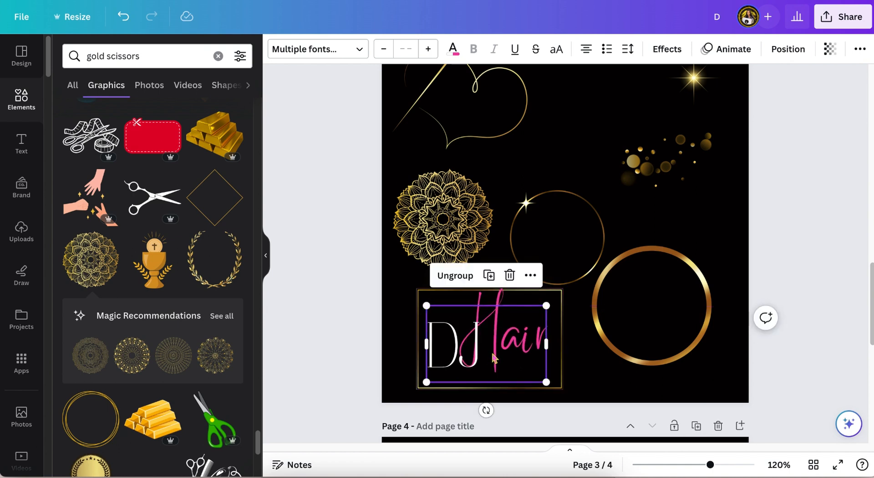
left_click_drag(493, 353, 492, 355)
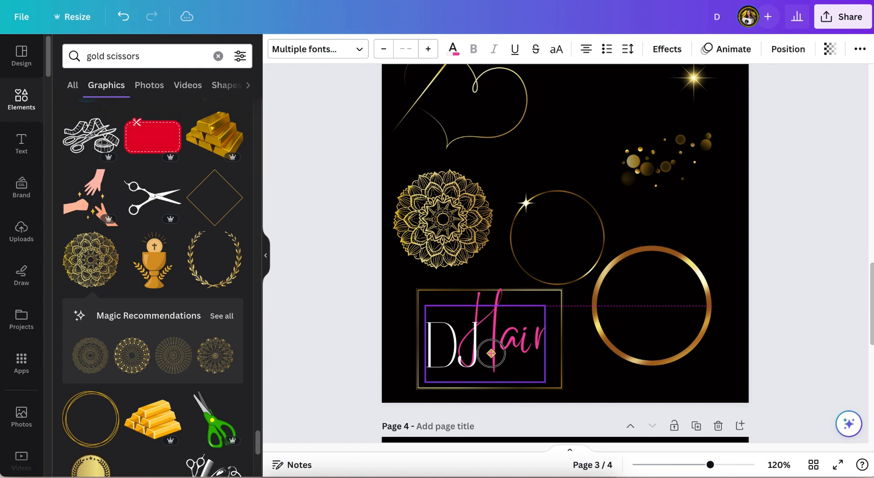
left_click_drag(491, 353, 490, 353)
Step: Move the framed DJ Hair logo to page 4 and enlarge it to fill most of the page
scroll(508, 289, "down", 2)
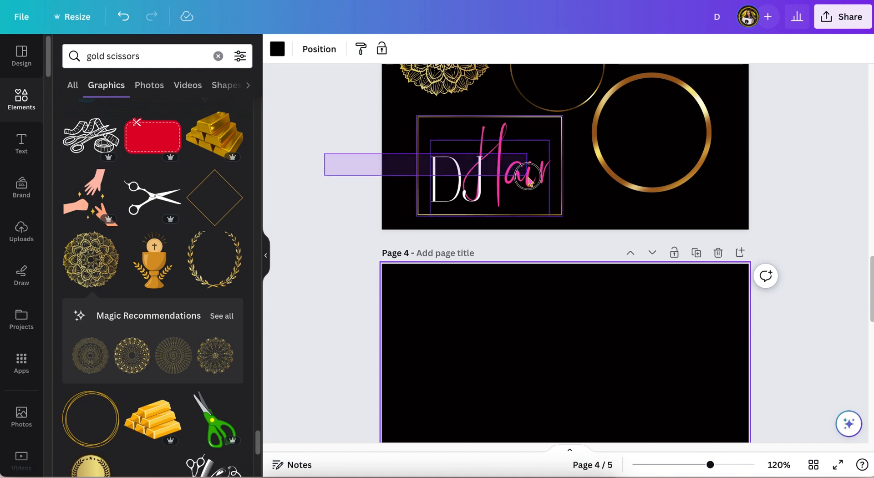
left_click_drag(528, 180, 552, 421)
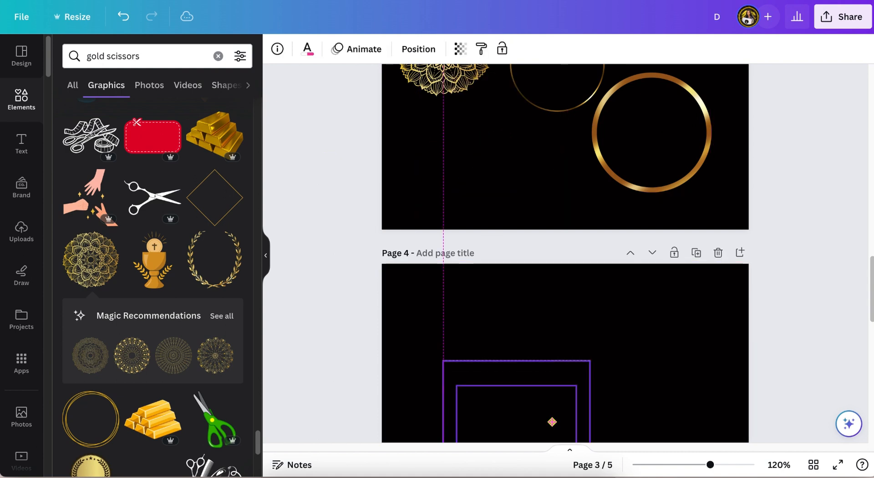
scroll(553, 426, "down", 4)
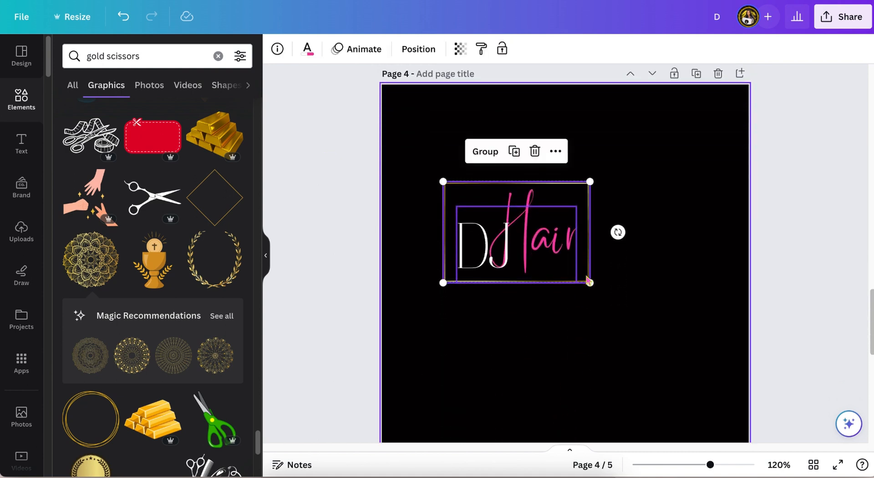
left_click_drag(598, 300, 702, 340)
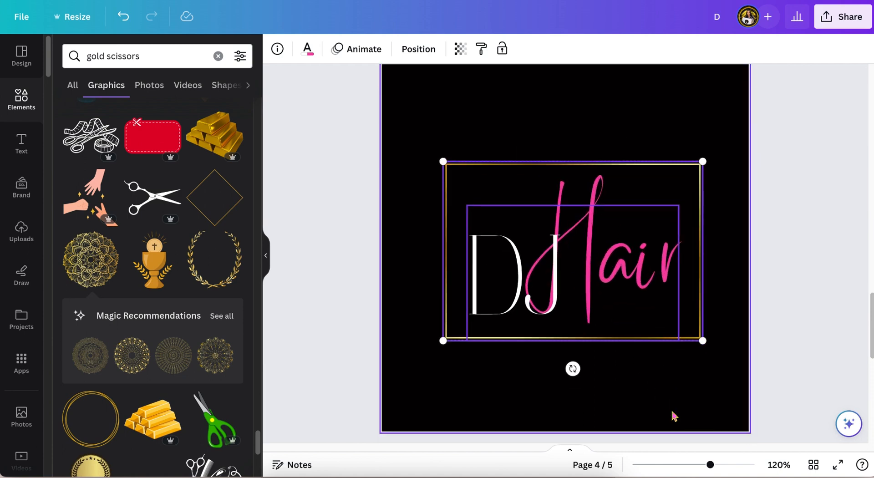
scroll(673, 414, "down", 1)
left_click_drag(444, 351, 403, 379)
left_click_drag(703, 172, 724, 153)
left_click_drag(637, 251, 616, 267)
scroll(636, 272, "down", 1)
scroll(631, 288, "up", 2)
left_click(821, 205)
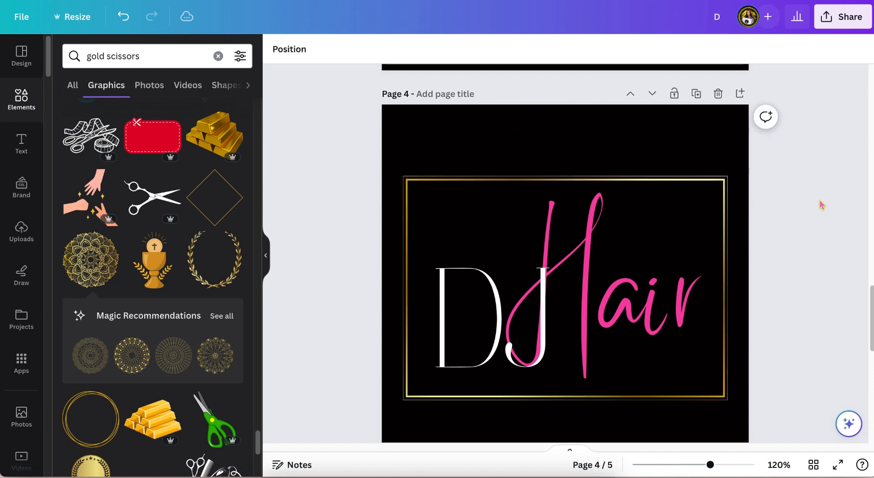
Step: Move the gold sparkle graphic from page 3 onto the logo frame's top-left corner on page 4
scroll(821, 205, "down", 3)
scroll(822, 205, "up", 2)
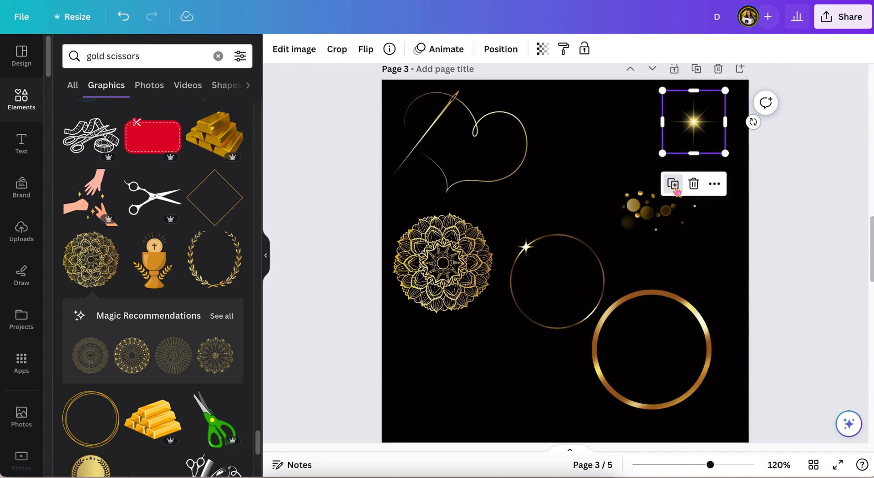
left_click(674, 184)
left_click_drag(700, 142, 502, 339)
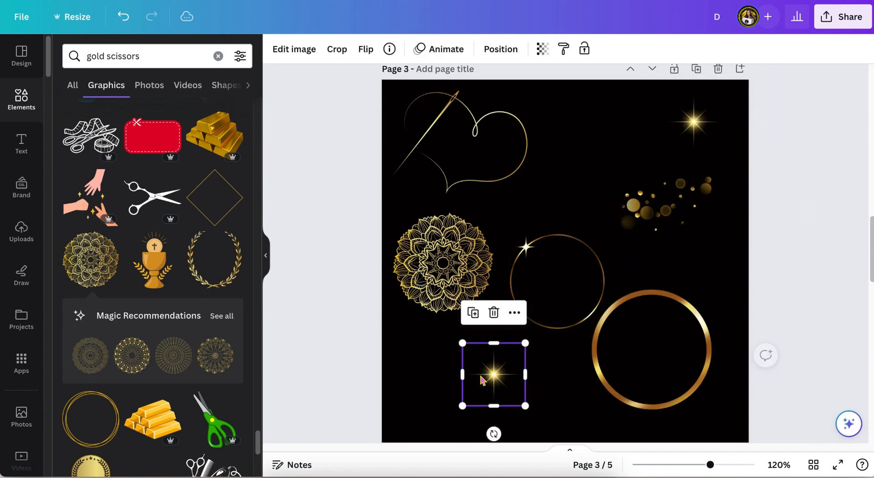
scroll(483, 380, "down", 6)
left_click_drag(486, 78, 442, 282)
scroll(442, 282, "down", 1)
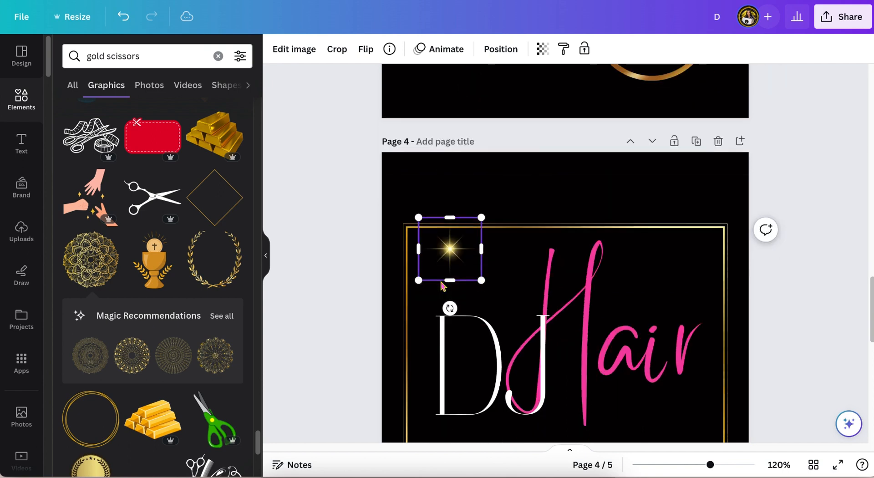
Step: Place the DJ Hair lettering inside the gold circle frame on page 4, with the sparkle on the circle's top-left edge
scroll(441, 286, "down", 1)
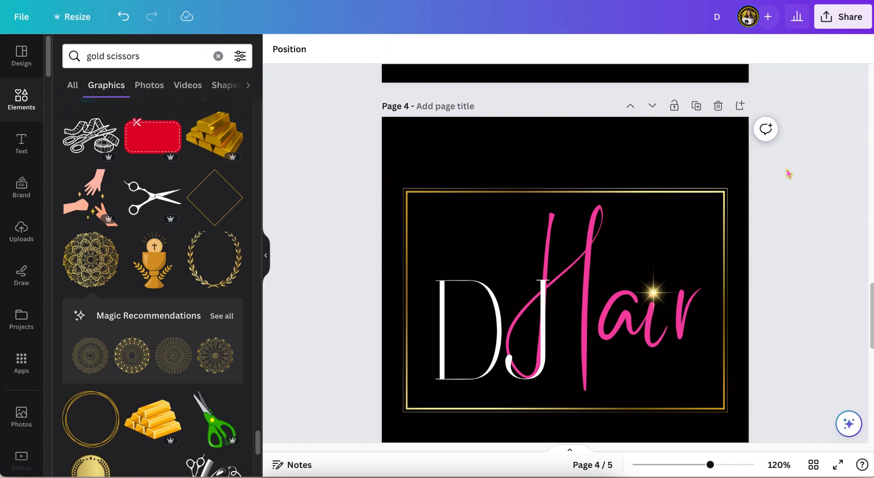
scroll(788, 171, "down", 1)
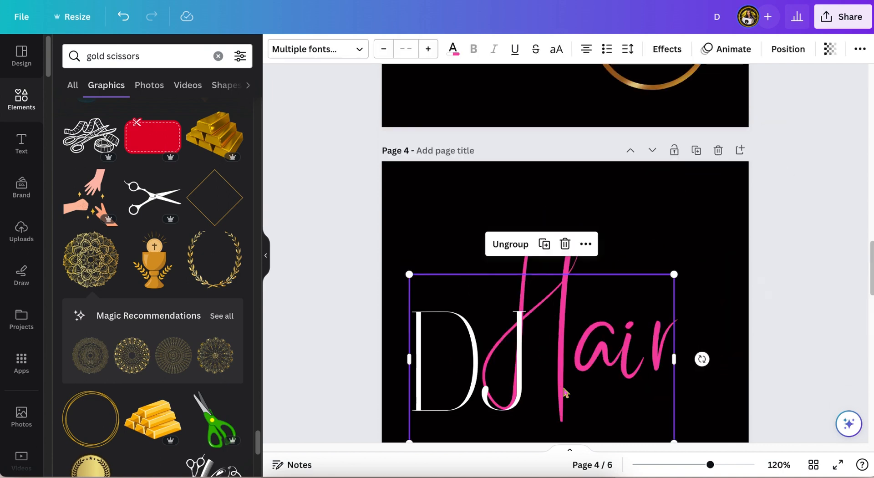
scroll(566, 392, "up", 4)
left_click_drag(543, 117, 505, 440)
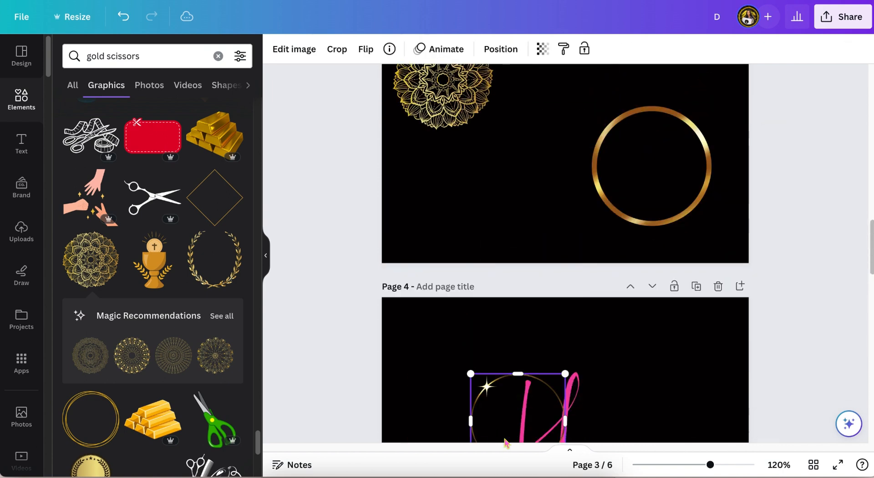
scroll(505, 440, "down", 5)
left_click_drag(565, 222, 692, 381)
left_click_drag(652, 309, 643, 294)
left_click(767, 254)
left_click(430, 261)
left_click(448, 134)
left_click(392, 195)
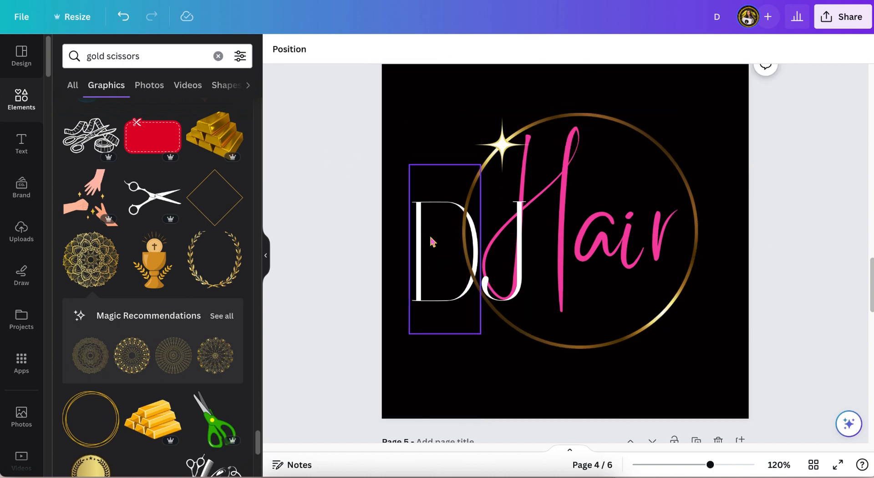
Step: Shift the white D left and recentre the circle-framed DJ Hair logo on the page
left_click_drag(431, 241, 417, 233)
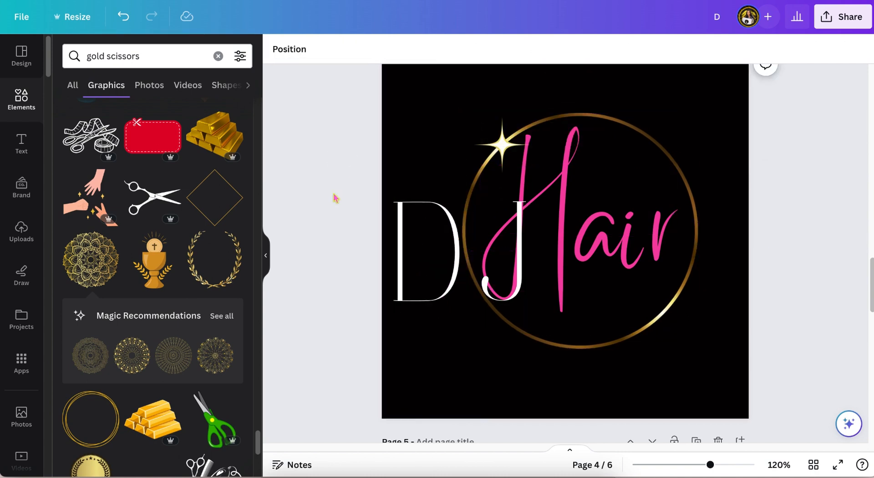
mouse_move(332, 168)
left_mouse_down()
mouse_move(618, 287)
mouse_move(628, 276)
left_mouse_up()
left_click_drag(614, 224, 633, 228)
left_click(529, 92)
scroll(795, 195, "down", 3)
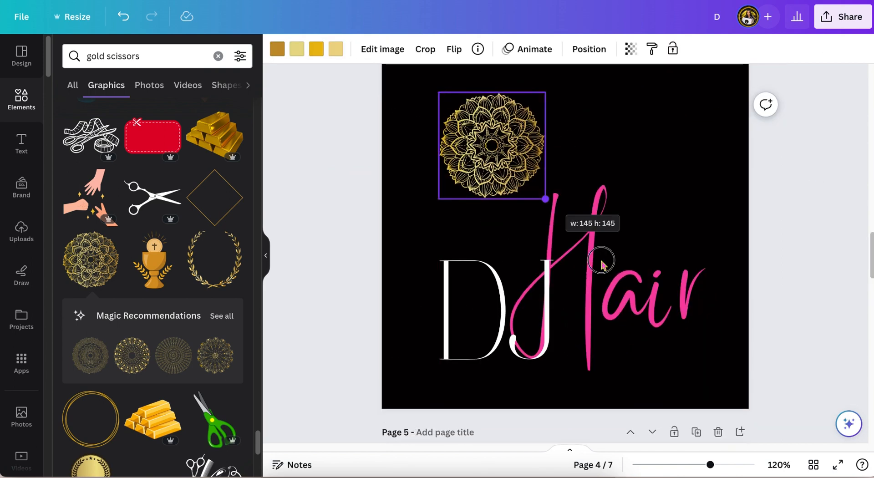
left_click_drag(542, 197, 566, 191)
scroll(565, 191, "down", 1)
Step: Enlarge and reposition the gold mandala behind the lettering, and move the DJ Hair group up over it
left_click(589, 49)
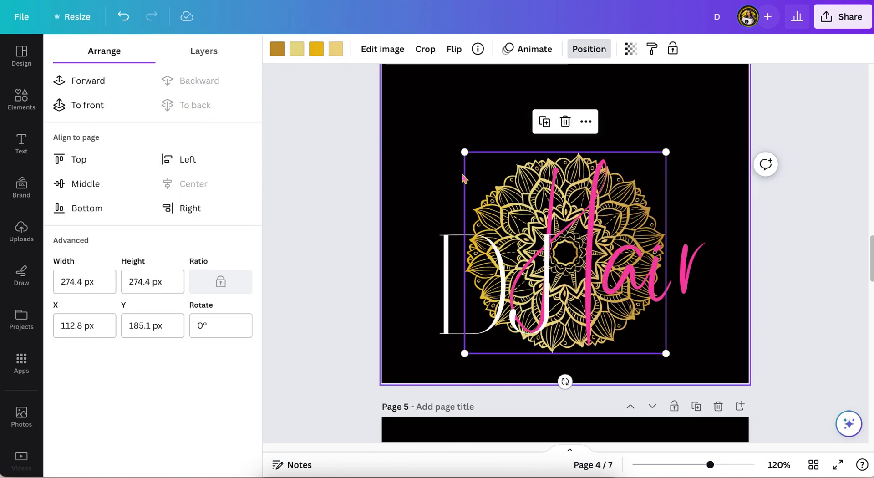
left_click_drag(465, 152, 436, 123)
scroll(473, 205, "up", 2)
left_click_drag(486, 229, 502, 172)
left_click(453, 364)
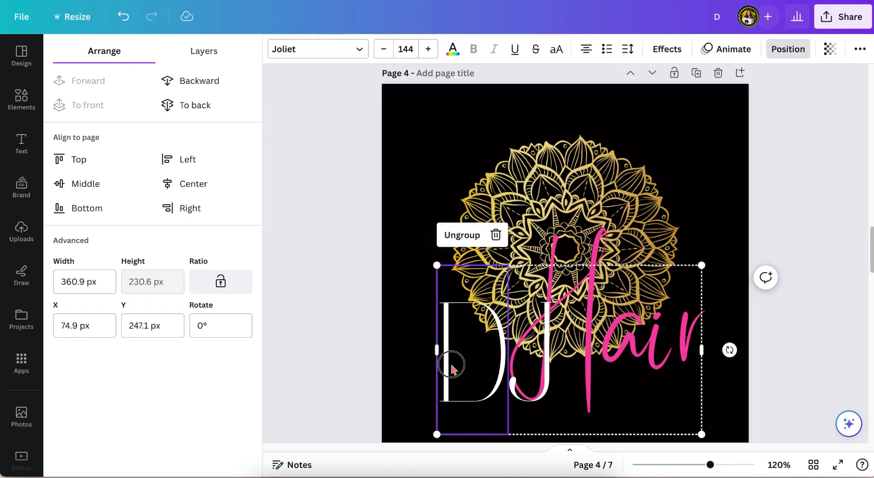
left_click_drag(452, 364, 453, 281)
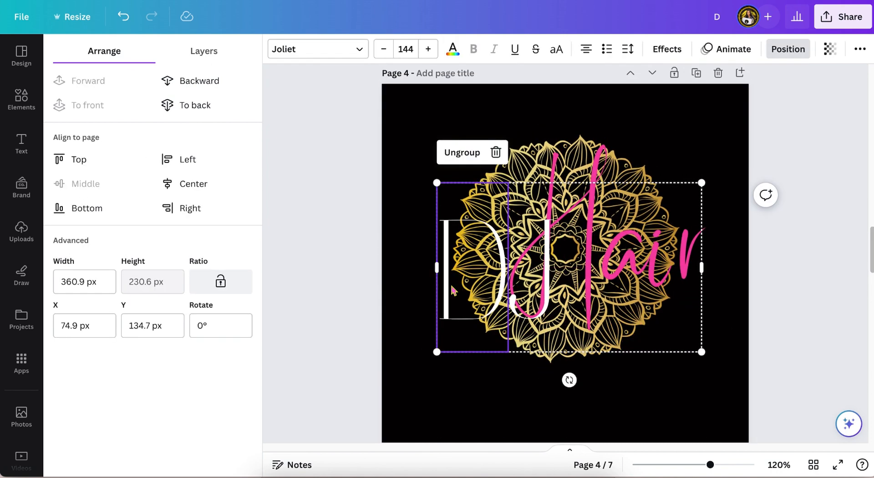
Step: Set the gold mandala's transparency to 25
left_click(602, 117)
left_click(549, 359)
left_click(548, 359)
left_click(631, 49)
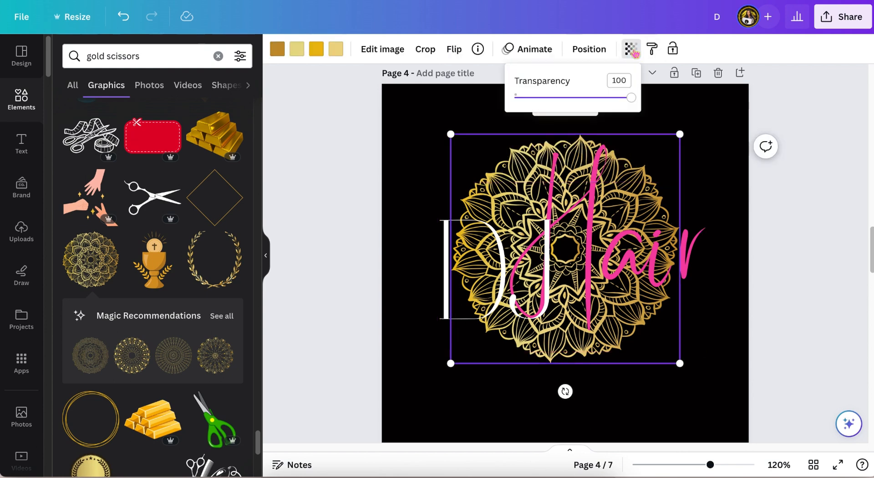
left_click_drag(630, 97, 568, 97)
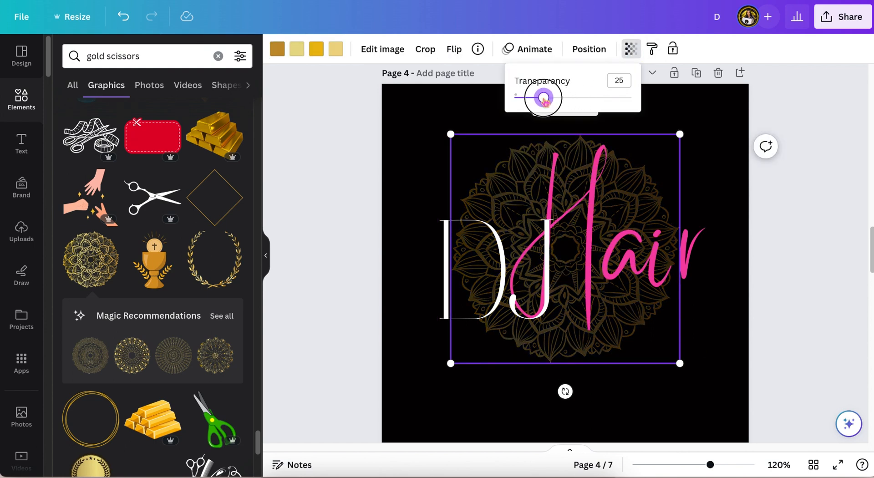
left_click(821, 103)
left_click(821, 103)
Step: Enlarge the gold heart-and-needle graphic and place it over the Hair lettering on page 4
scroll(822, 107, "down", 1)
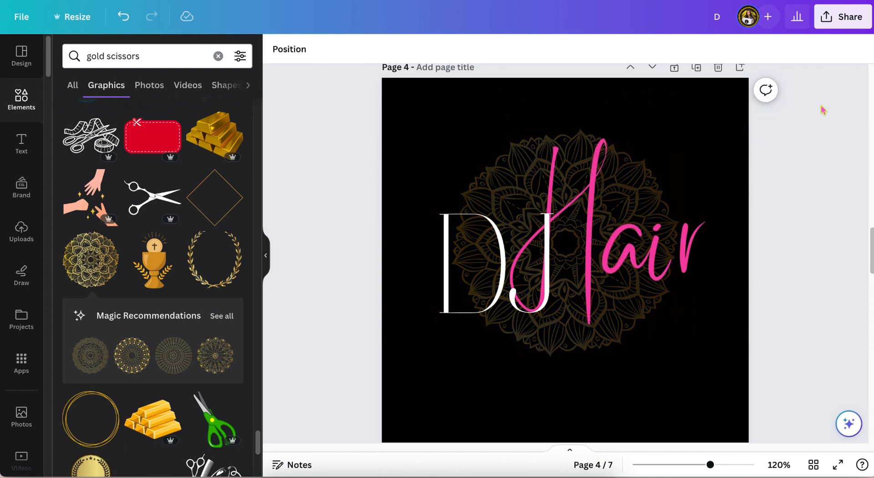
scroll(823, 109, "down", 1)
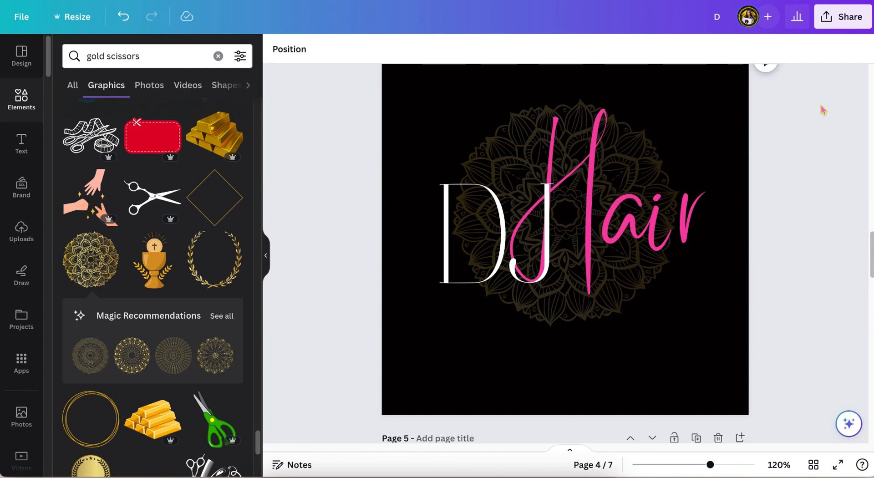
scroll(823, 110, "up", 2)
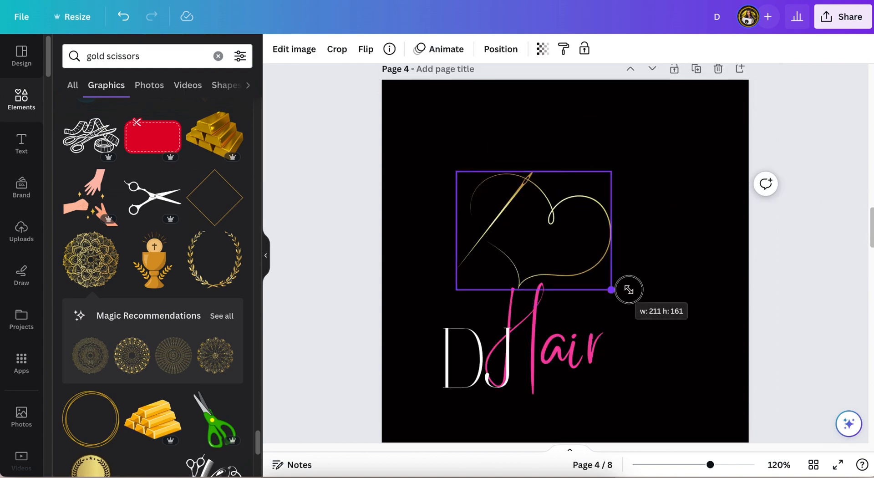
left_click_drag(628, 288, 677, 343)
left_click_drag(655, 301, 643, 330)
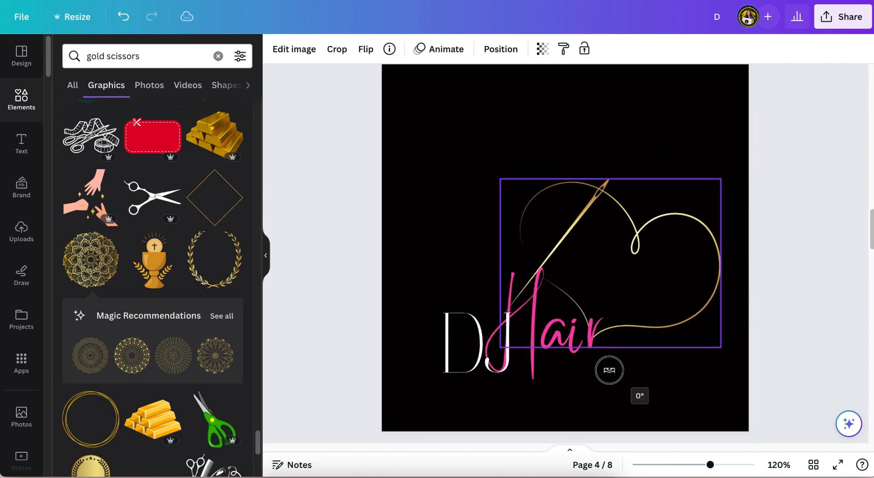
left_click_drag(609, 369, 614, 375)
Step: Flip the heart-and-needle graphic horizontally, then tilt and reposition it above the text
left_click(366, 49)
left_click(381, 80)
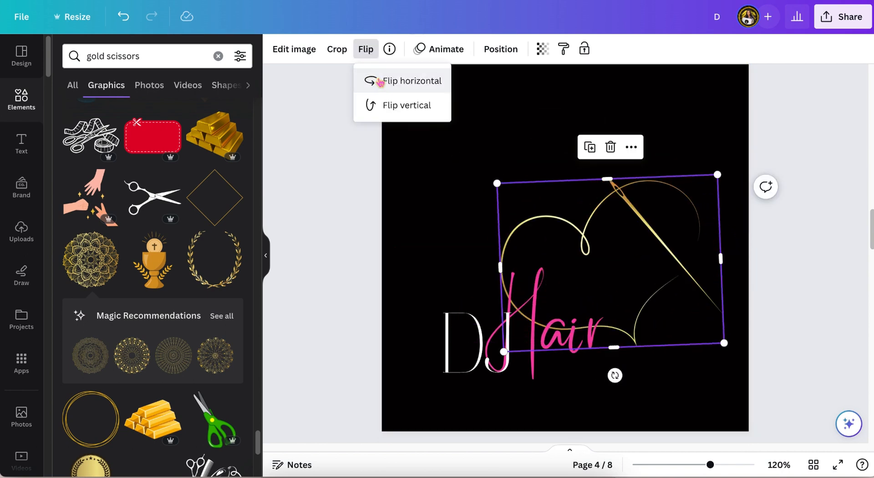
left_click_drag(637, 219, 593, 219)
left_click_drag(570, 375, 556, 369)
left_click_drag(608, 231, 621, 233)
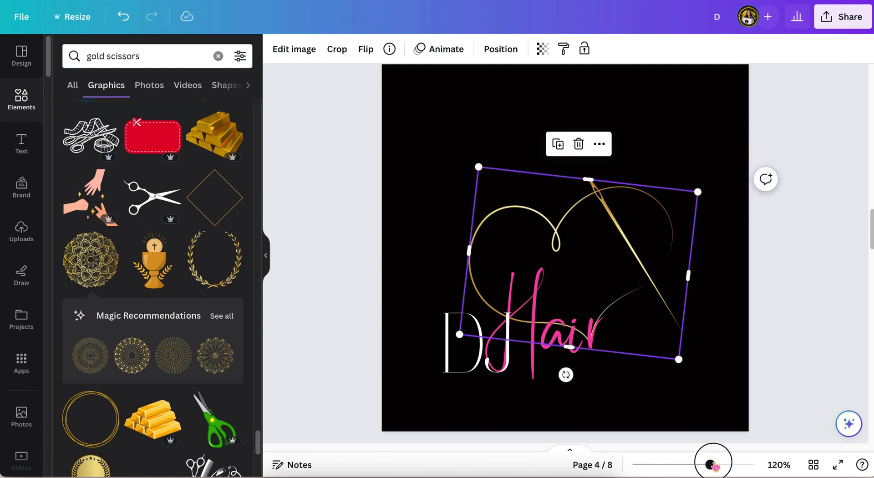
Step: Fine-tune the heart graphic's rotation and position behind the Hair lettering
left_click_drag(713, 464, 724, 464)
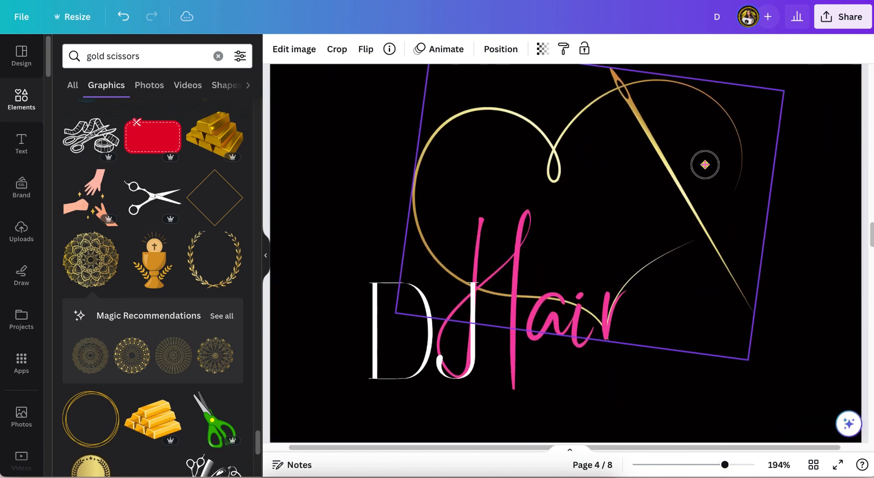
left_click_drag(705, 165, 709, 201)
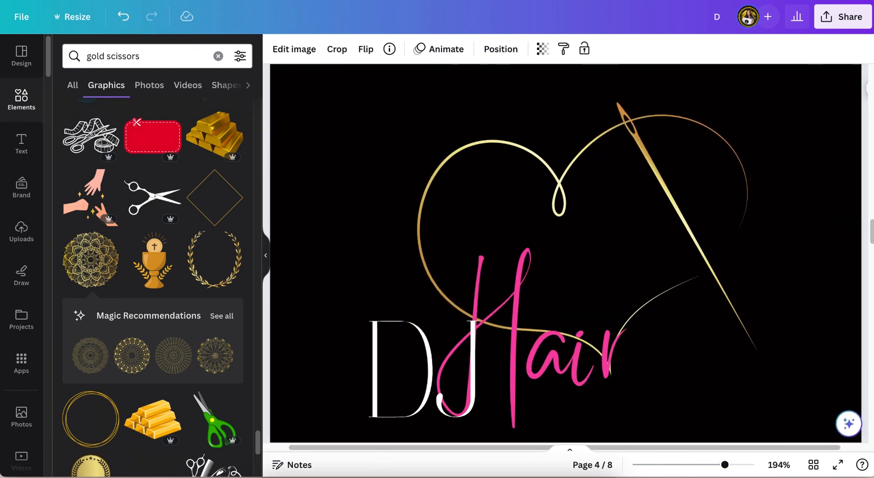
left_click_drag(800, 267, 801, 271)
left_click_drag(714, 215, 717, 216)
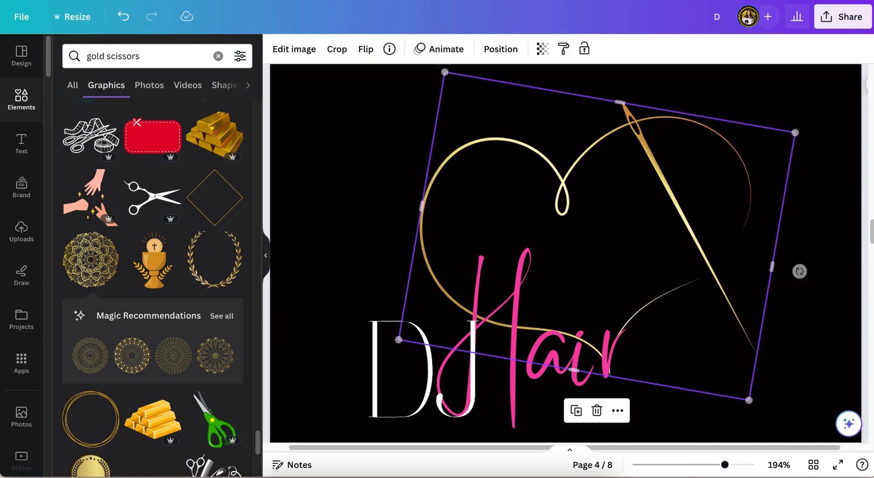
left_click_drag(797, 275, 797, 278)
left_click(773, 326)
left_click_drag(723, 281, 725, 281)
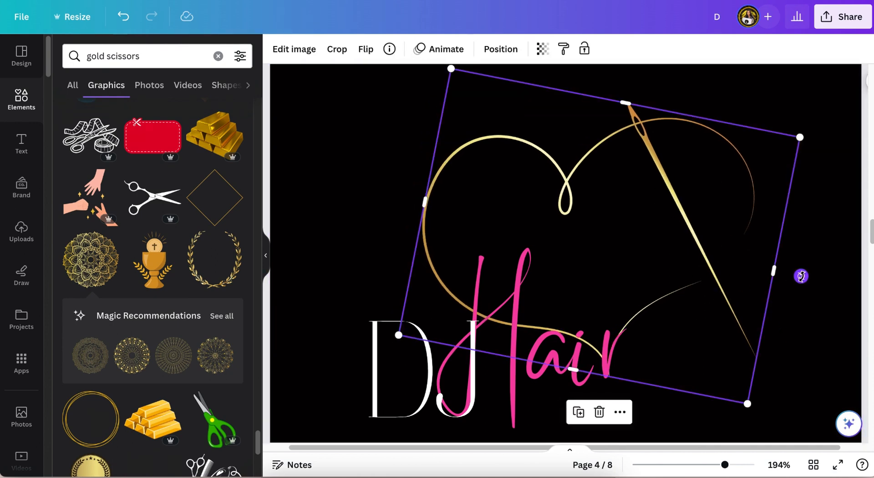
left_click_drag(800, 275, 799, 279)
left_click_drag(716, 205, 718, 204)
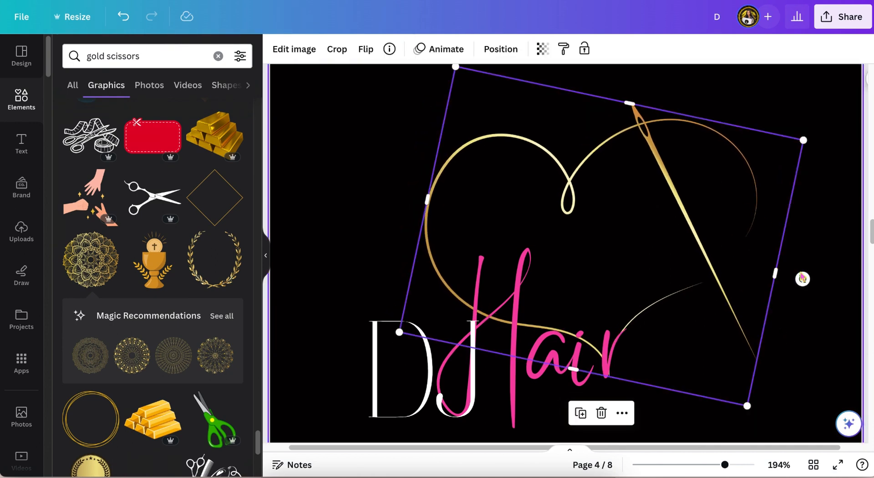
left_click(822, 227)
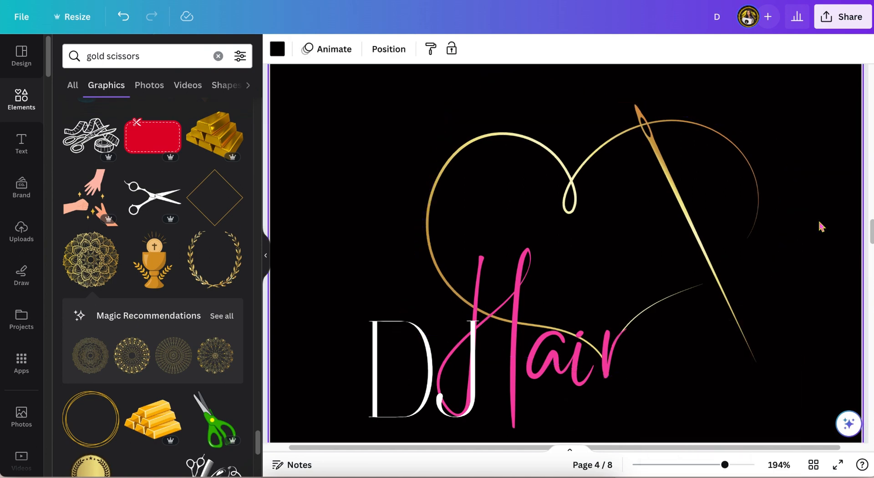
Step: Flip the heart graphic horizontally again and shrink it beside the end of the Hair lettering
scroll(821, 227, "down", 1)
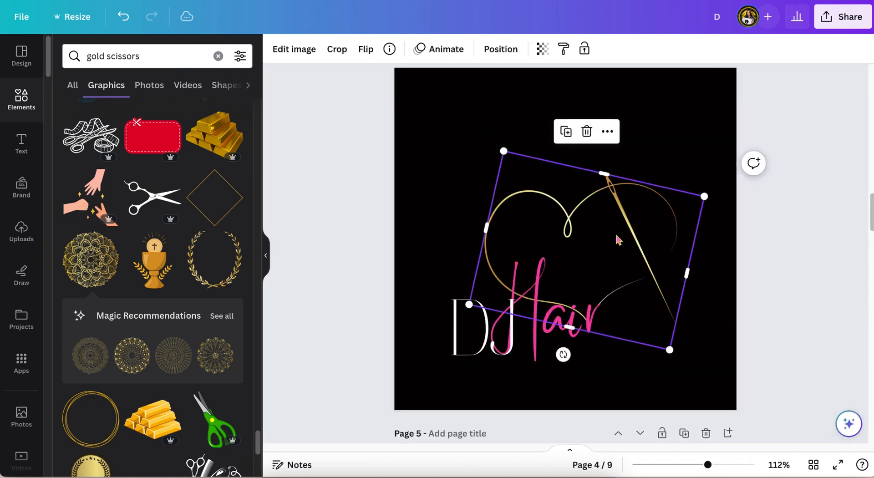
left_click_drag(561, 353, 669, 205)
left_click(366, 48)
left_click(401, 81)
left_click_drag(689, 101, 646, 201)
mouse_move(637, 277)
left_mouse_down()
mouse_move(631, 273)
mouse_move(641, 278)
left_mouse_up()
left_click_drag(707, 464, 724, 464)
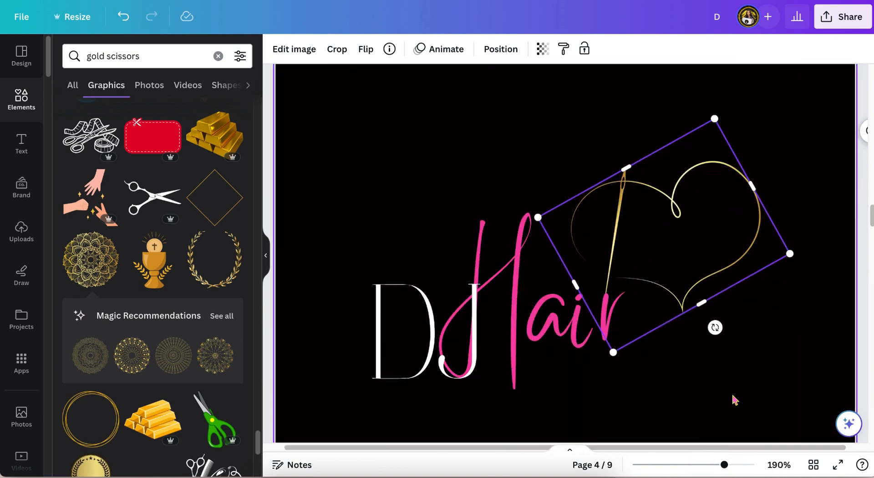
Step: Shrink the heart graphic to about 114 × 87 px and move it onto the H of Hair
scroll(733, 399, "down", 1)
left_click_drag(714, 95, 691, 181)
left_click_drag(662, 244, 633, 222)
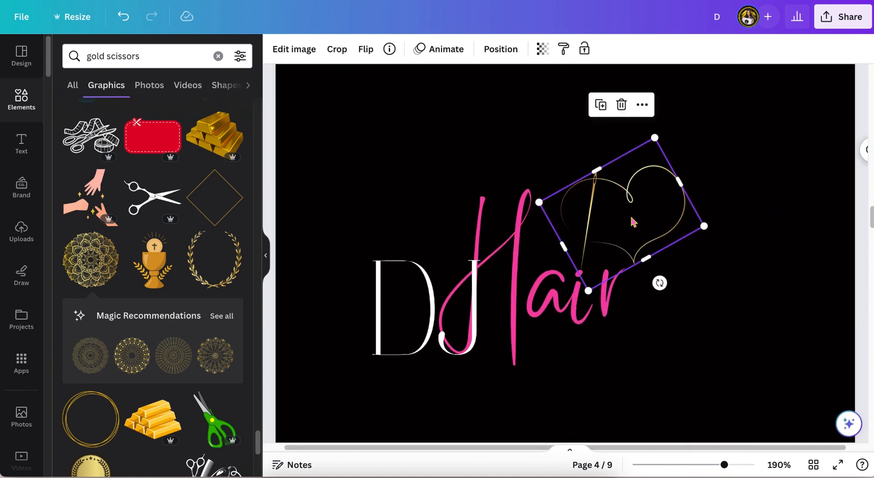
Step: Bring the heart graphic forward one layer
left_click(500, 49)
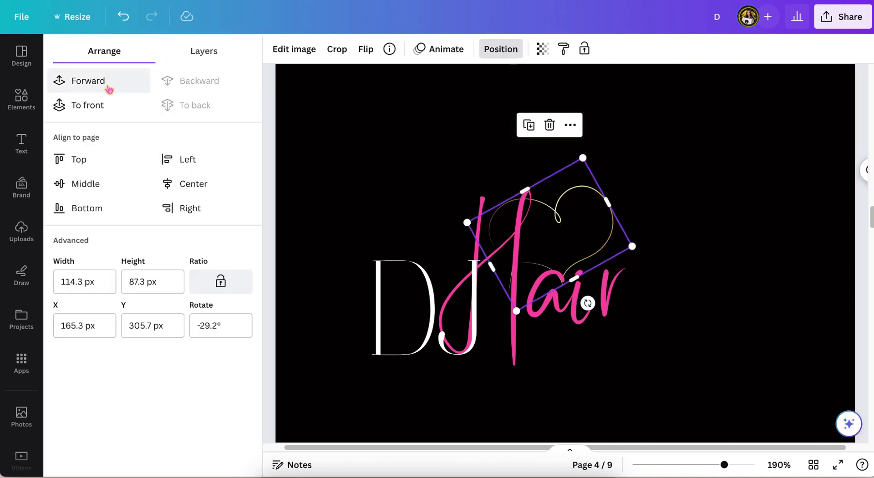
left_click(101, 108)
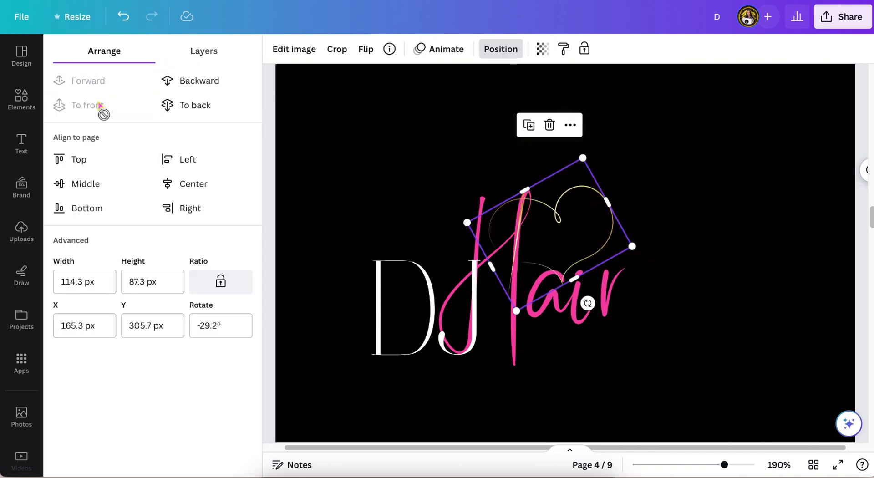
left_click(680, 140)
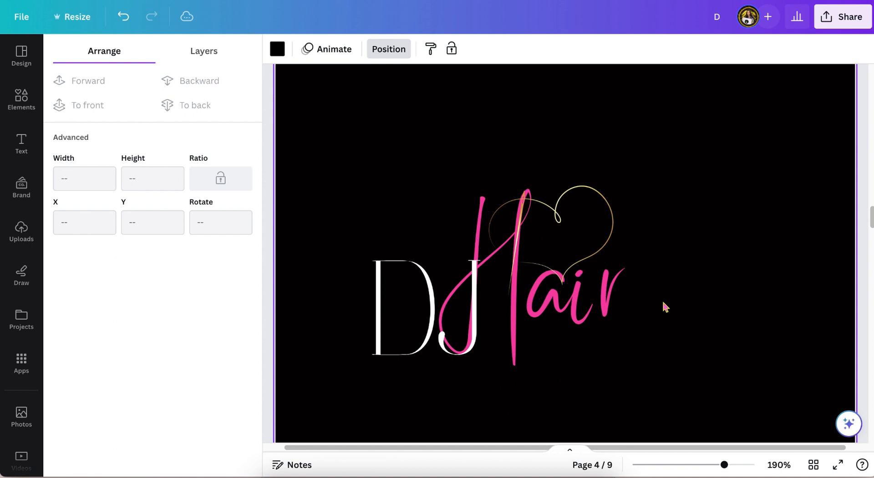
Step: Rotate the heart graphic to -32.1° and enlarge it to about 135 × 103 px over the Hair lettering
left_click_drag(726, 465, 744, 465)
scroll(749, 347, "down", 2)
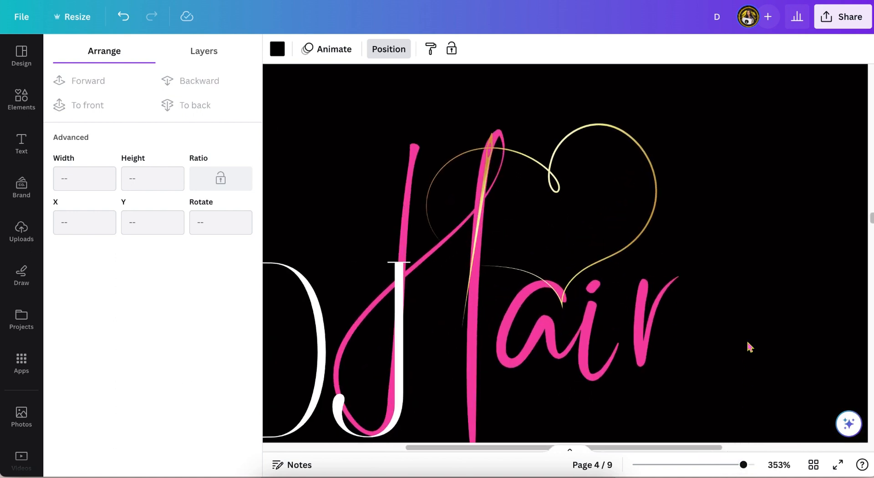
left_click(646, 240)
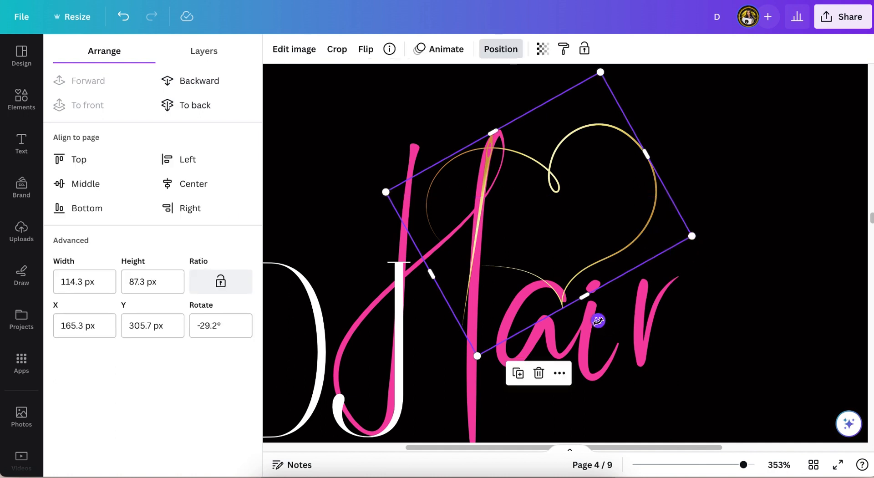
left_click_drag(597, 320, 603, 317)
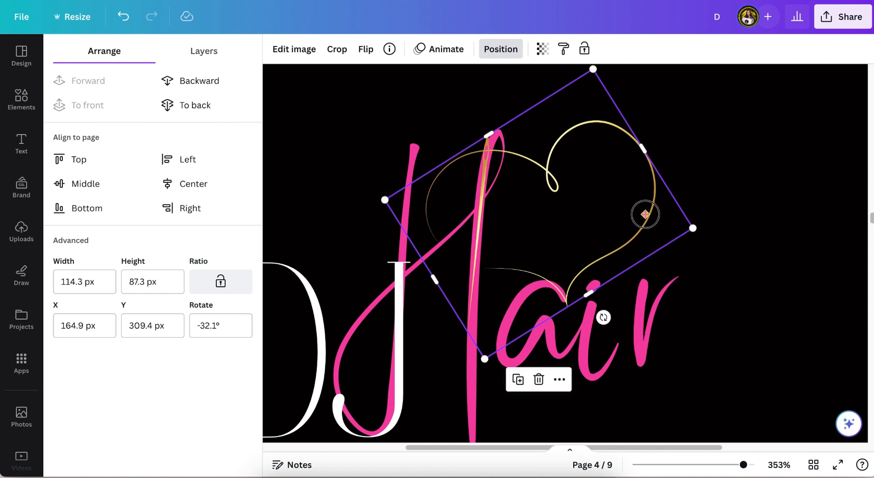
left_click_drag(645, 214, 644, 214)
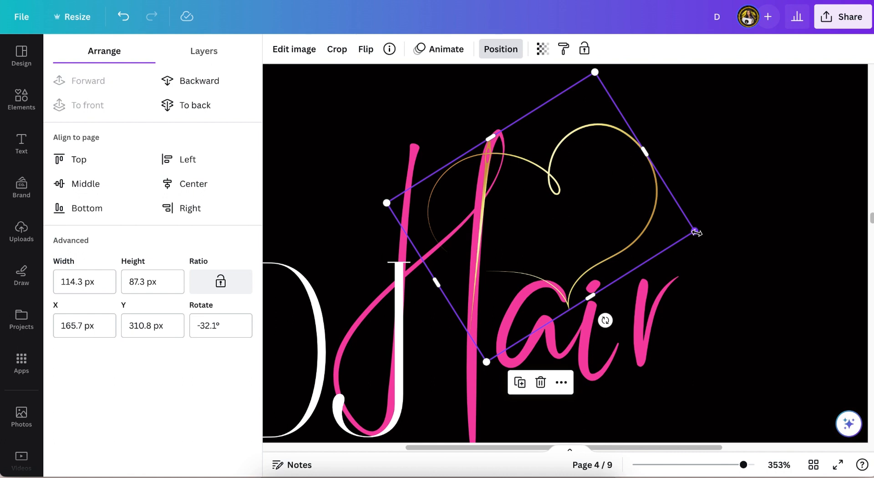
left_click_drag(696, 233, 753, 251)
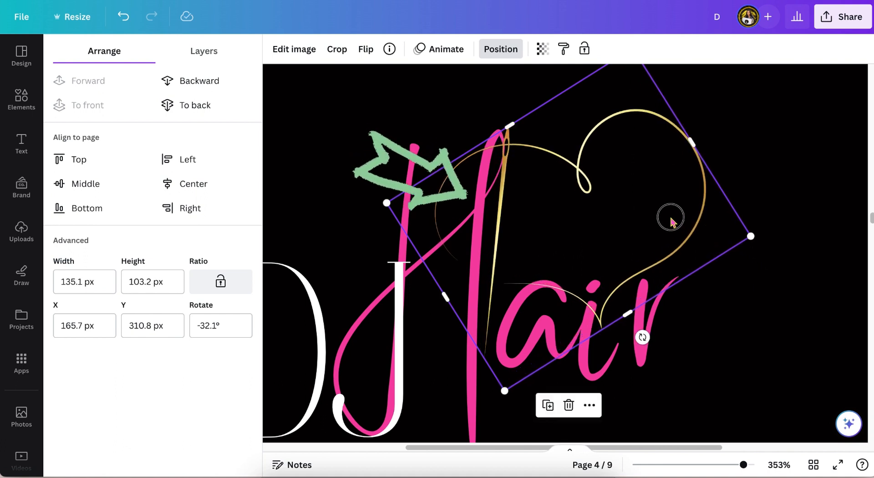
left_click_drag(669, 217, 664, 222)
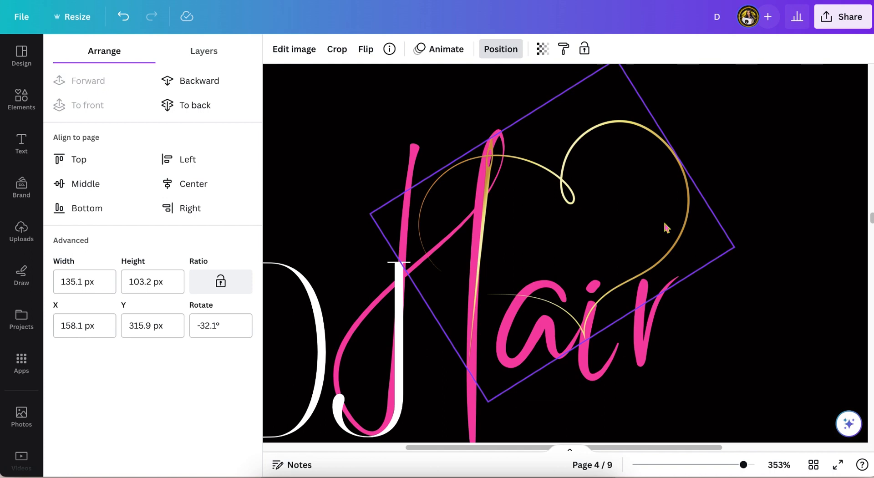
left_click_drag(664, 223, 664, 223)
left_click_drag(742, 465, 732, 462)
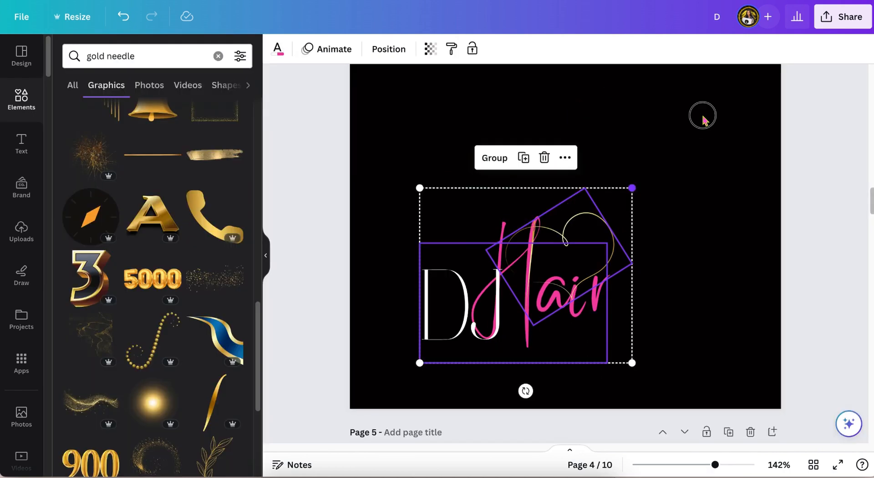
Step: Enlarge the grouped DJ Hair logo with its heart-needle graphic and recentre it on the page
left_click_drag(631, 189, 746, 93)
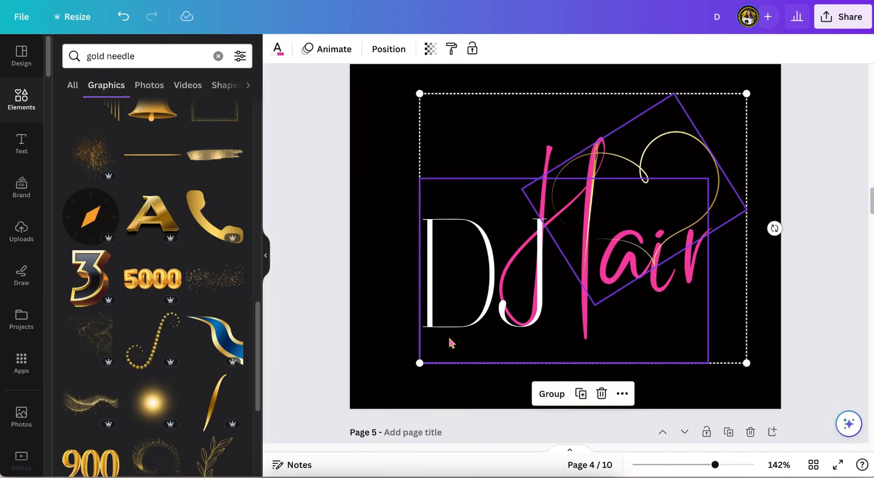
left_click_drag(419, 362, 390, 384)
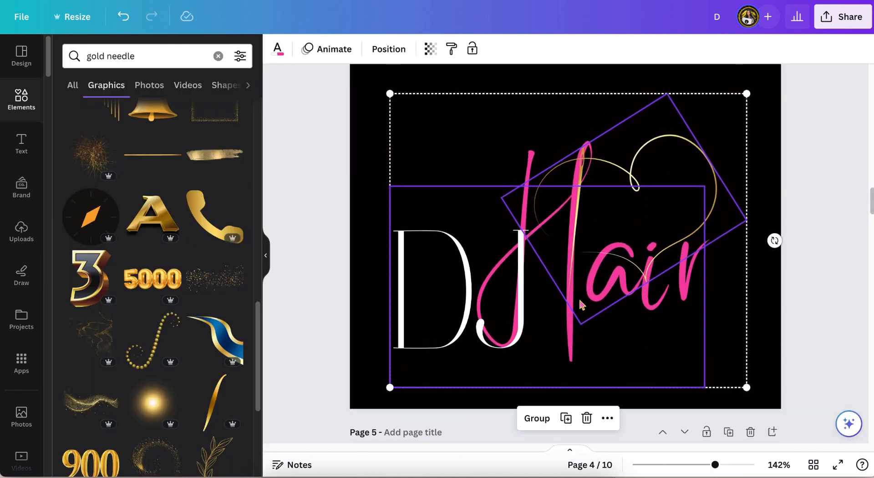
left_click_drag(581, 295, 576, 285)
scroll(576, 286, "up", 2)
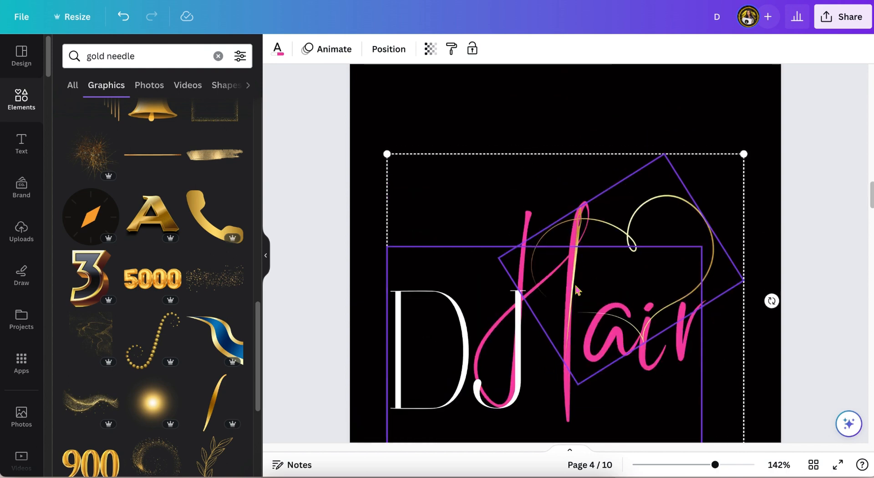
scroll(576, 287, "down", 1)
scroll(577, 291, "down", 1)
left_click_drag(744, 114, 776, 83)
left_click_drag(619, 232, 615, 215)
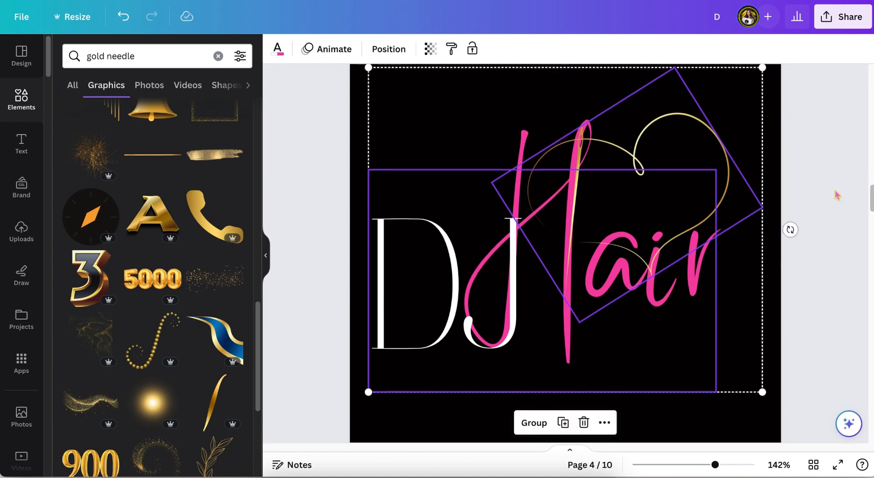
Step: Scroll through the logo variation pages to review the designs made so far
left_click(838, 191)
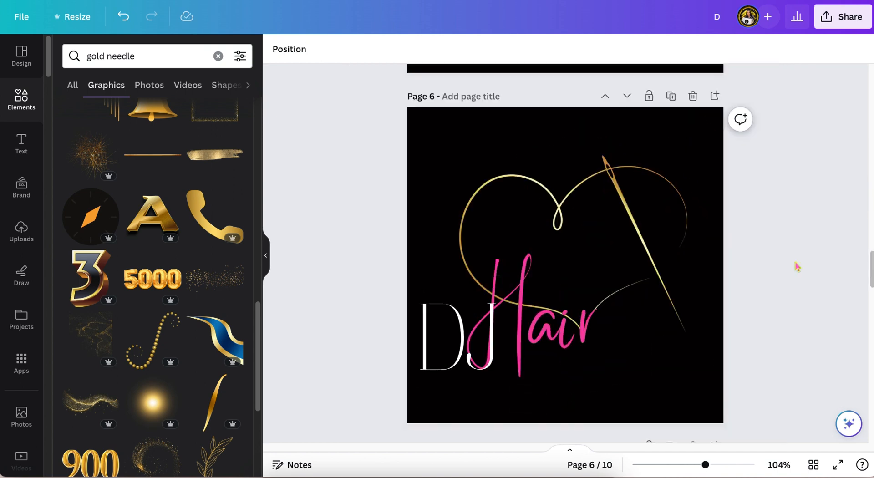
scroll(797, 266, "down", 10)
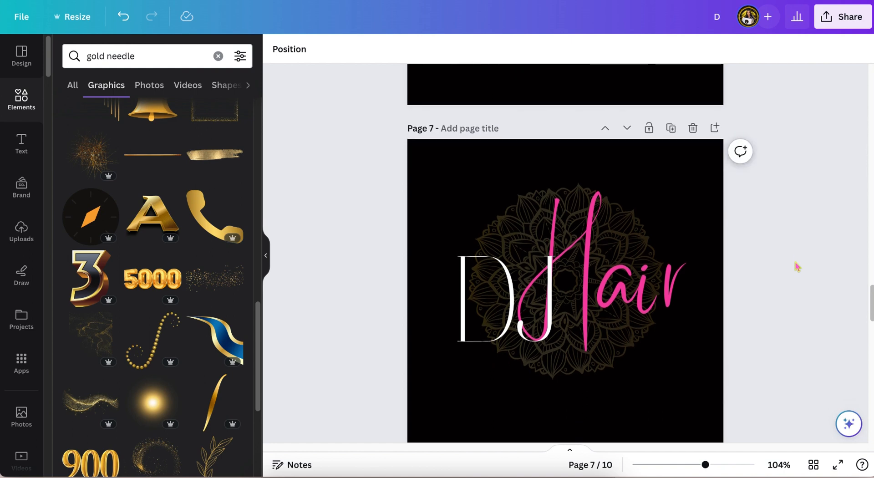
scroll(800, 225, "down", 8)
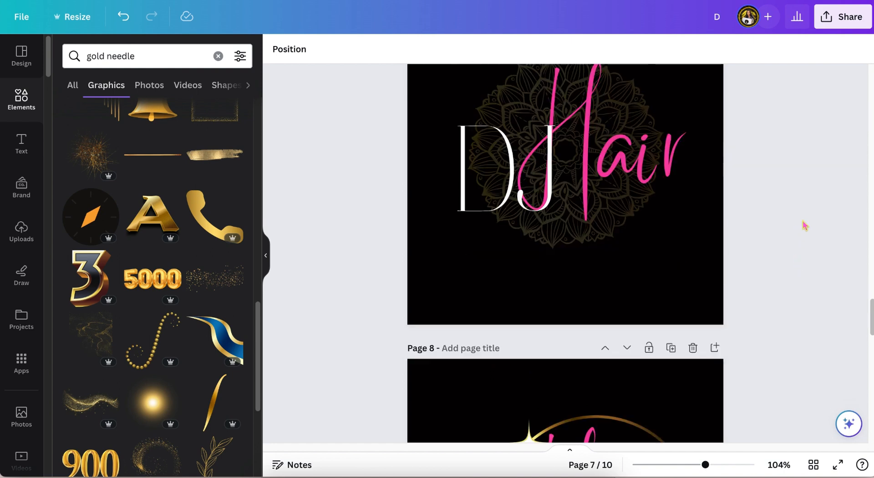
scroll(804, 226, "down", 6)
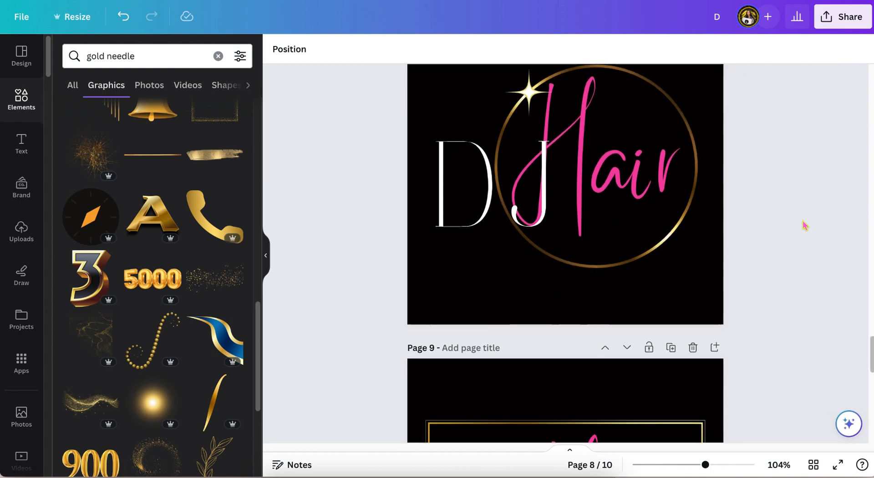
scroll(804, 225, "down", 5)
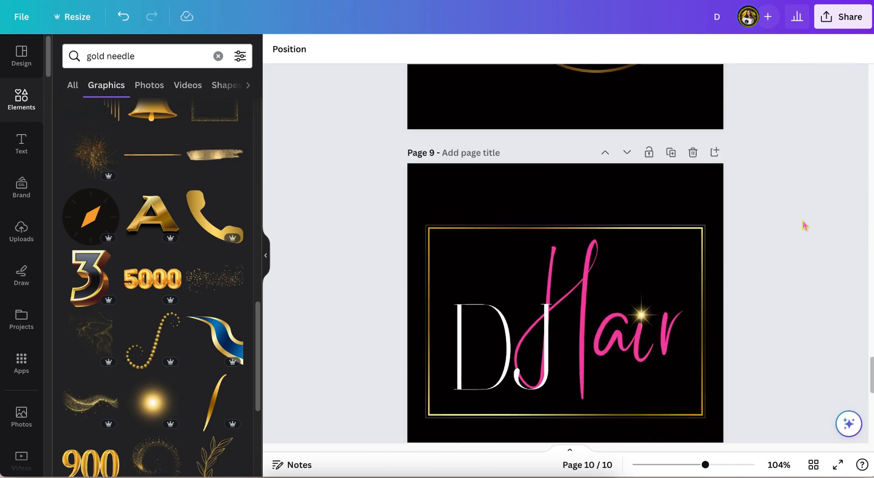
scroll(804, 225, "up", 12)
scroll(804, 226, "up", 10)
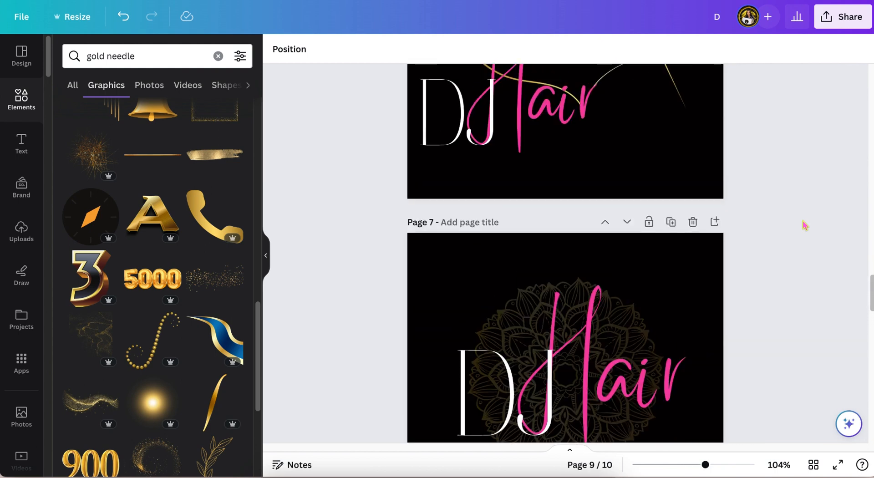
scroll(805, 225, "up", 8)
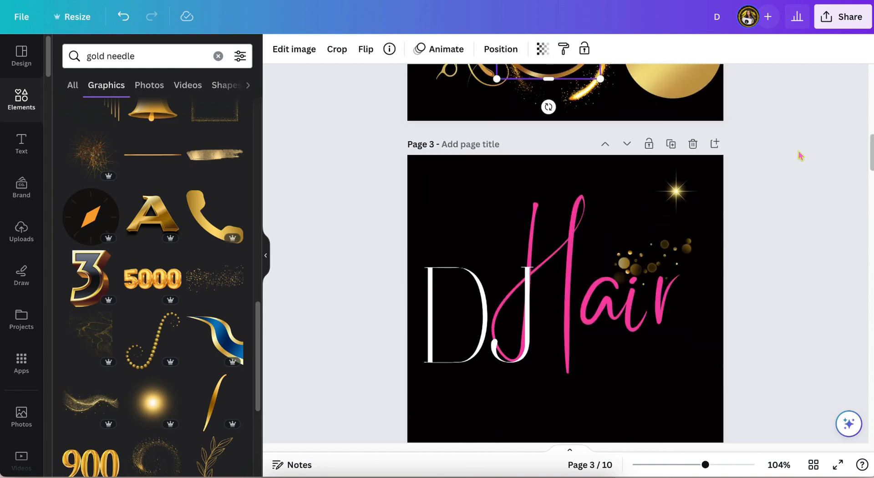
Step: Rearrange the gold sparkle and bokeh graphics, spreading the enlarged bokeh dots behind the DJ Hair lettering
left_click(676, 189)
left_click_drag(675, 189, 695, 93)
left_click_drag(674, 249, 638, 269)
left_click_drag(536, 294, 658, 218)
left_click(633, 233)
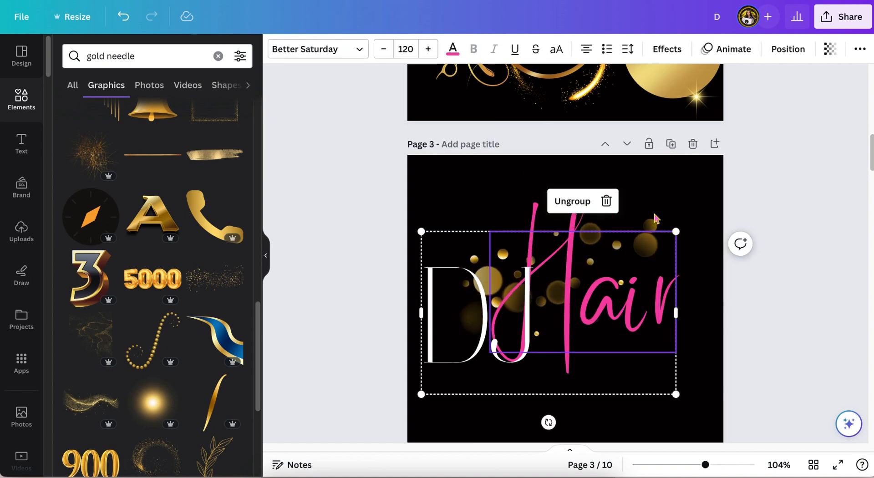
left_click_drag(639, 258, 645, 292)
left_click(682, 187)
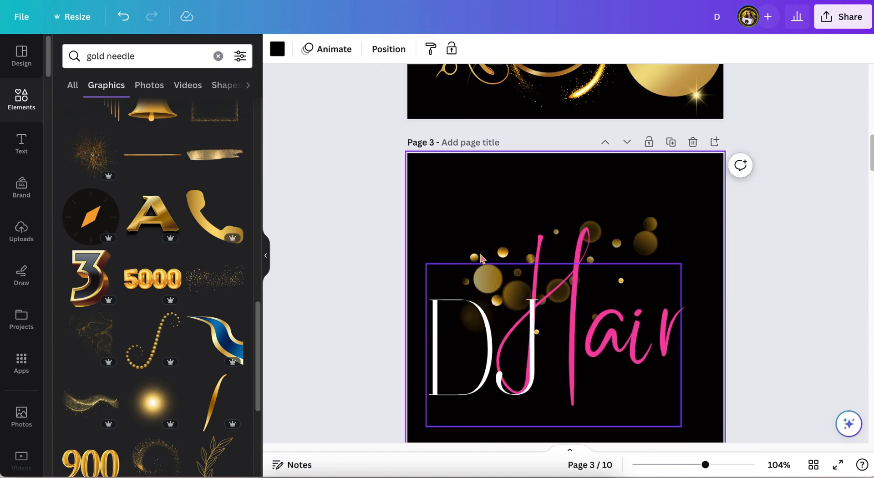
left_click_drag(487, 251, 521, 321)
left_click(792, 173)
Step: Enlarge the gold sparkle ring graphic so it fills most of its page
scroll(793, 174, "down", 3)
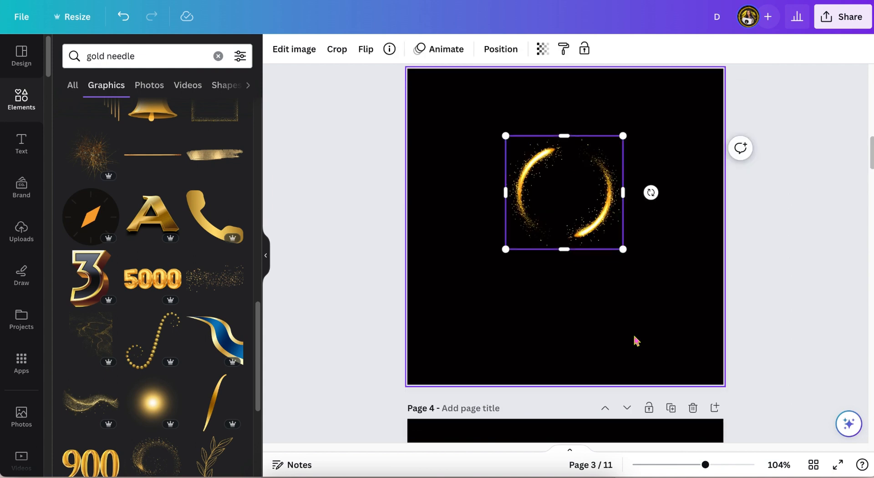
left_click_drag(623, 246, 573, 245)
left_click_drag(674, 180, 697, 145)
mouse_move(456, 146)
left_mouse_down()
mouse_move(432, 147)
mouse_move(445, 145)
left_mouse_up()
left_click_drag(591, 250, 585, 257)
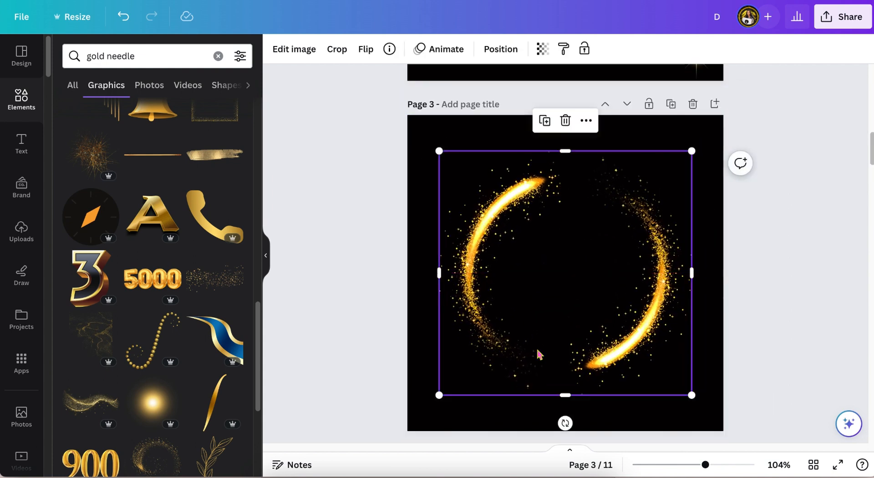
left_click_drag(439, 394, 434, 399)
left_click_drag(692, 150, 700, 142)
left_click_drag(604, 221, 601, 217)
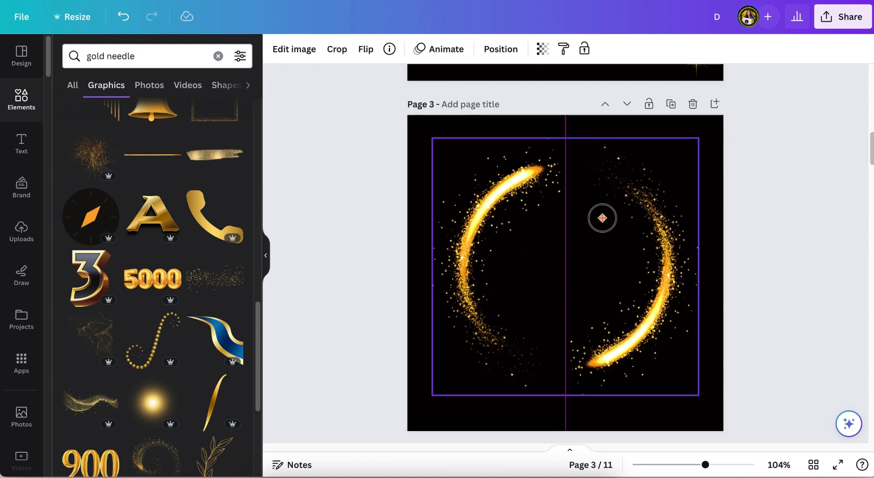
Step: Paste a gold gradient circle onto a page and enlarge it to fill most of the page
key("ctrl+v")
left_click_drag(428, 195, 505, 246)
left_click_drag(560, 296, 532, 251)
left_click(700, 194)
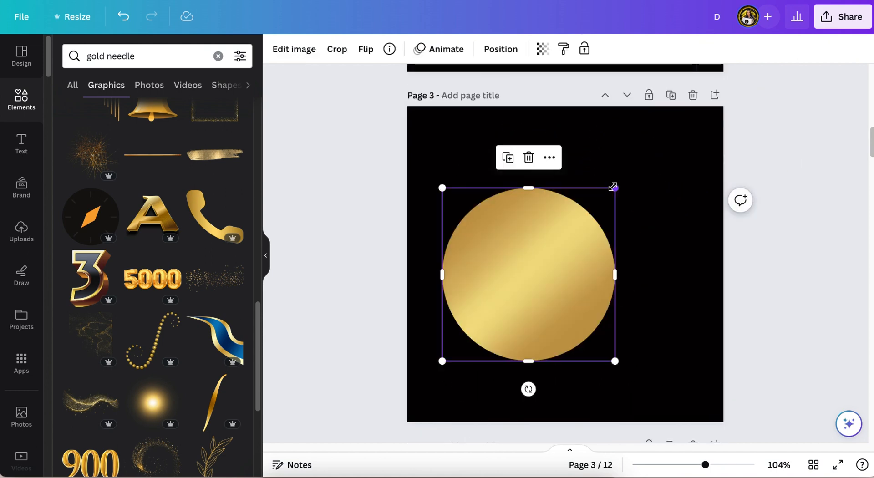
left_click_drag(614, 189, 668, 135)
left_click_drag(669, 361, 691, 384)
left_click(428, 223)
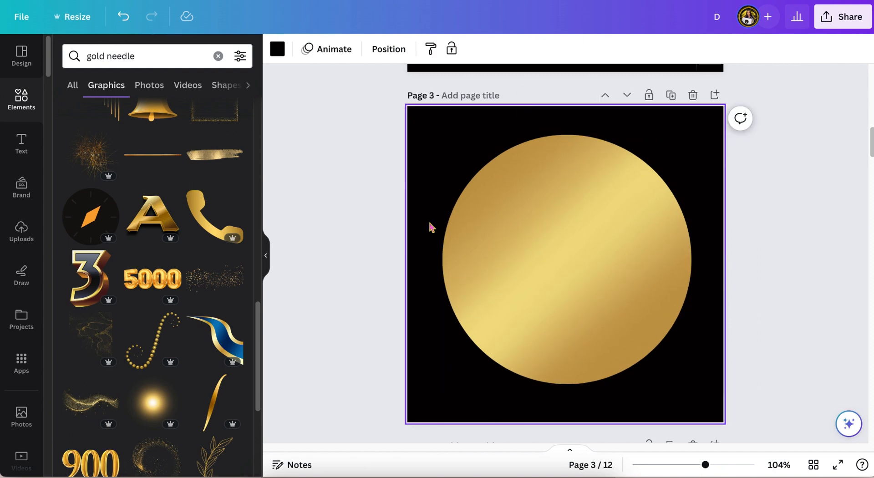
Step: Paste the DJ Hair lettering onto the gold circle, enlarge it to fit, and ungroup it
key("super+v")
left_click_drag(565, 253, 568, 253)
left_click(612, 279)
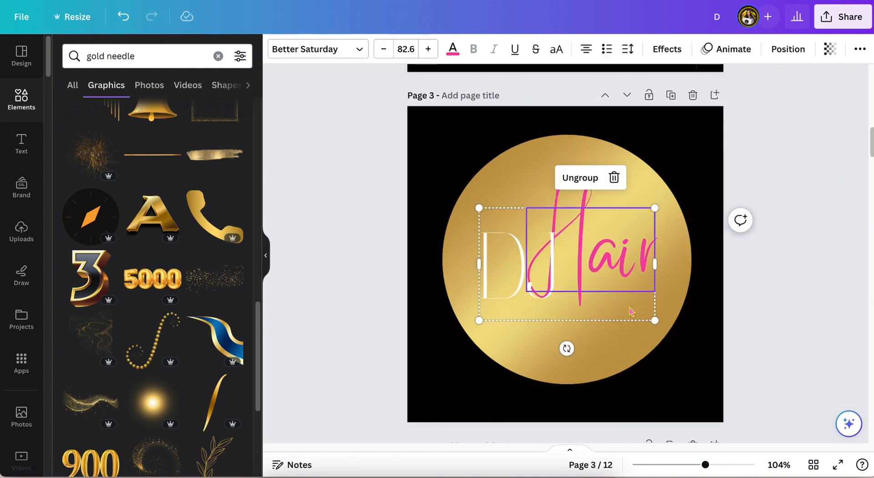
left_click_drag(654, 321, 676, 334)
left_click_drag(478, 208, 462, 198)
left_click_drag(554, 282, 550, 280)
key("super+shift+g")
left_click(782, 157)
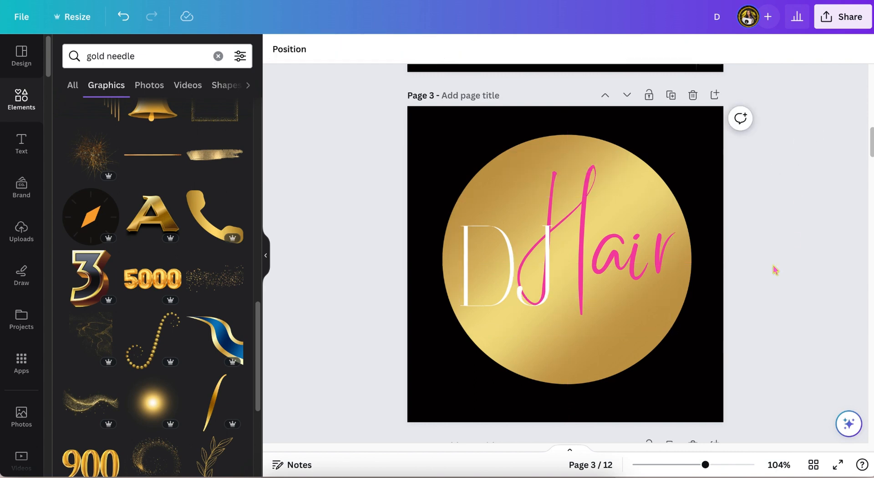
Step: Add a Shadow effect to the white J with blur about 30 and transparency 75
left_click(101, 170)
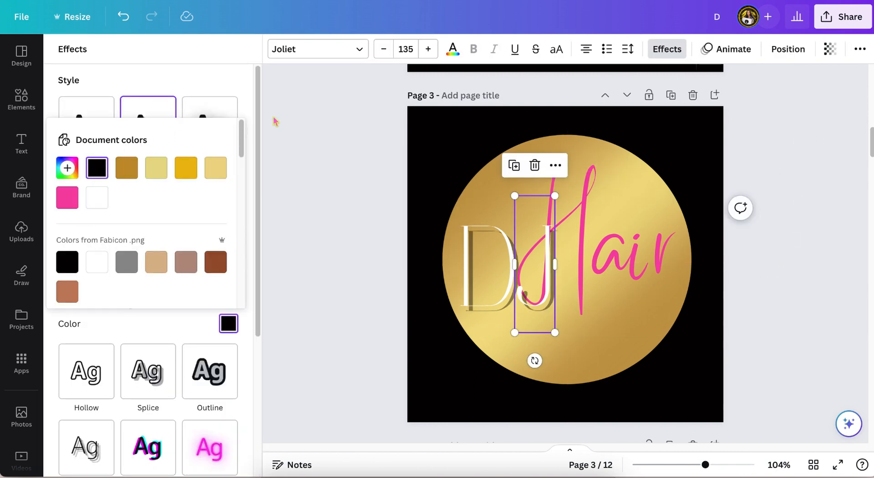
left_click(207, 78)
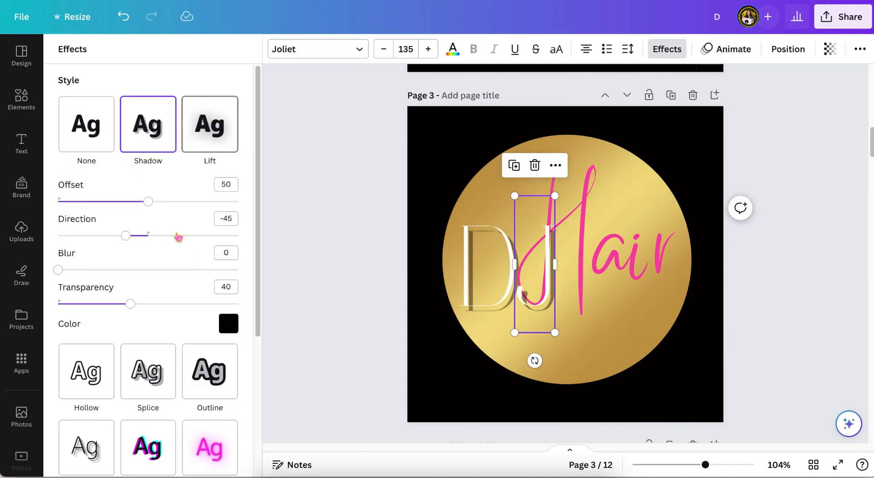
mouse_move(131, 308)
left_mouse_down()
mouse_move(190, 305)
mouse_move(129, 308)
mouse_move(136, 320)
left_mouse_up()
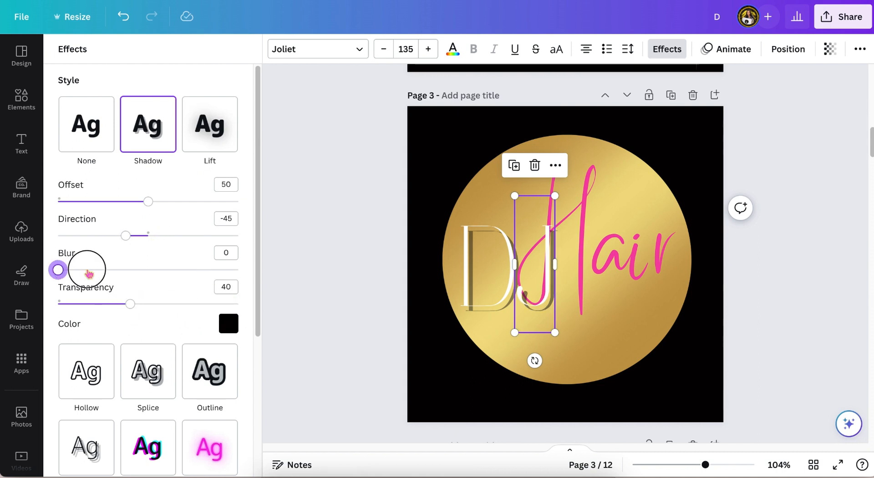
left_click_drag(88, 272, 198, 276)
left_click_drag(704, 464, 719, 464)
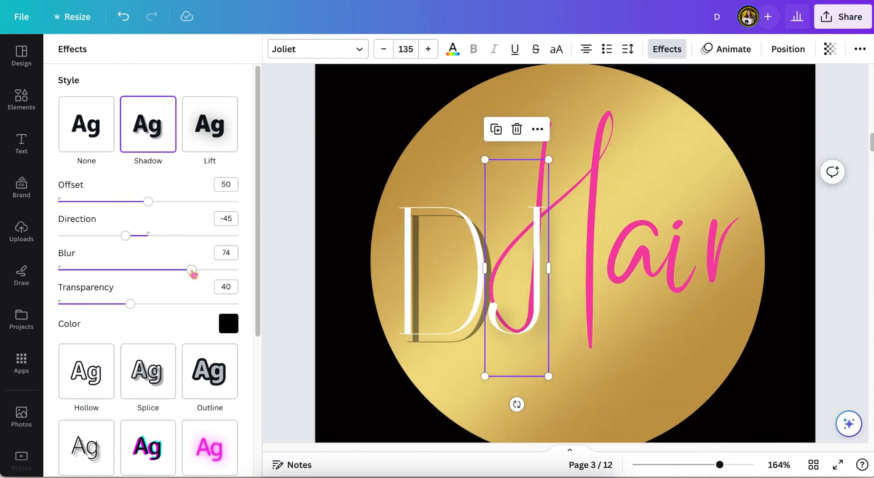
left_click_drag(136, 271, 112, 272)
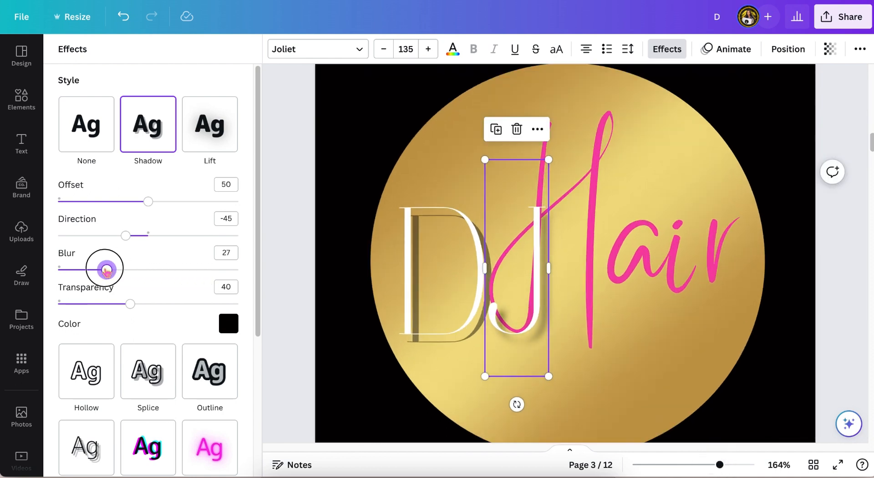
left_click_drag(131, 304, 195, 306)
mouse_move(105, 269)
left_mouse_down()
mouse_move(130, 270)
mouse_move(59, 273)
mouse_move(117, 272)
left_mouse_up()
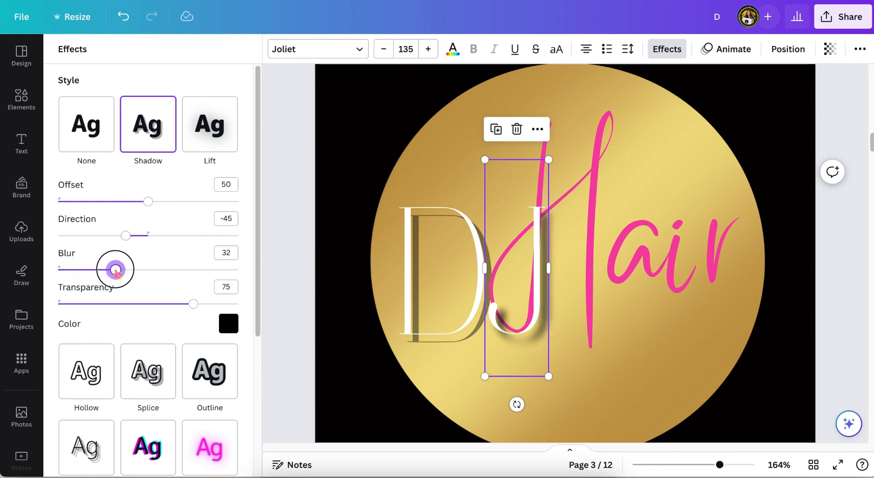
Step: Copy the J's shadow style and apply it to the white D
left_click(351, 160)
left_click(423, 228)
left_click(666, 49)
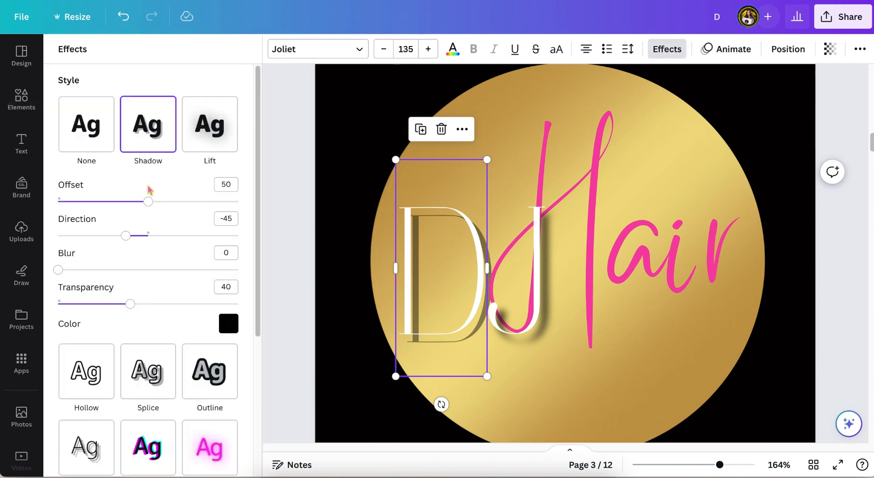
left_click(524, 263)
left_click(860, 50)
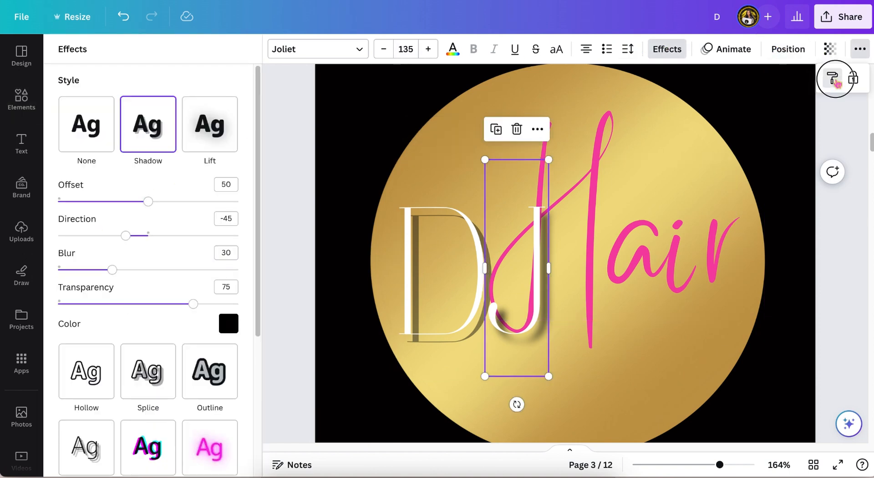
left_click(833, 80)
left_click(439, 253)
left_click(297, 163)
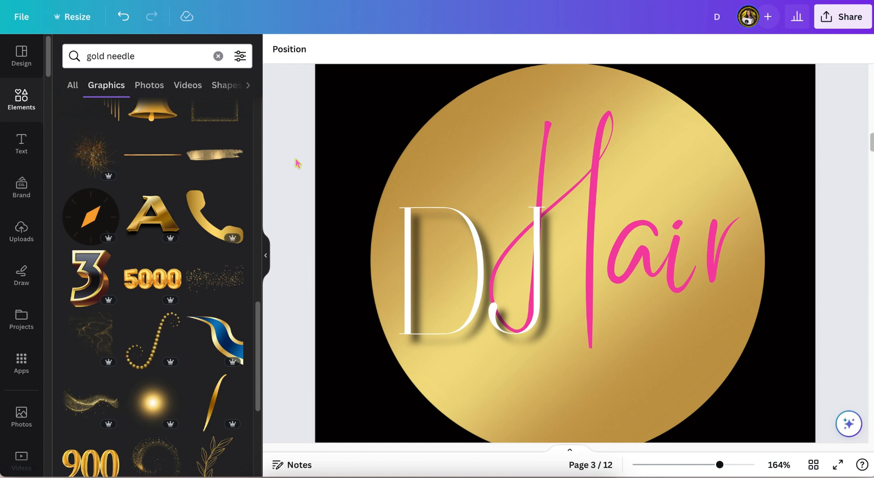
Step: Apply a Shadow effect to the pink Hair lettering
left_click(593, 223)
left_click(667, 49)
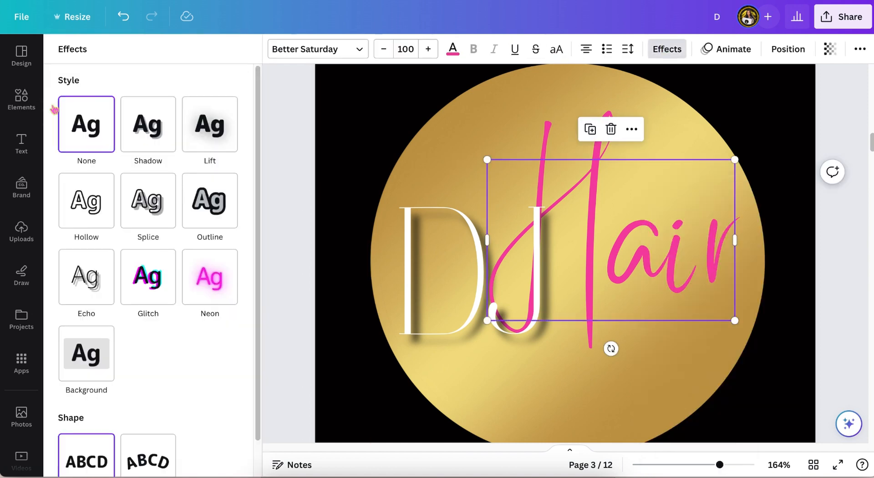
left_click(86, 200)
left_click_drag(148, 276, 58, 275)
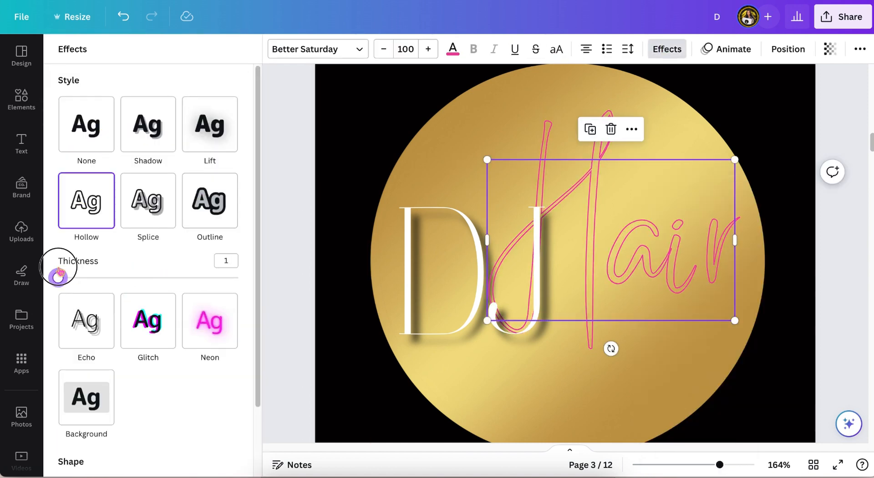
left_click(150, 127)
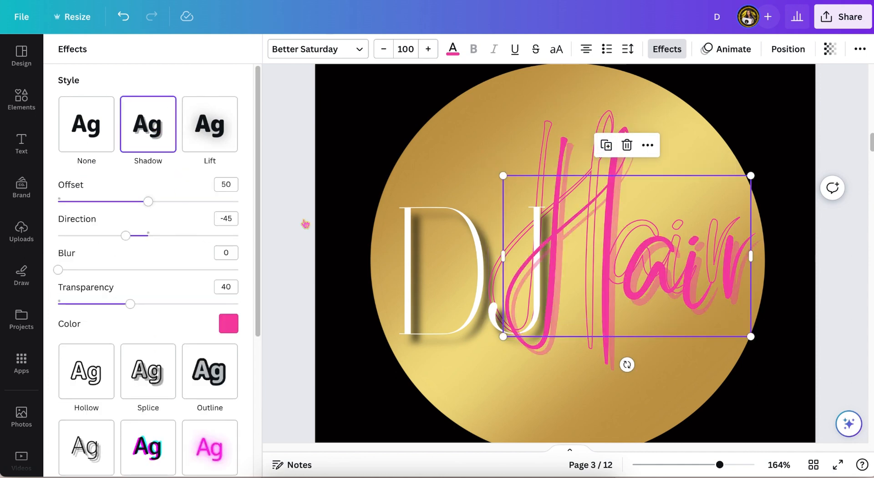
Step: Send the Hair lettering to the back, then bring it forward one layer
left_click_drag(655, 250, 654, 260)
left_click(788, 49)
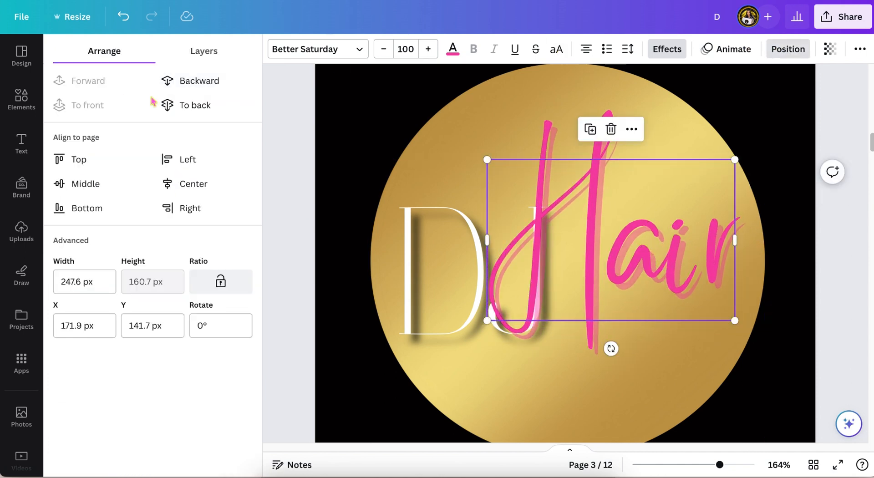
left_click(176, 105)
left_click(98, 81)
left_click(548, 112)
left_click(547, 120)
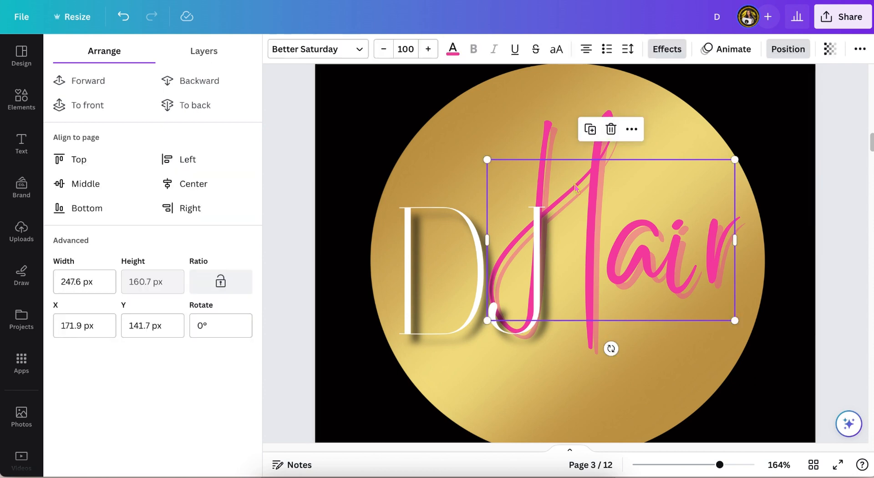
Step: Change the Hair lettering's colour to white #ffffff, keeping its pink shadow
left_click(667, 48)
left_click(453, 48)
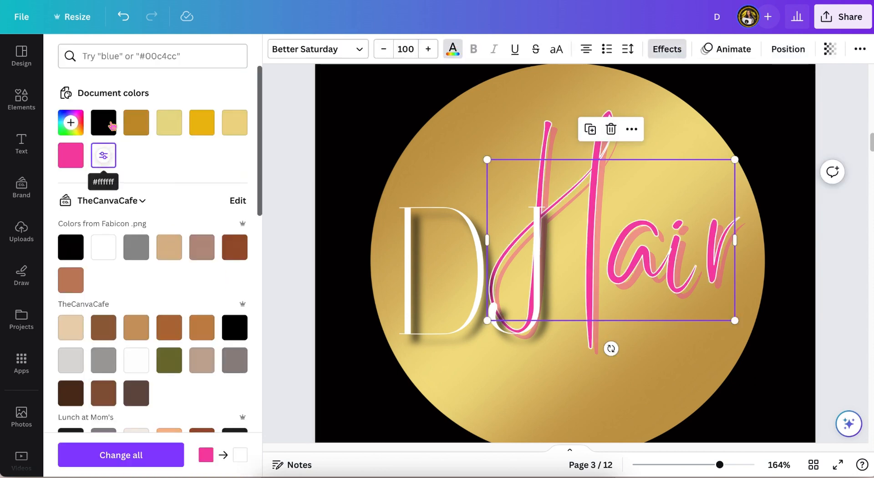
left_click(103, 123)
left_click_drag(719, 464, 713, 464)
left_click(103, 155)
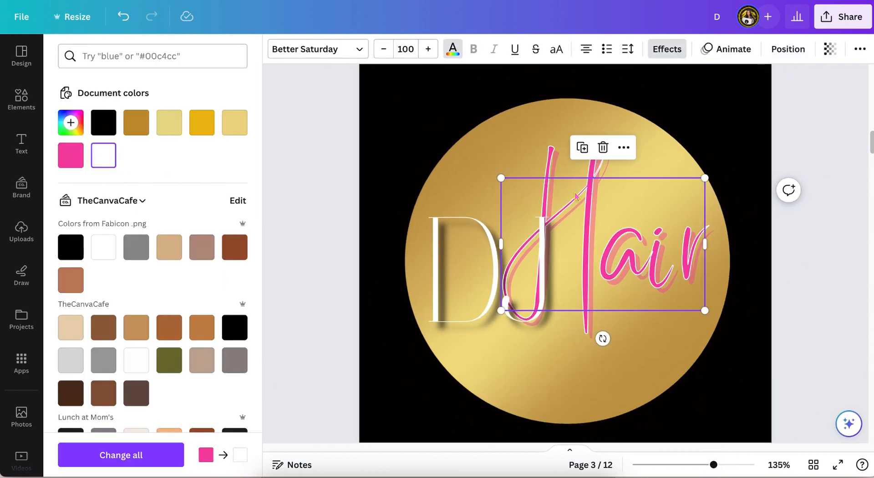
Step: Recolour the Hair lettering pink and soften its shadow with a blur of 14
left_click(71, 154)
left_click(453, 48)
left_click(228, 323)
left_click(96, 168)
left_click_drag(713, 464, 724, 464)
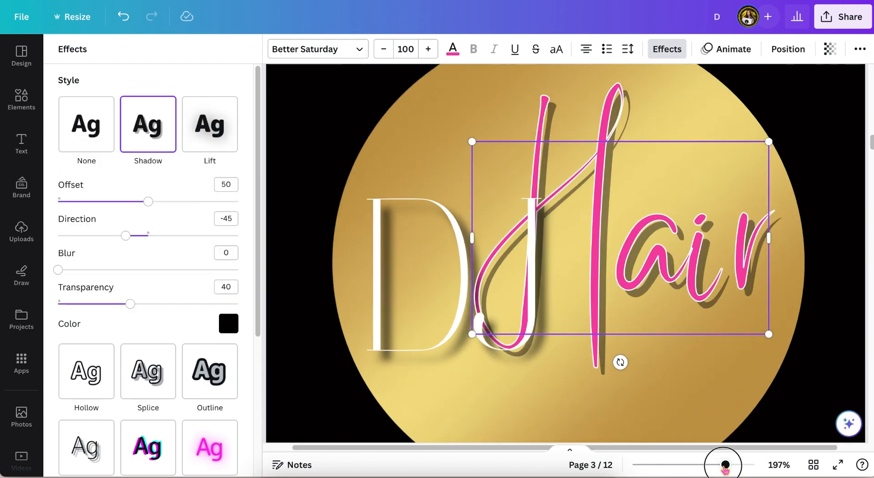
left_click_drag(58, 270, 83, 270)
left_click(131, 303)
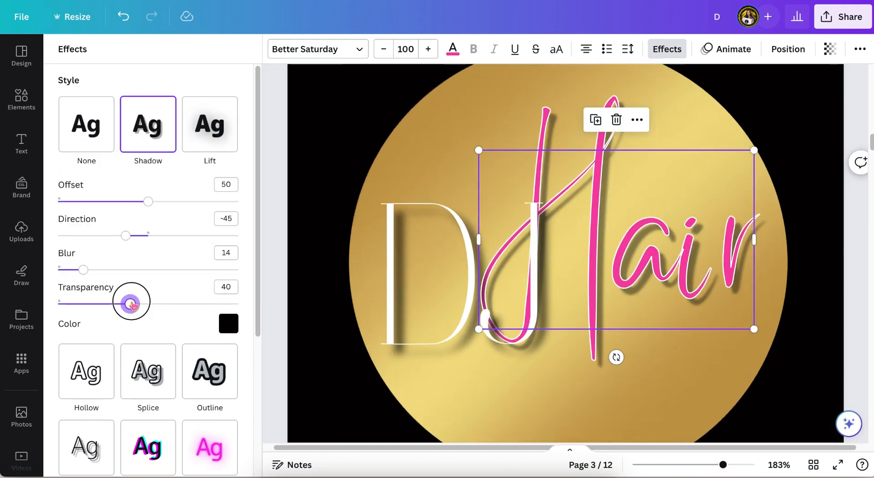
left_click_drag(722, 464, 707, 464)
left_click(835, 322)
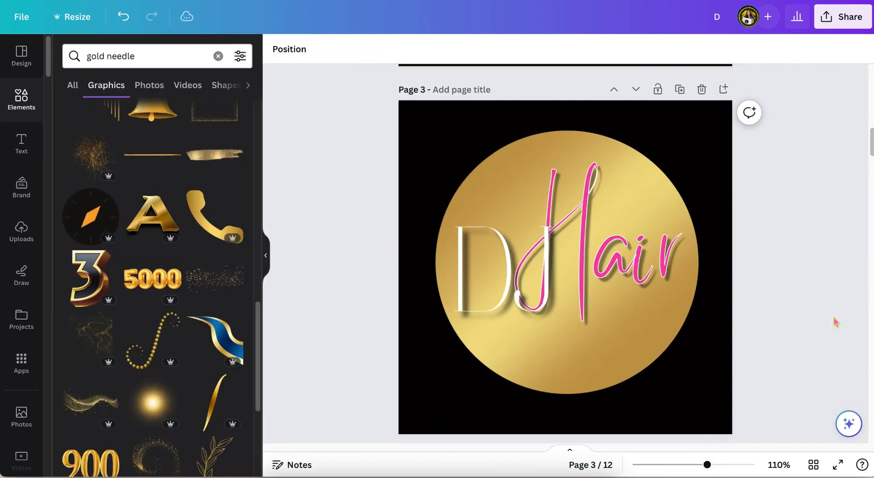
scroll(835, 322, "down", 1)
scroll(835, 322, "up", 5)
scroll(836, 321, "down", 4)
scroll(836, 322, "up", 1)
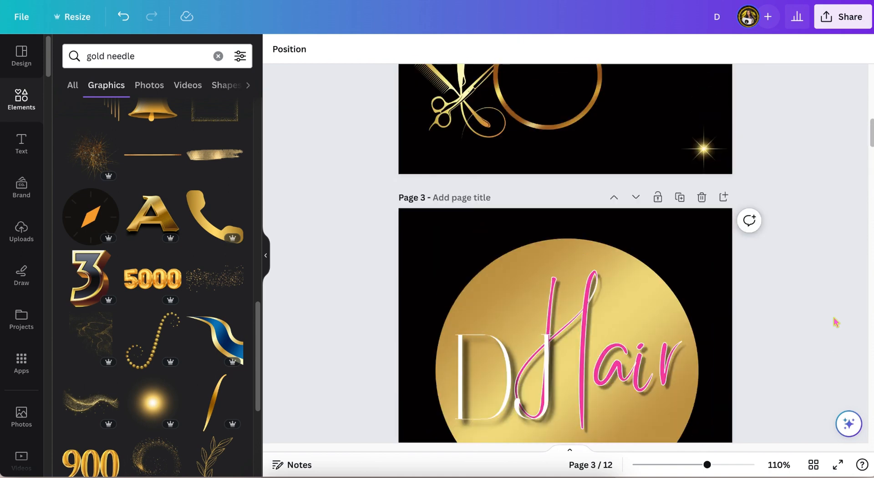
Step: Add the gold circle frame with a sparkle from recently used elements around the lettering
left_click(219, 56)
scroll(428, 179, "down", 2)
left_click(195, 161)
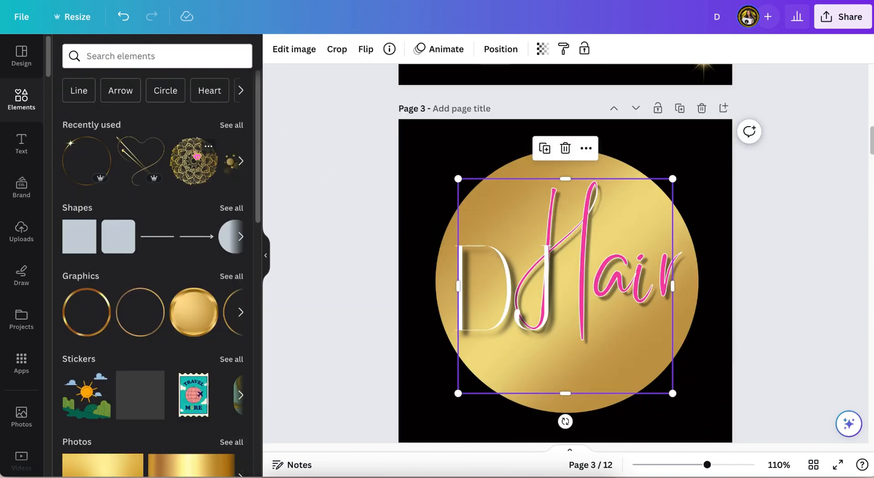
left_click(365, 199)
left_click(570, 376)
left_click_drag(570, 376, 572, 370)
scroll(806, 317, "up", 2)
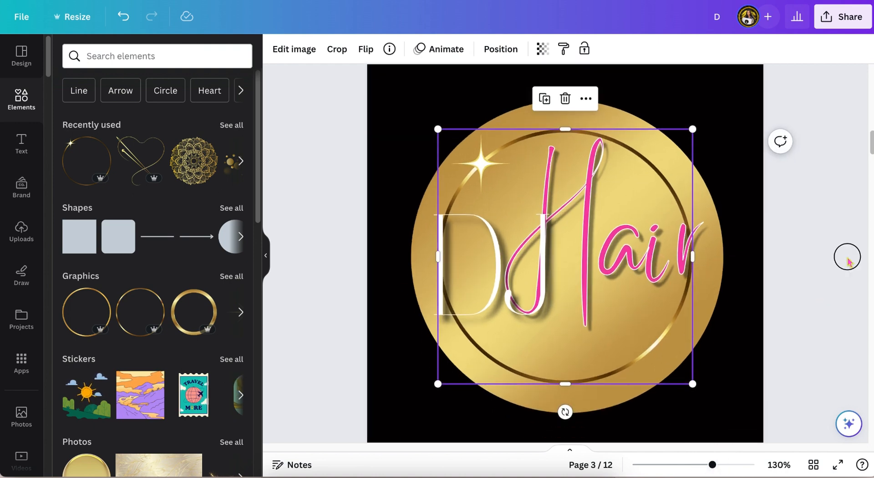
Step: Apply an image shadow to the circle frame, trying the Drop, Page Lift and Curved styles
left_click(847, 256)
scroll(844, 259, "up", 1)
left_click(633, 376)
left_click(295, 49)
left_click(93, 316)
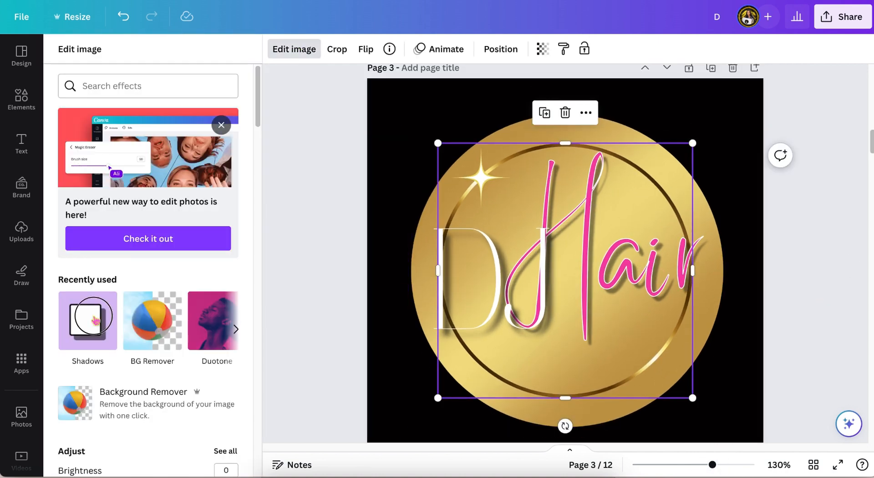
left_click(229, 119)
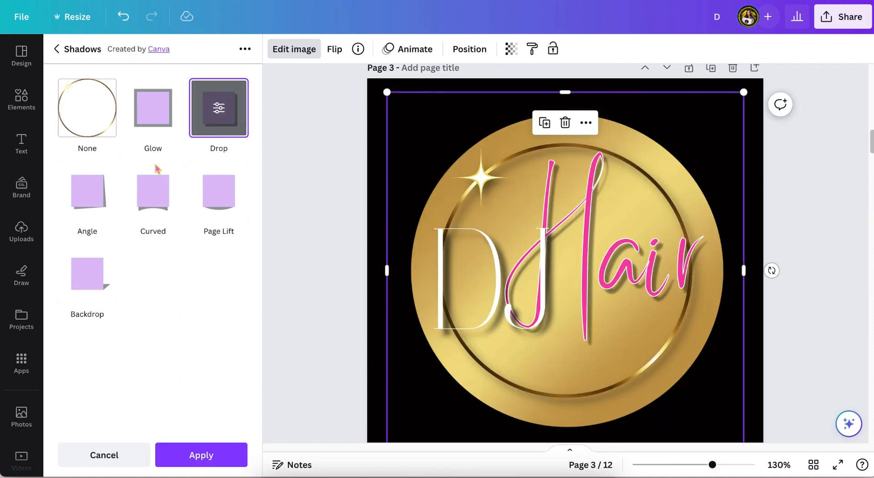
left_click(223, 195)
scroll(326, 244, "down", 2)
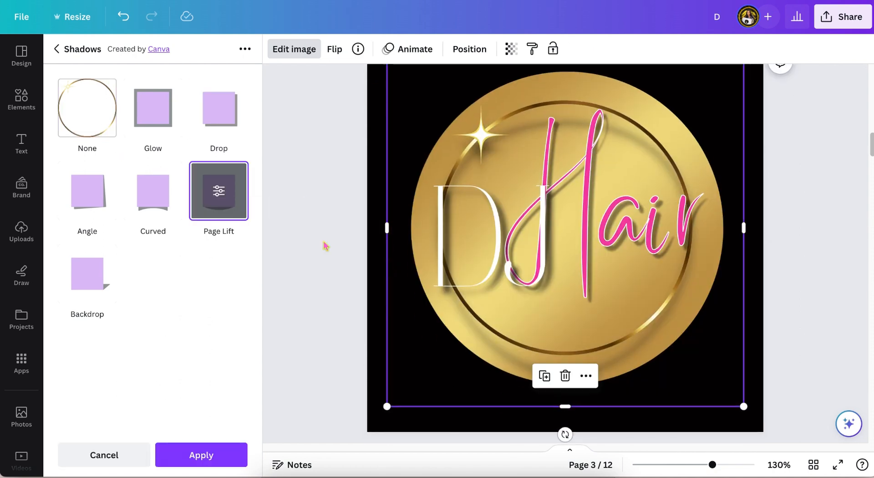
left_click(153, 196)
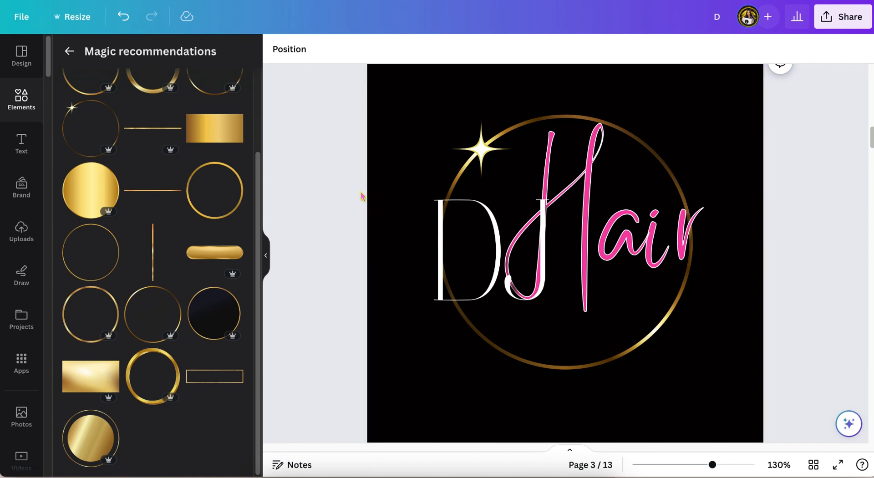
Step: Duplicate page 3 of the design
scroll(409, 170, "up", 3)
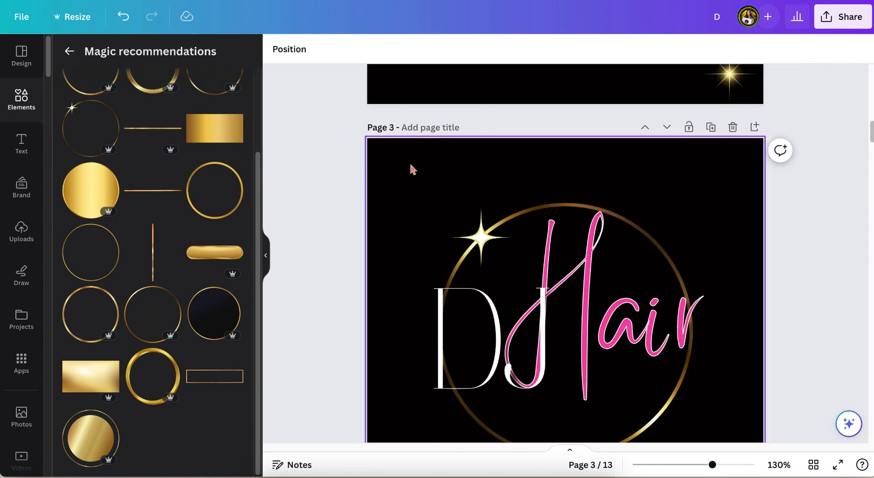
left_click(710, 127)
scroll(687, 140, "up", 8)
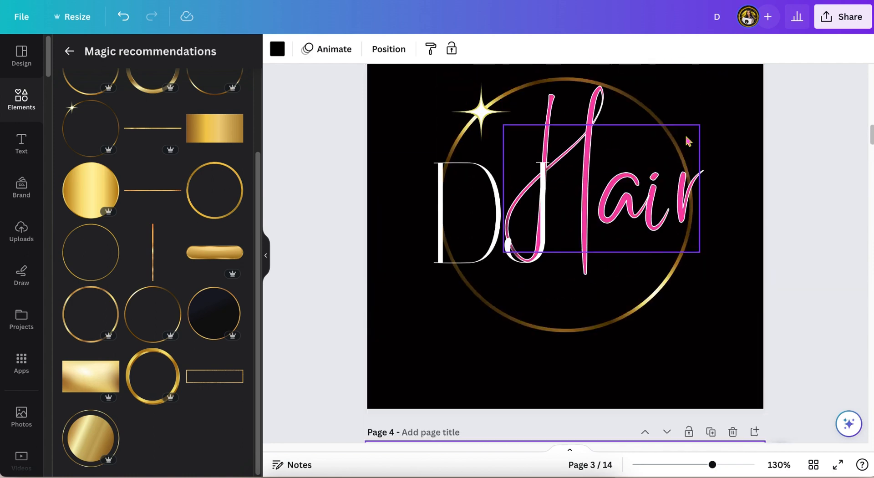
scroll(687, 140, "up", 2)
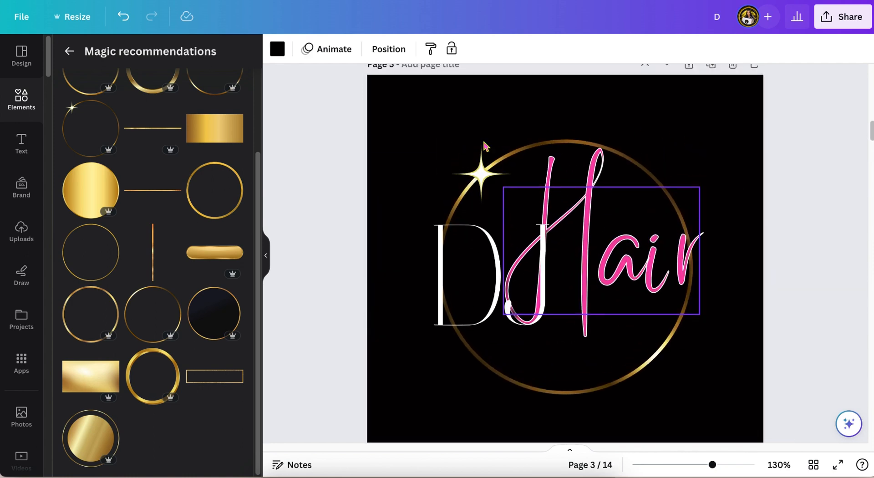
Step: Add the gold filled circle with ring element and enlarge it to fill the page
left_click(92, 438)
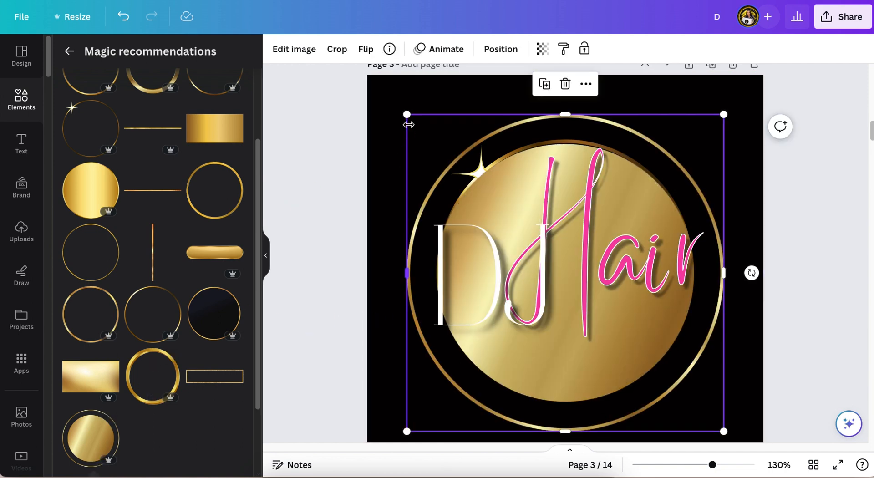
left_click_drag(384, 102, 384, 102)
left_click(384, 102)
scroll(703, 391, "down", 3)
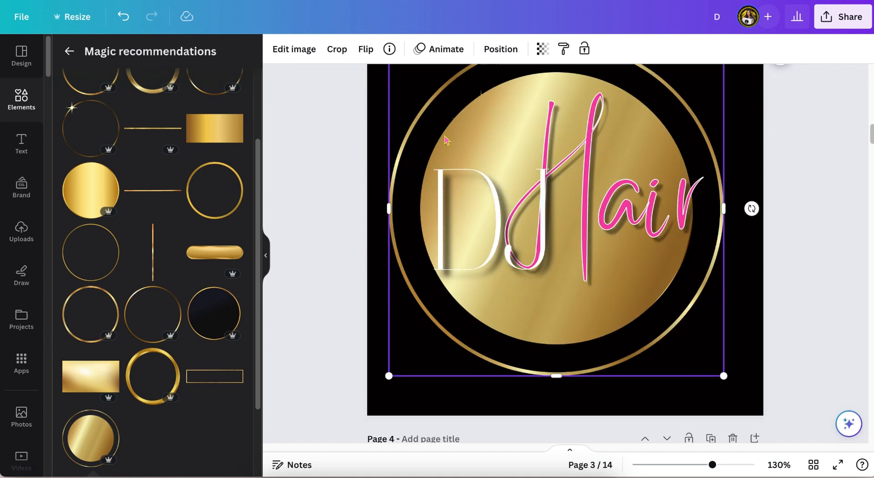
left_click_drag(723, 369, 744, 388)
scroll(724, 369, "up", 2)
scroll(723, 369, "down", 1)
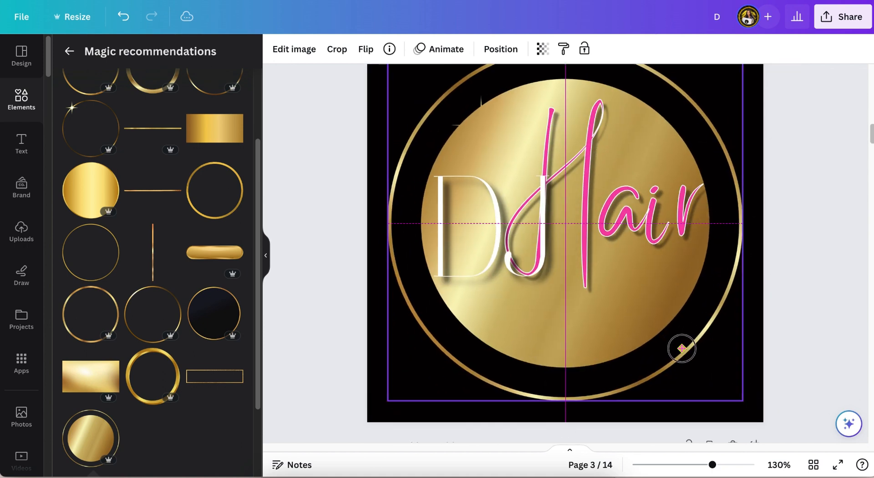
Step: Enlarge and centre the dark gold-ringed circle behind the DJ Hair lettering
left_click(576, 158)
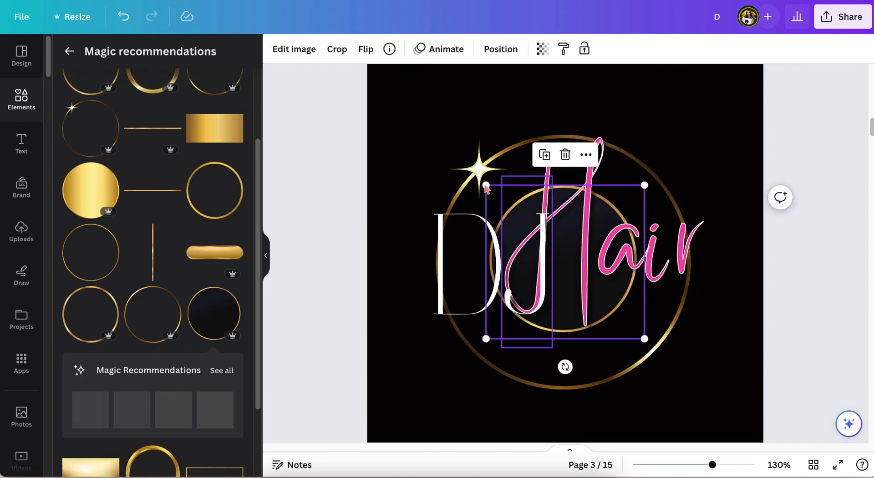
left_click_drag(485, 184, 354, 104)
left_click_drag(643, 338, 723, 413)
left_click_drag(688, 376, 788, 386)
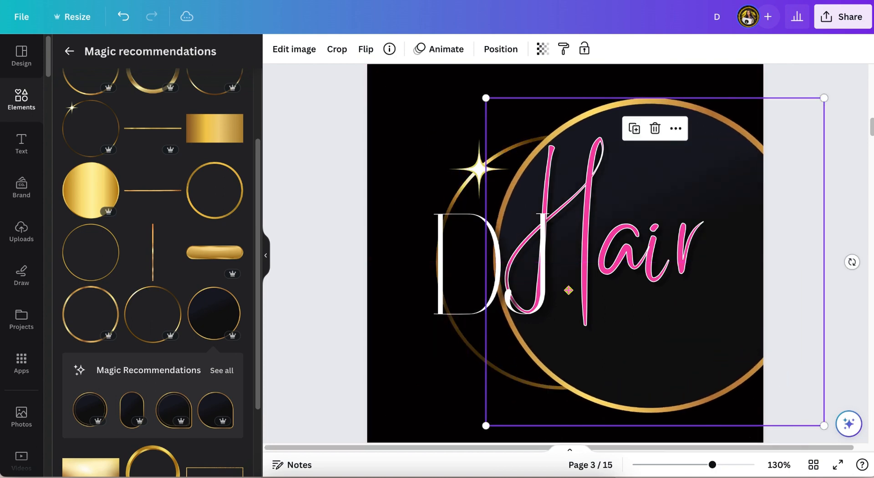
left_click(481, 157)
left_click(568, 96)
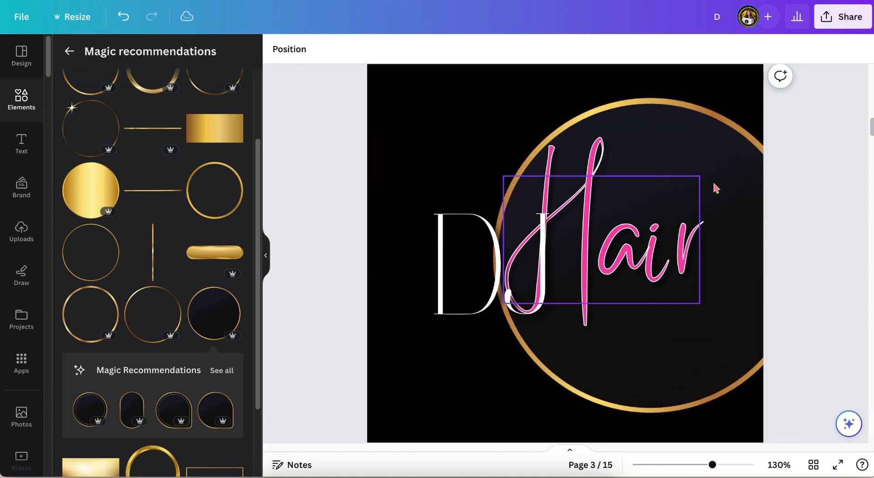
left_click_drag(713, 160, 622, 156)
left_click(810, 143)
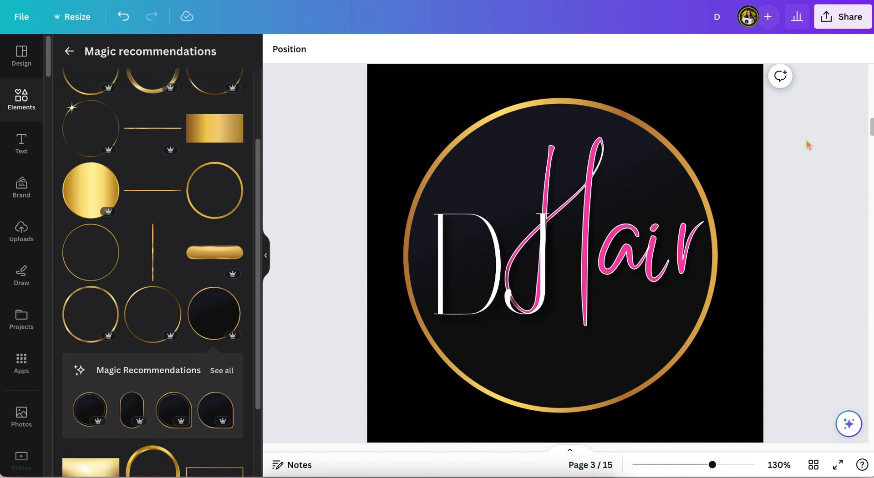
Step: Rotate the gold scissors on page 2 to about -65° and drag them onto the page 3 logo
scroll(809, 145, "down", 1)
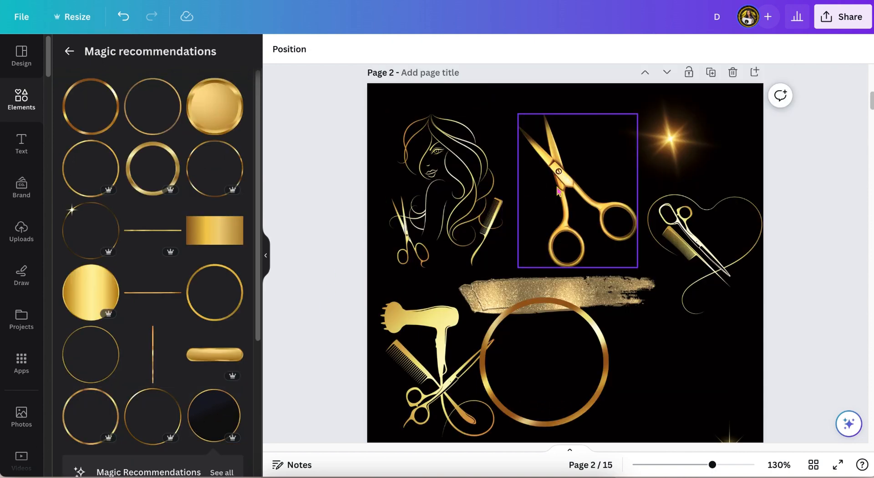
left_click(558, 191)
left_click_drag(576, 296, 629, 221)
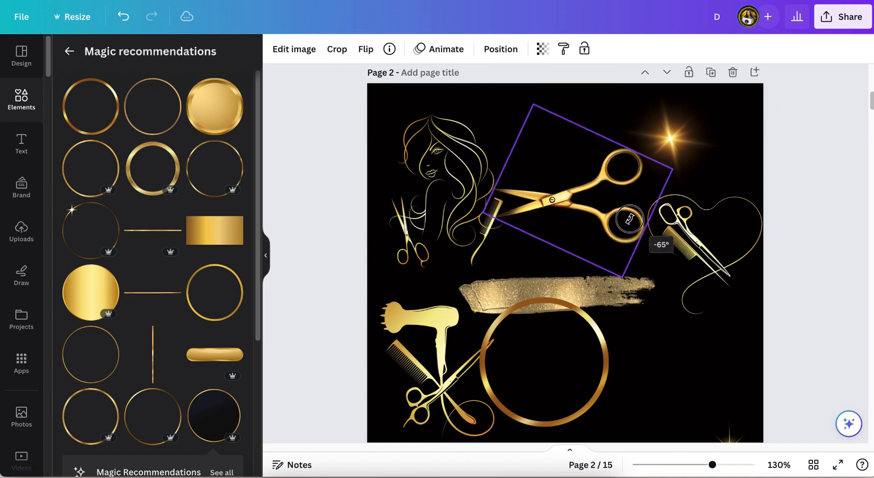
left_click_drag(643, 292, 698, 353)
scroll(698, 353, "down", 3)
scroll(698, 352, "down", 1)
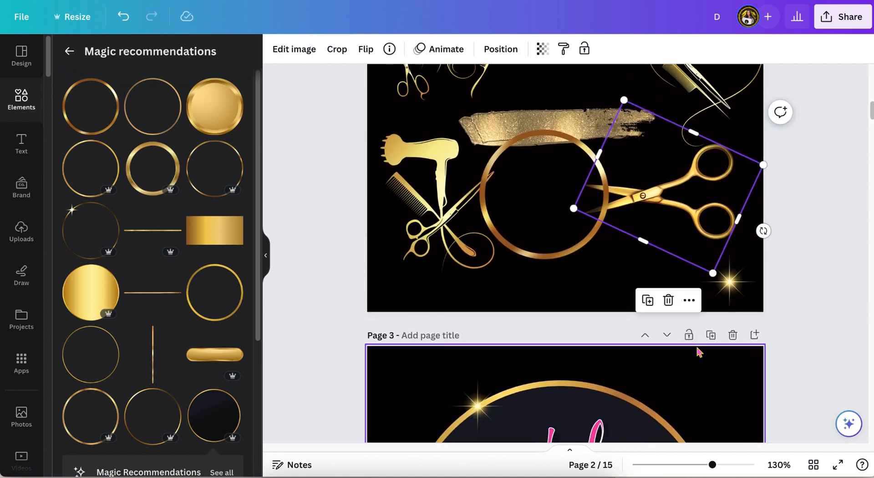
scroll(699, 351, "down", 2)
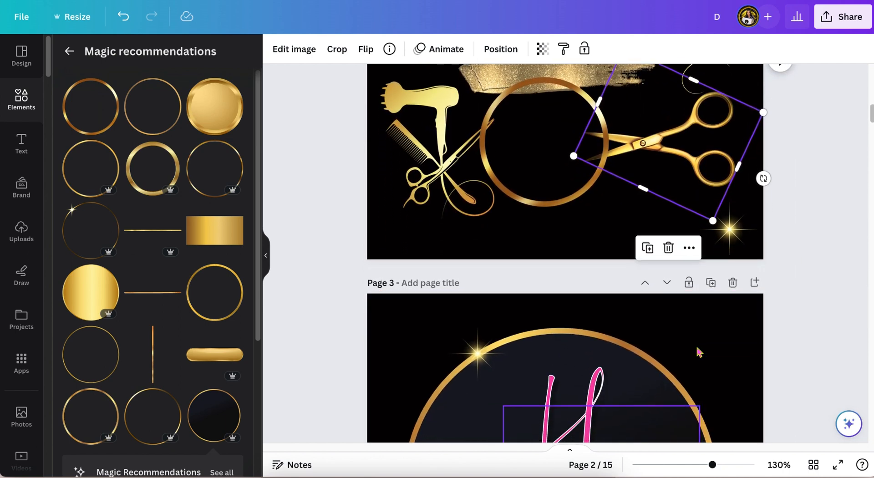
left_click_drag(682, 156, 715, 398)
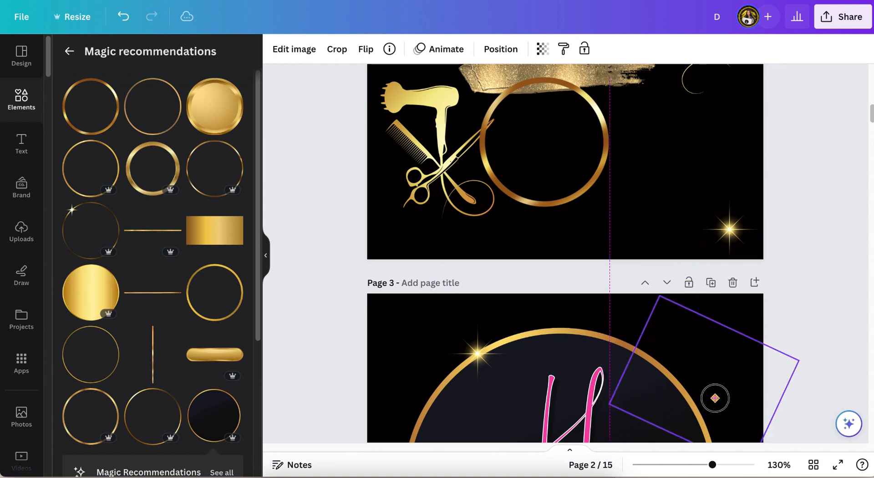
scroll(699, 395, "down", 8)
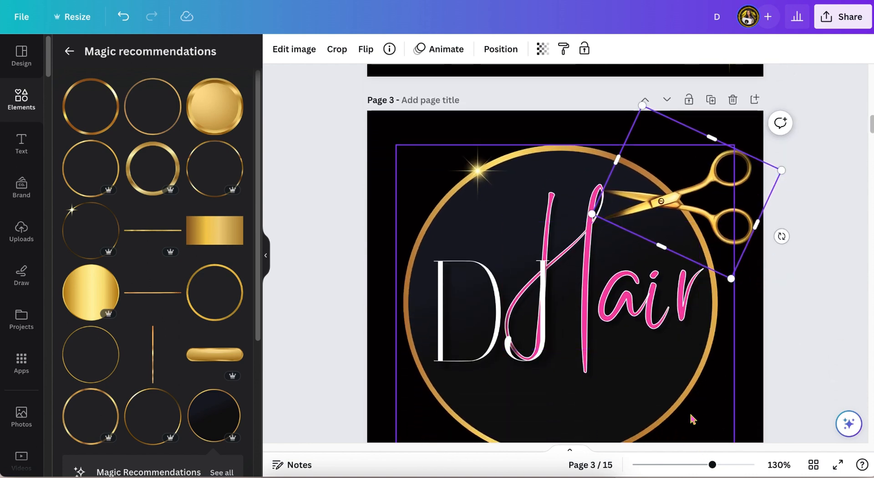
Step: Rotate, shrink and position the scissors over the end of the Hair lettering
left_click_drag(782, 236, 612, 261)
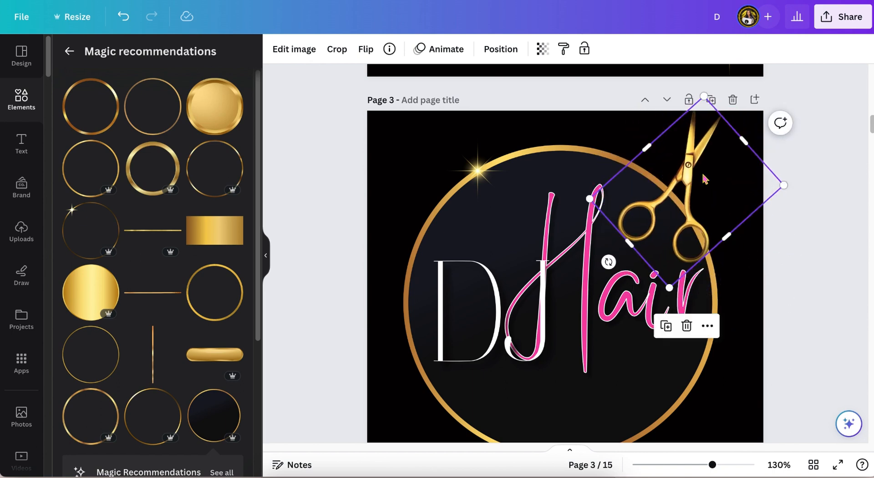
left_click_drag(718, 178, 703, 321)
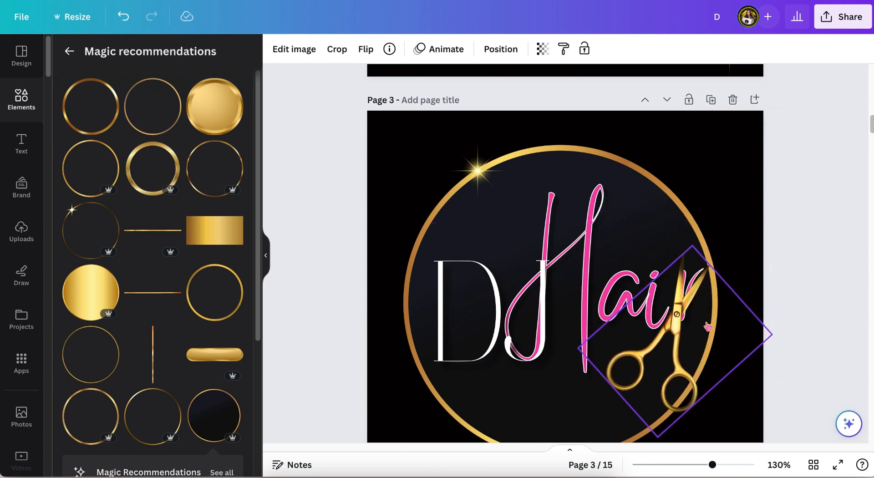
scroll(707, 326, "down", 2)
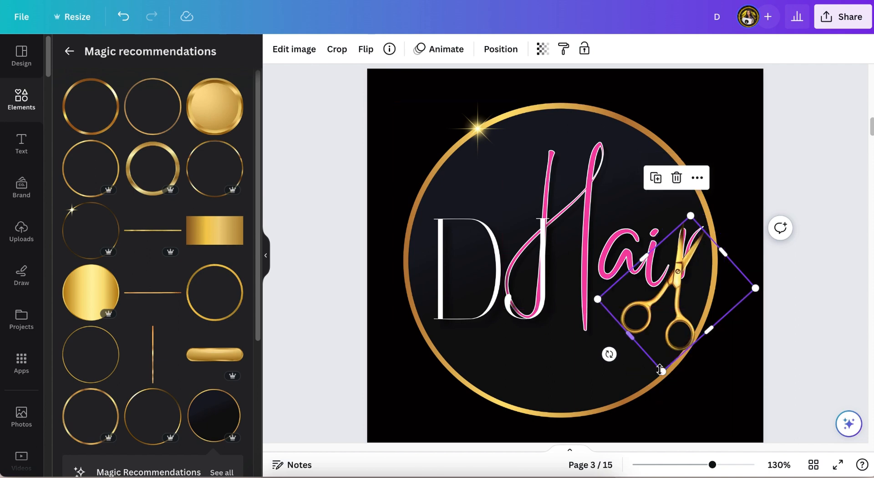
left_click_drag(659, 370, 662, 353)
left_click_drag(665, 305, 666, 304)
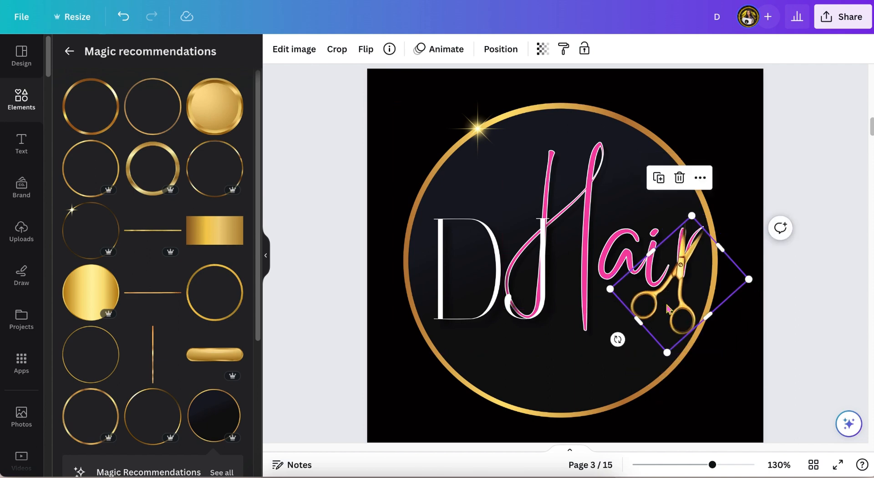
left_click(826, 151)
Step: Duplicate the sparkle and place the copy on the scissors' pivot
left_click(484, 126)
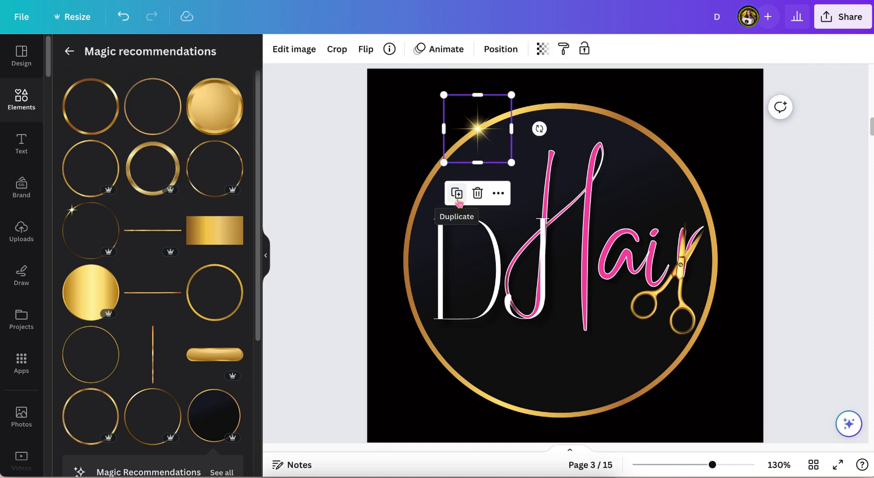
left_click(455, 193)
left_click_drag(486, 135, 676, 227)
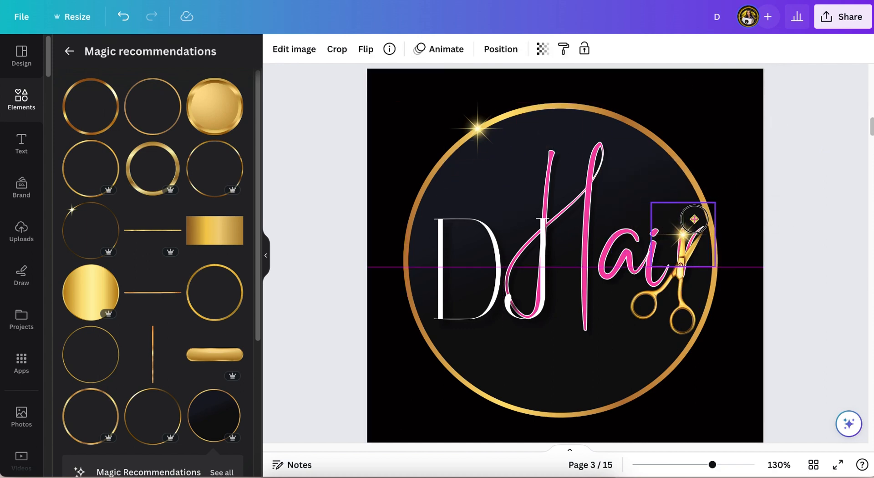
left_click_drag(694, 219, 690, 220)
left_click(755, 154)
scroll(753, 156, "down", 1)
left_click_drag(675, 177, 638, 237)
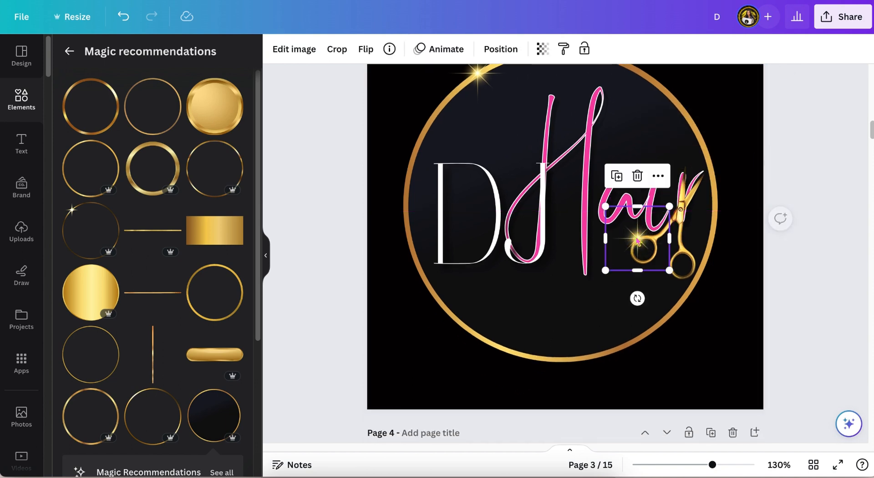
left_click(745, 123)
Step: Zoom in and resize the gold scissors slightly
scroll(747, 122, "up", 1)
left_click_drag(714, 465, 721, 464)
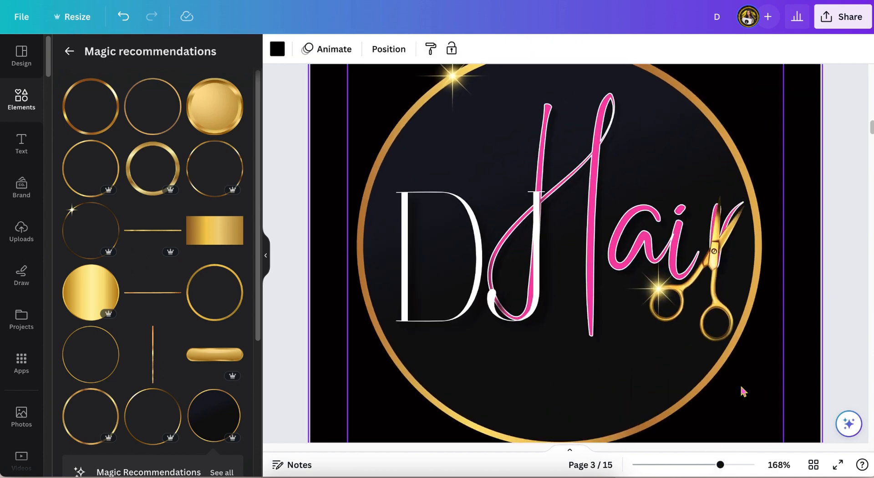
scroll(741, 389, "up", 1)
left_click(708, 327)
left_click_drag(802, 296, 799, 297)
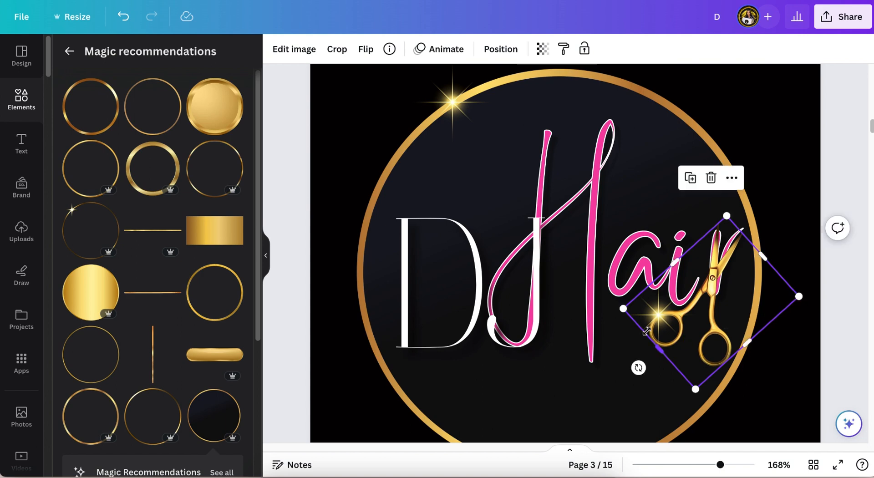
Step: Shrink the gold scissors and settle them over the end of the Hair lettering on page 3
left_click(651, 326)
left_click_drag(651, 326, 724, 267)
left_click(797, 168)
scroll(798, 169, "down", 1)
left_click(715, 214)
left_click(795, 150)
scroll(795, 150, "up", 1)
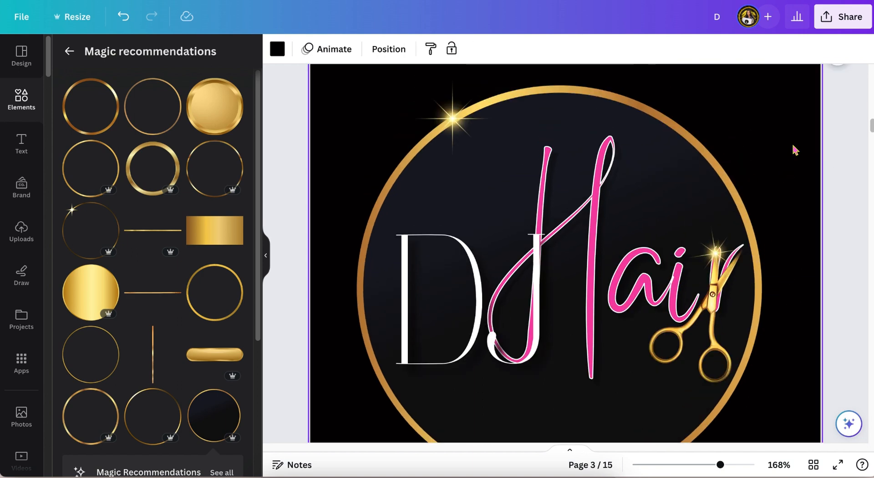
Step: Stretch and tilt the gold brush stroke on page 2 so it runs under the DJ Hair lettering
scroll(795, 150, "down", 1)
scroll(792, 153, "down", 2)
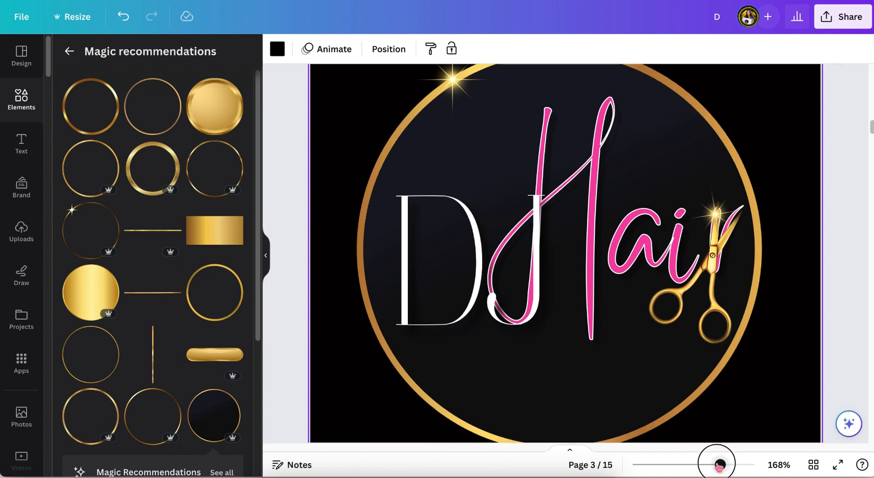
left_click_drag(719, 464, 702, 464)
scroll(552, 287, "down", 2)
scroll(552, 287, "up", 2)
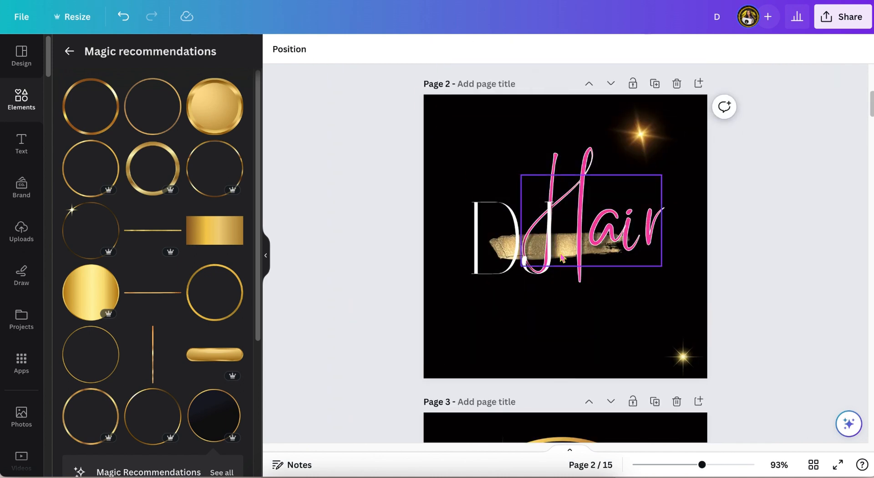
left_click_drag(561, 258, 587, 269)
left_click_drag(701, 466, 717, 465)
scroll(487, 268, "up", 1)
left_click_drag(505, 257, 422, 257)
left_click_drag(721, 257, 707, 271)
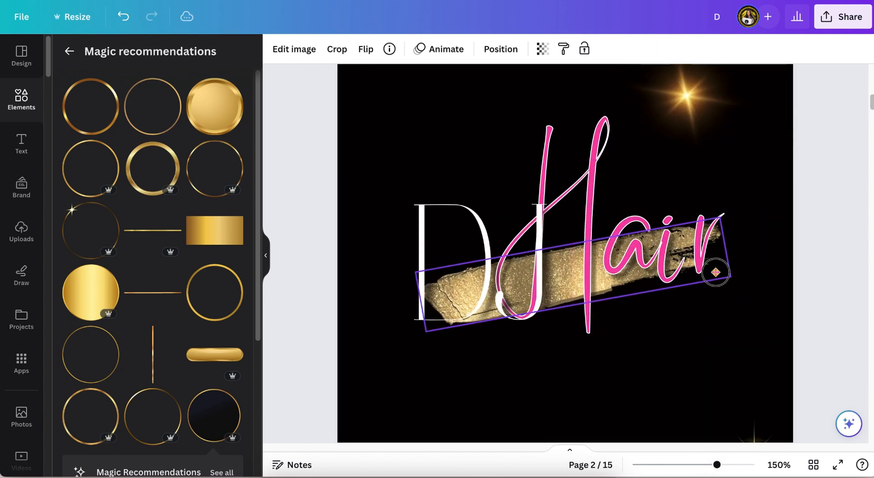
left_click(723, 355)
Step: Move the top sparkle down onto the Hair lettering, beside the i
scroll(701, 204, "up", 2)
mouse_move(703, 131)
left_mouse_down()
mouse_move(733, 234)
mouse_move(708, 213)
mouse_move(730, 215)
left_mouse_up()
left_click(774, 135)
scroll(774, 135, "down", 2)
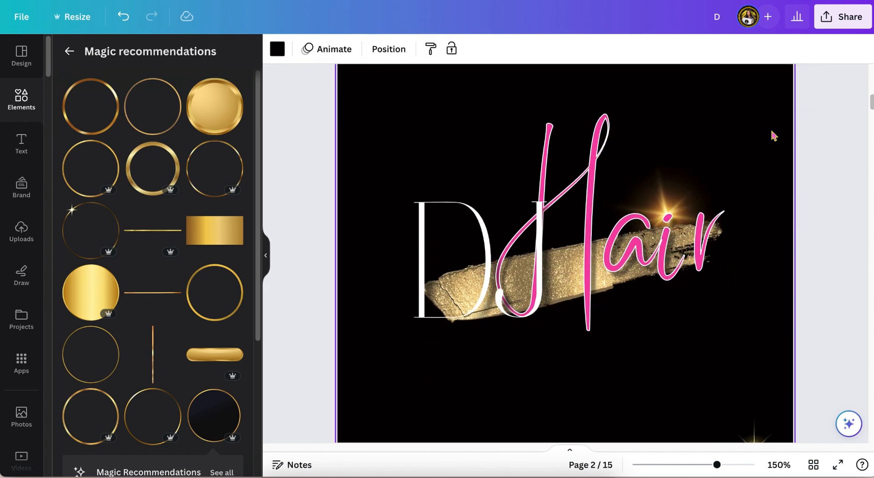
Step: Select the whole page 2 logo, enlarge it and shift it lower on the page
left_click_drag(773, 136, 747, 360)
mouse_move(410, 172)
left_mouse_down()
mouse_move(362, 137)
mouse_move(362, 145)
left_mouse_up()
left_click_drag(743, 146, 777, 121)
left_click_drag(361, 121, 345, 112)
left_click_drag(777, 379, 790, 387)
left_click_drag(619, 304, 618, 342)
left_click(842, 163)
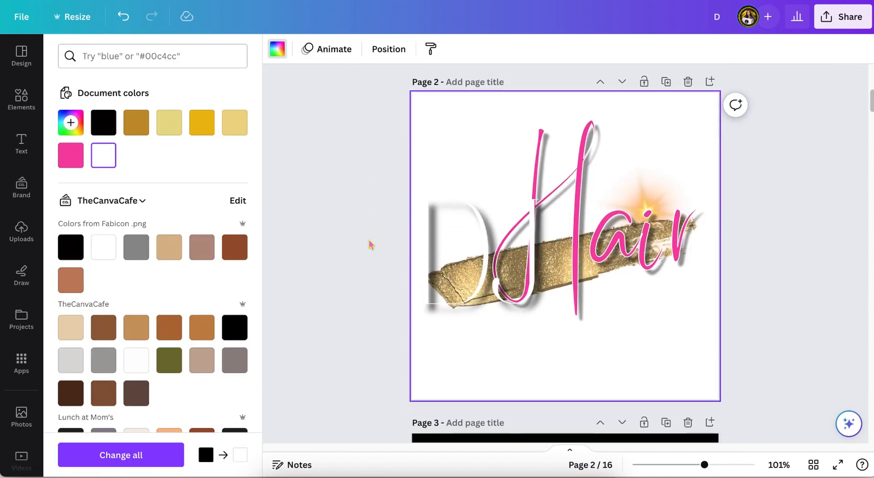
Step: Try grey, pastel gradient and orange gradient backgrounds for page 2
left_click(70, 152)
scroll(136, 205, "down", 1)
left_click(136, 212)
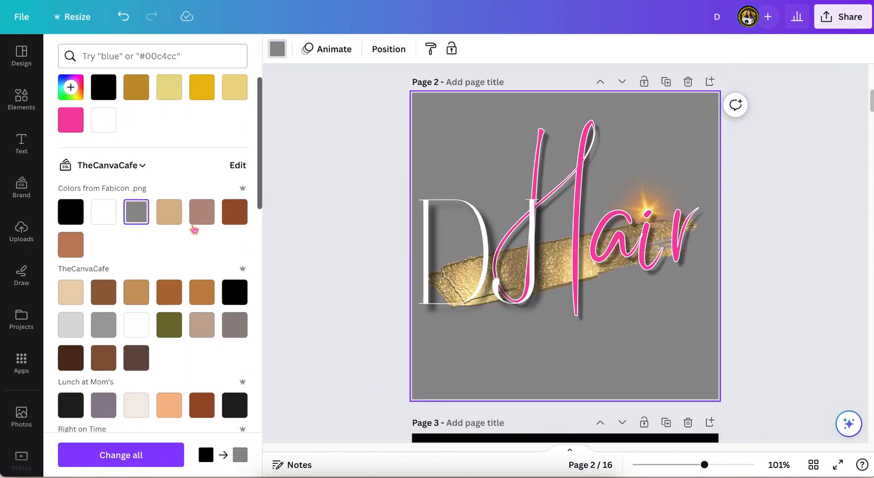
scroll(194, 230, "down", 10)
left_click(202, 296)
left_click(71, 339)
scroll(72, 339, "down", 9)
left_click(205, 306)
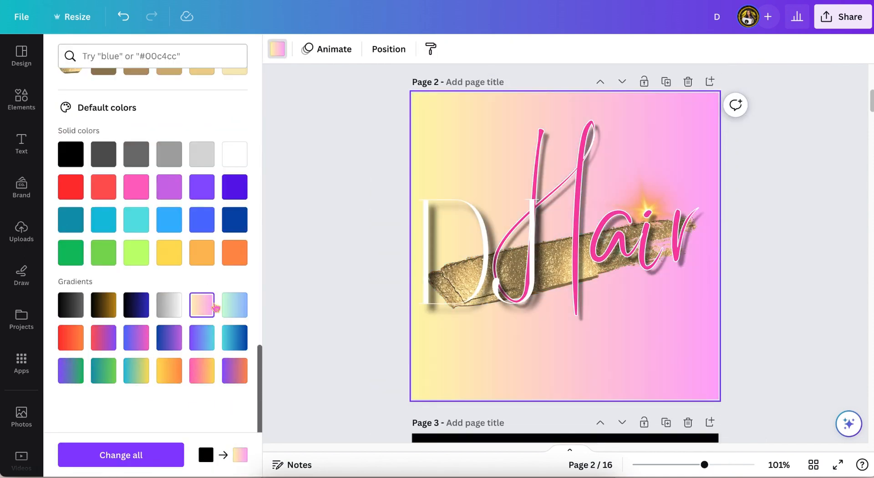
left_click(234, 305)
left_click(103, 338)
left_click(137, 338)
left_click(169, 370)
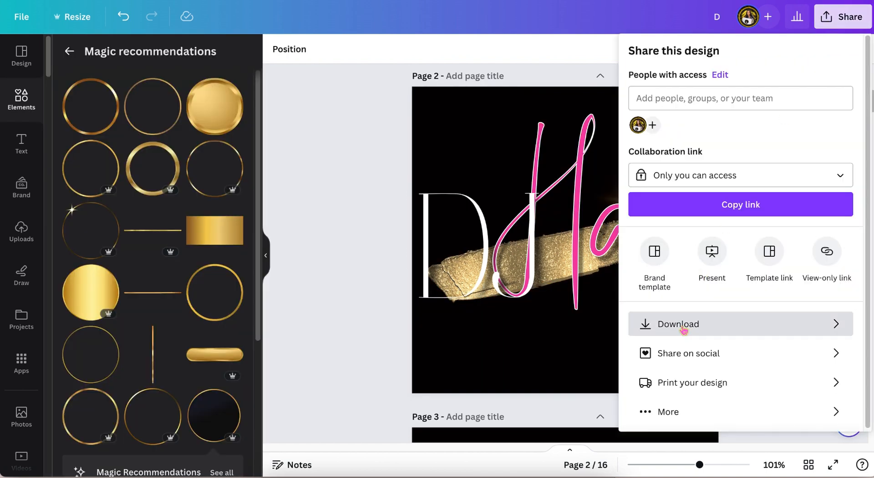
Step: Download all pages of the design as PNG files
left_click(662, 324)
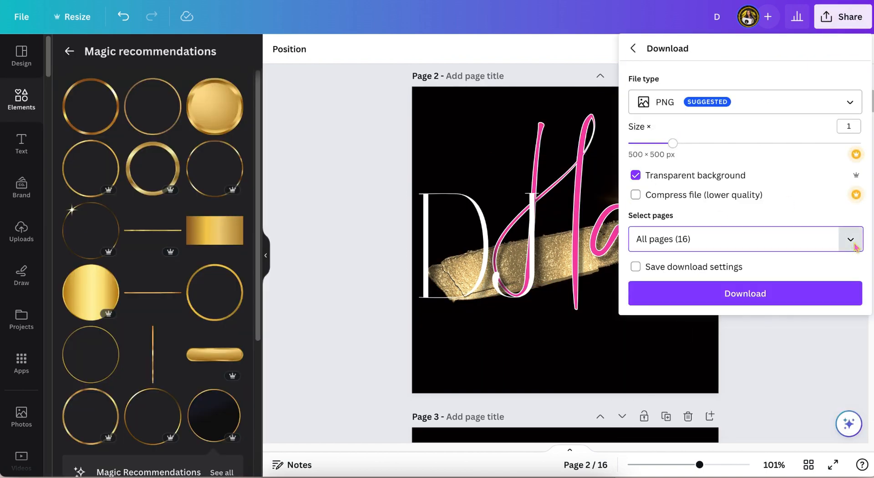
left_click(850, 239)
left_click(704, 338)
scroll(704, 339, "down", 8)
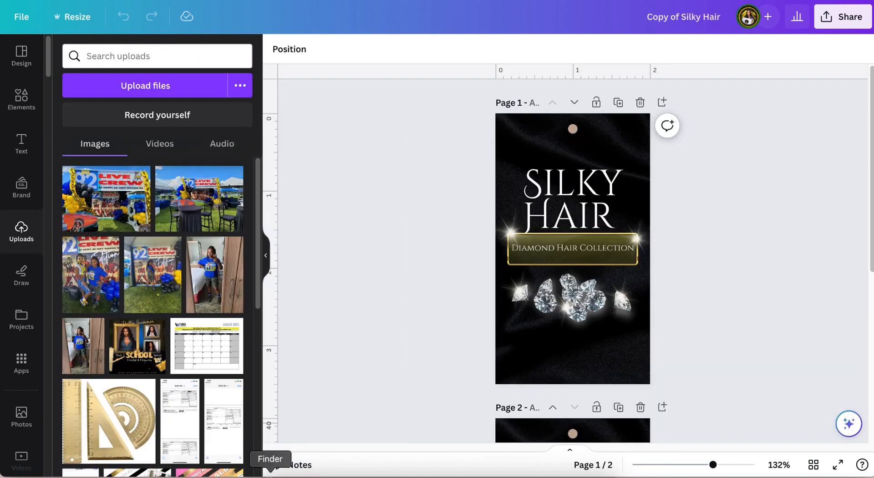
Step: In Finder, unzip the downloaded logosDJ archive and upload the logo images to the Silky Hair design
left_click(270, 475)
double_click(467, 152)
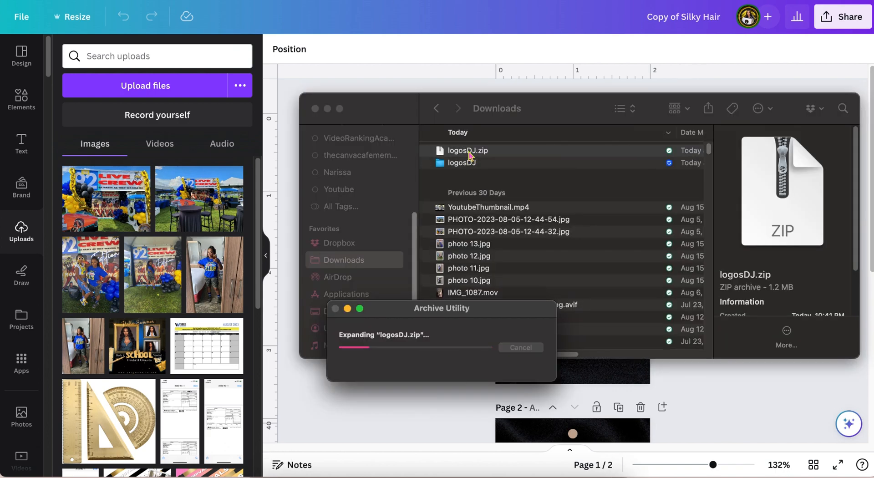
double_click(487, 163)
left_click_drag(483, 151, 486, 312)
left_click_drag(502, 266, 90, 314)
left_click(315, 109)
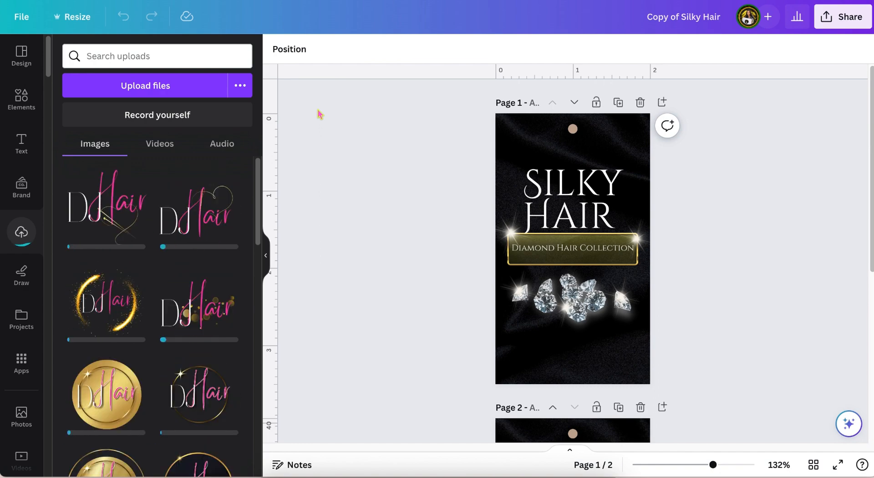
Step: Preview the brush-stroke DJ Hair logo at the top right of the Silky Hair page, then delete it
scroll(433, 210, "down", 10)
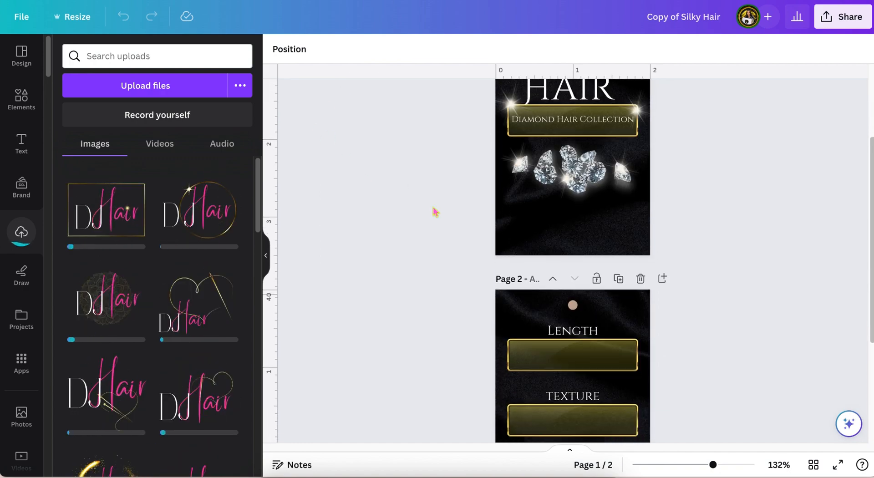
left_click(98, 365)
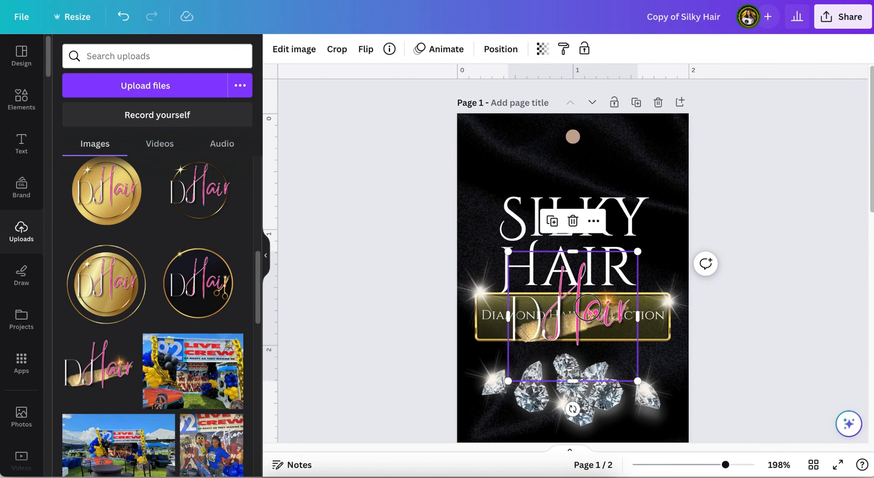
left_click_drag(574, 313, 625, 168)
left_click_drag(725, 464, 731, 465)
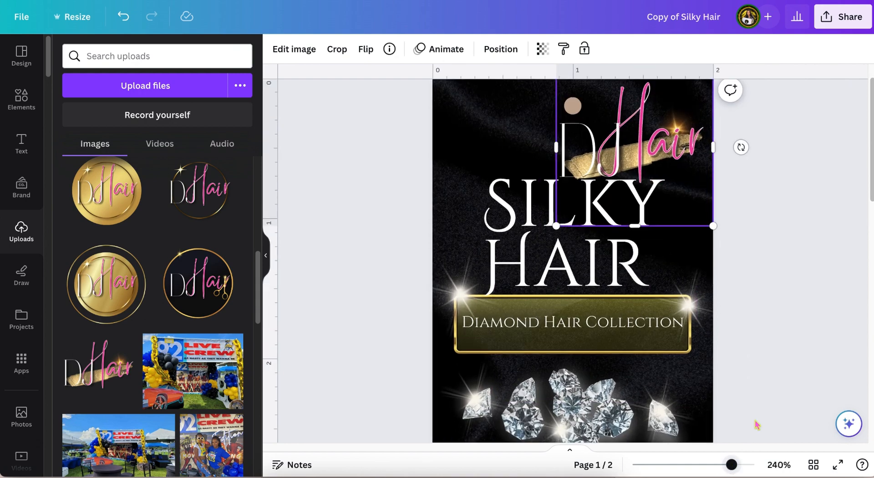
scroll(757, 423, "up", 1)
left_click_drag(556, 259, 613, 202)
left_click_drag(672, 161, 669, 172)
left_click_drag(611, 214, 625, 201)
left_click_drag(198, 283, 666, 150)
left_click(790, 180)
left_click(677, 149)
key("Delete")
Step: Preview the gold circle and dark circle logos at the top right of the page
left_click_drag(107, 283, 634, 206)
left_click_drag(564, 269, 639, 187)
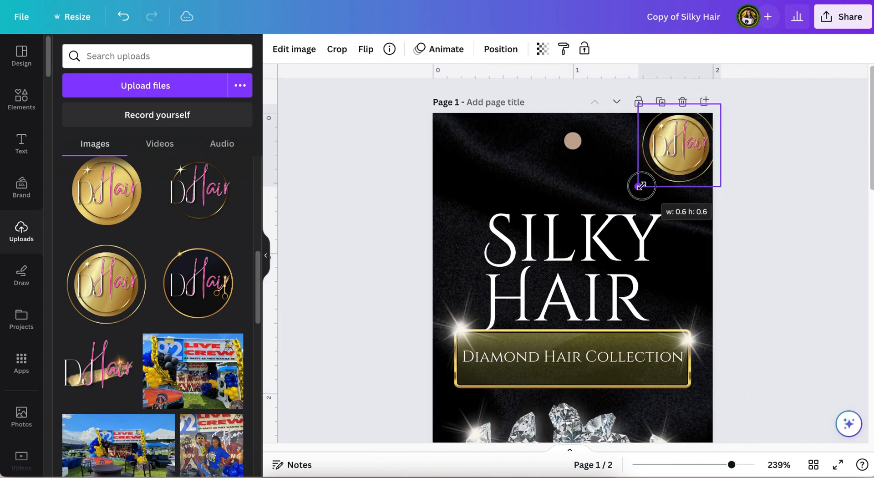
left_click_drag(679, 145, 671, 154)
left_click_drag(634, 191, 646, 182)
left_click(801, 291)
scroll(806, 321, "up", 2)
left_click(697, 126)
left_click(697, 194)
scroll(162, 246, "up", 1)
left_click(199, 236)
left_click_drag(572, 252, 646, 181)
scroll(673, 182, "up", 1)
left_click(787, 213)
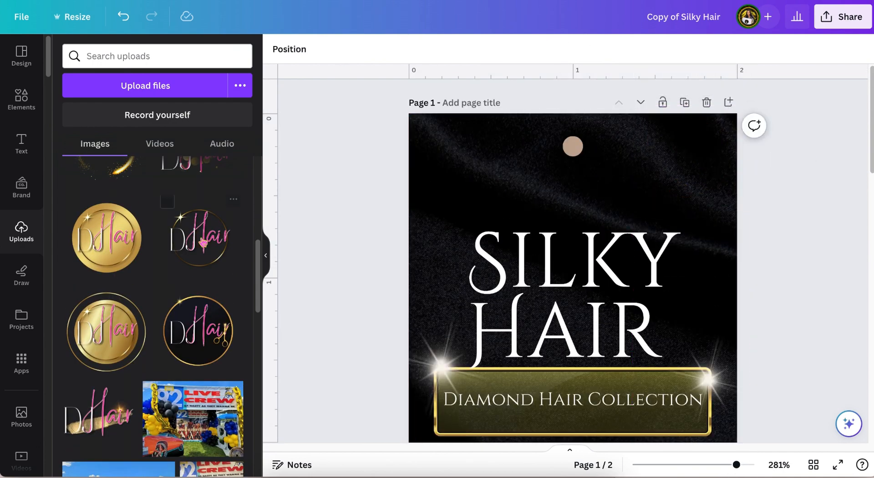
Step: Preview the gold circle and sparkle logos at the top right of the page, then delete them
scroll(202, 242, "up", 3)
left_click_drag(107, 269, 669, 199)
left_click_drag(578, 290, 649, 220)
left_click_drag(692, 185, 669, 191)
left_click(766, 224)
left_click(683, 177)
key("Delete")
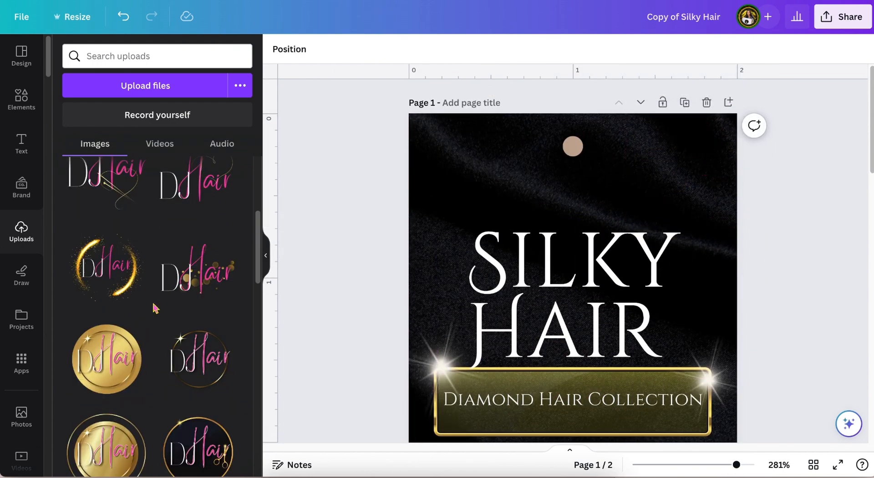
left_click_drag(196, 273, 700, 180)
left_click(690, 171)
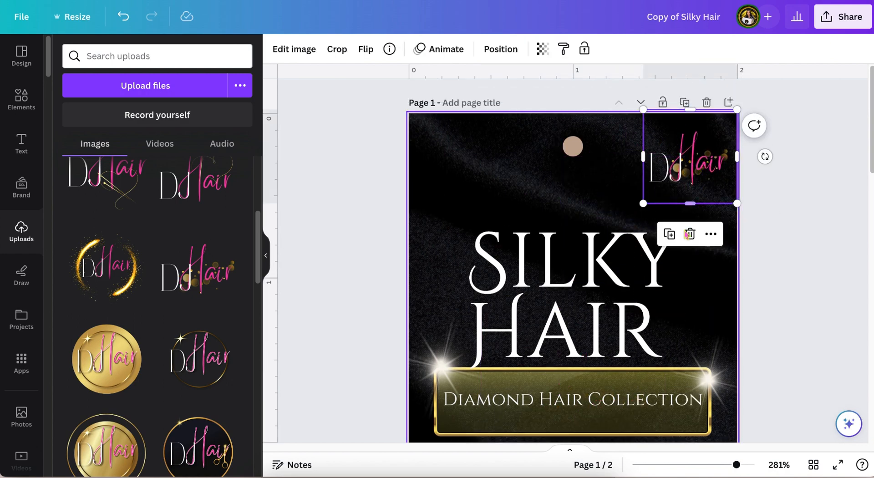
left_click(690, 233)
Step: Place the mandala DJ Hair logo at the top right of the Silky Hair page and resize it
scroll(199, 273, "up", 3)
left_click_drag(196, 293, 659, 217)
left_click_drag(566, 310, 646, 229)
left_click_drag(699, 177, 691, 155)
left_click(773, 219)
left_click(688, 175)
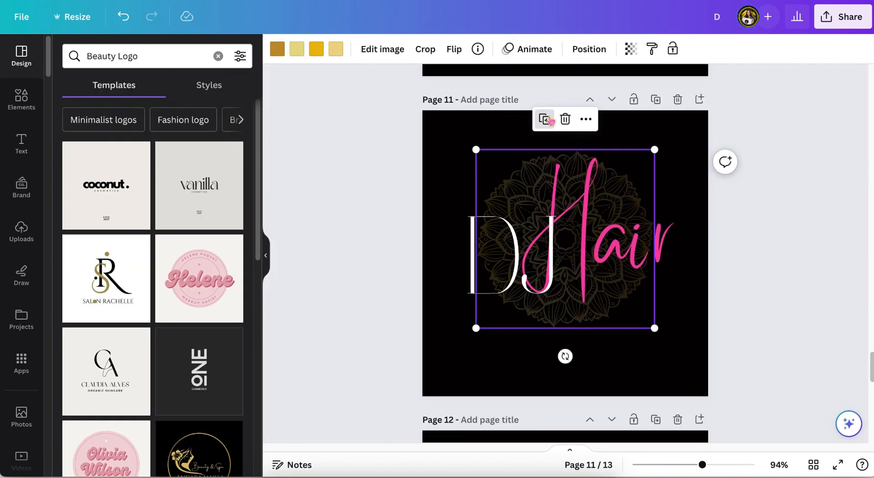
Step: Return to the DJ logo design and shrink the gold mandala behind the page 11 lettering to about 197 px
left_click(631, 48)
left_click_drag(632, 186, 623, 176)
left_click(589, 48)
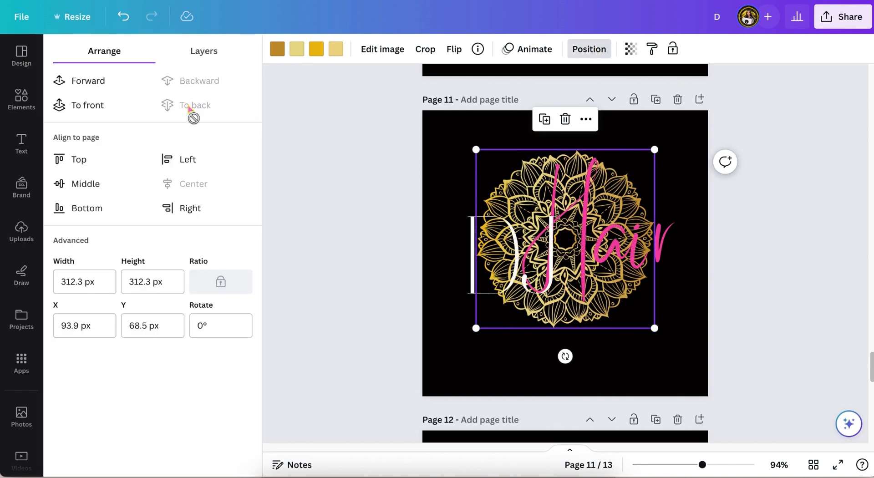
left_click_drag(476, 328, 542, 262)
left_click_drag(646, 156, 616, 189)
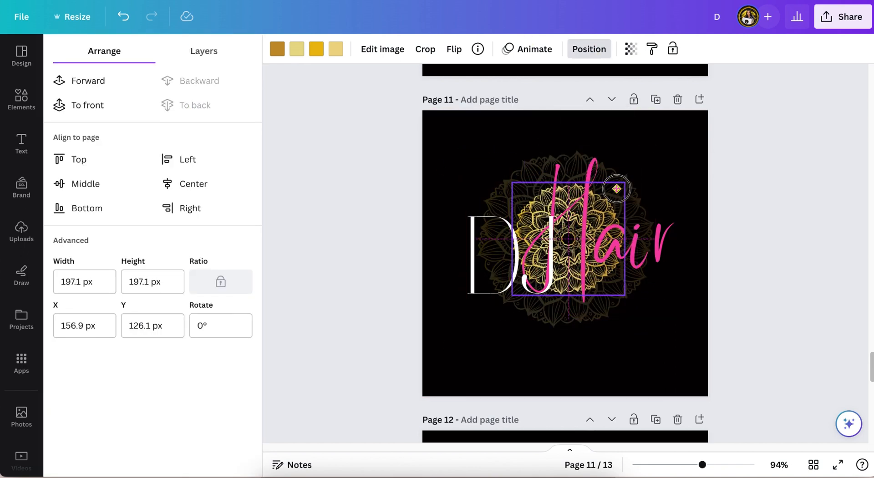
left_click(785, 157)
Step: Rename the design as DJ
scroll(785, 157, "up", 1)
left_click(842, 17)
left_click(22, 17)
left_click(16, 51)
key("BackSpace")
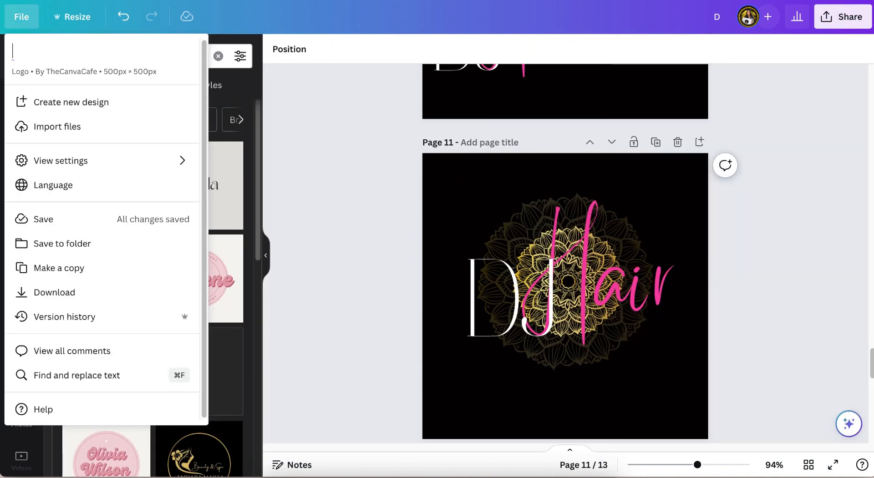
Step: Download all pages of the DJ design as PNG
left_click(841, 17)
left_click(677, 324)
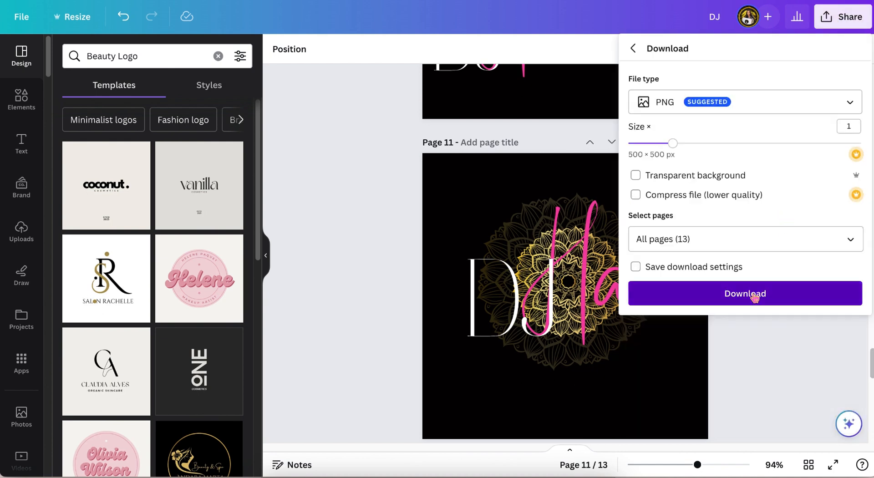
left_click(754, 296)
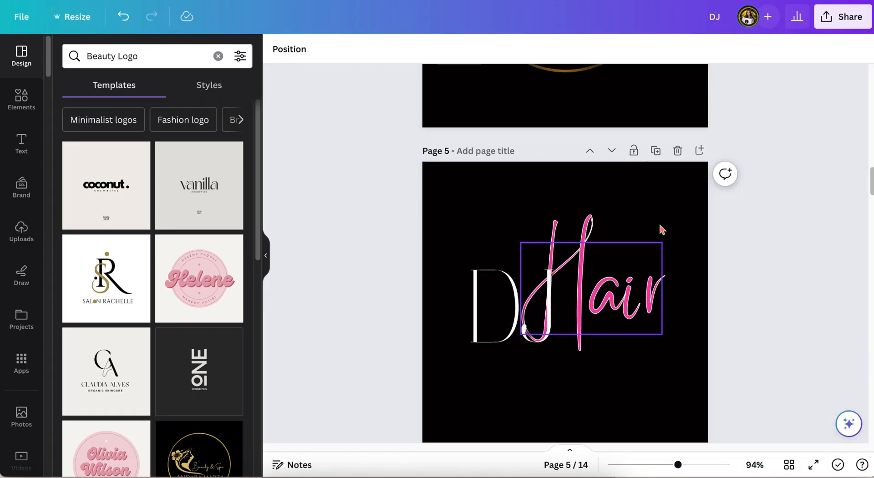
Step: Replace the Hair lettering on page 5 with a text box reading hair hair hair hair hair
left_click(657, 230)
key("Delete")
key("t")
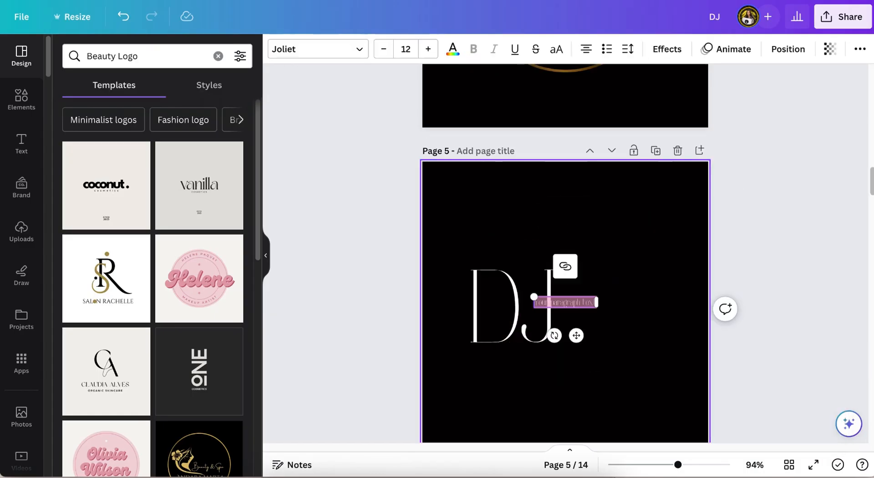
left_click(698, 464)
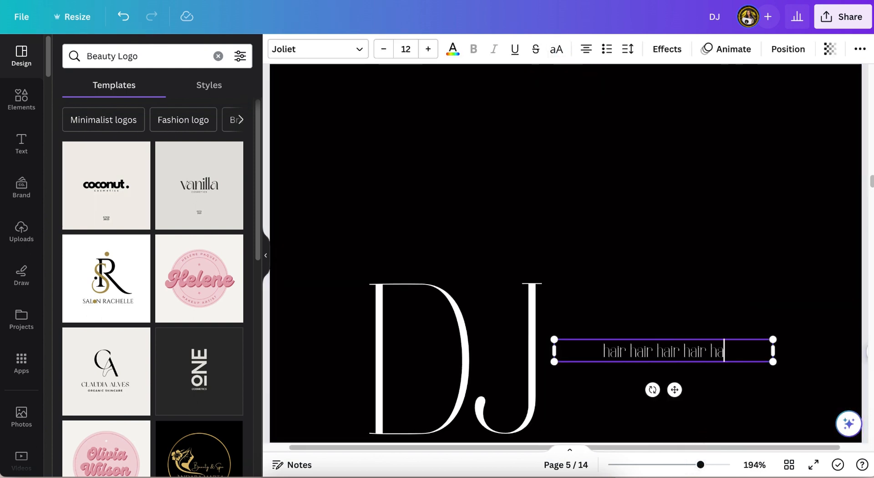
type("ir")
Step: Move the hair text above DJ, widen its box and set its letter spacing to 351
left_click(627, 49)
left_click_drag(707, 382, 594, 180)
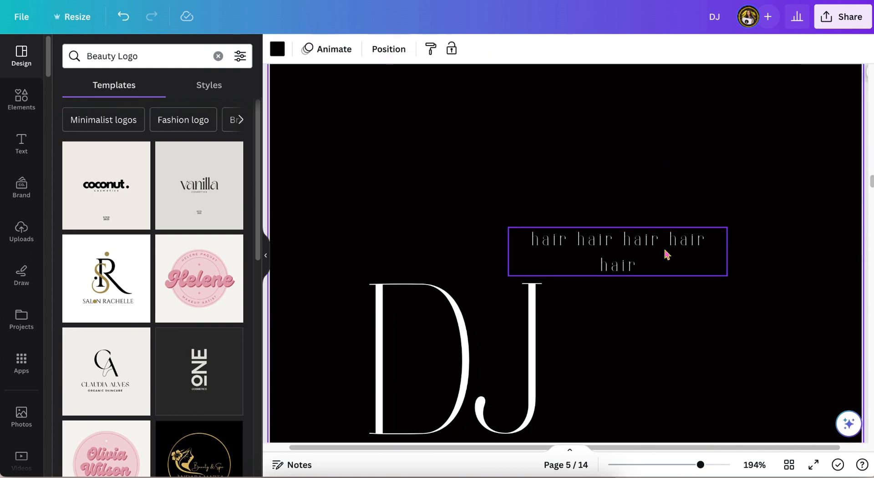
left_click_drag(664, 250, 528, 148)
left_click_drag(590, 149, 862, 142)
left_click_drag(623, 172, 532, 172)
left_click_drag(772, 135, 842, 135)
left_click(630, 53)
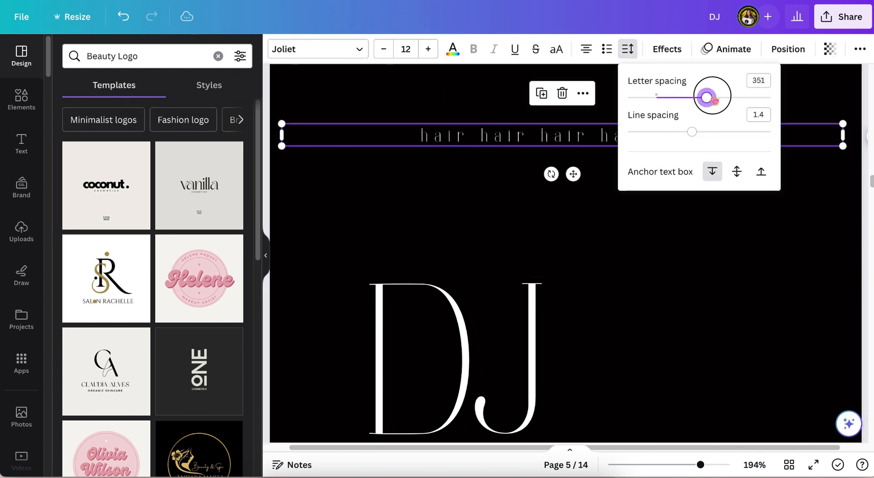
Step: Apply the Curve shape effect to the hair text
left_click_drag(700, 464, 689, 464)
left_click(666, 49)
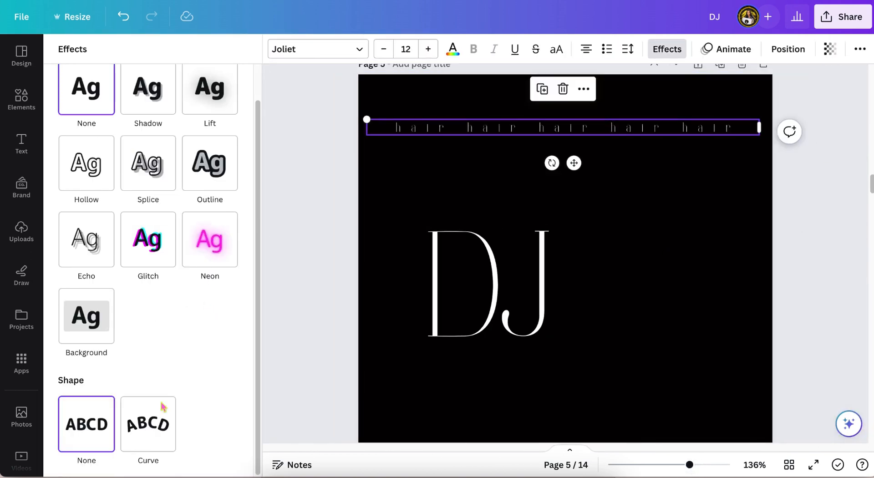
left_click(148, 424)
left_click_drag(680, 232, 741, 309)
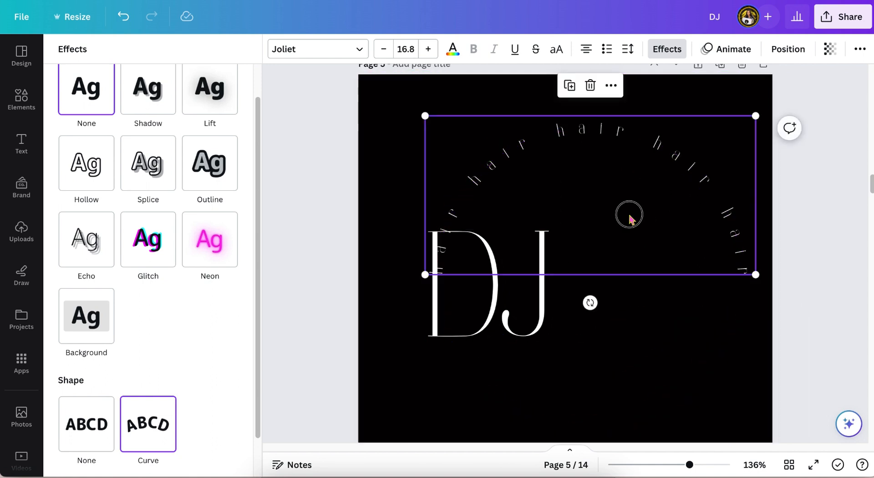
left_click_drag(596, 207, 609, 213)
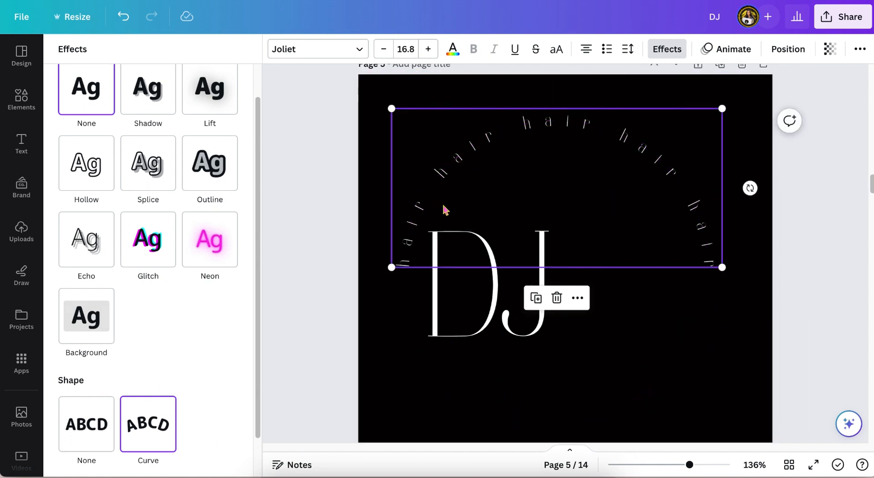
Step: Reposition DJ and the curved hair text so the arc sits over the DJ letters
left_click(437, 254)
left_click_drag(336, 315, 514, 313)
left_click_drag(508, 296, 584, 289)
scroll(583, 289, "down", 1)
mouse_move(566, 241)
left_mouse_down()
mouse_move(566, 215)
mouse_move(567, 246)
left_mouse_up()
scroll(568, 248, "up", 1)
left_click_drag(650, 115, 659, 145)
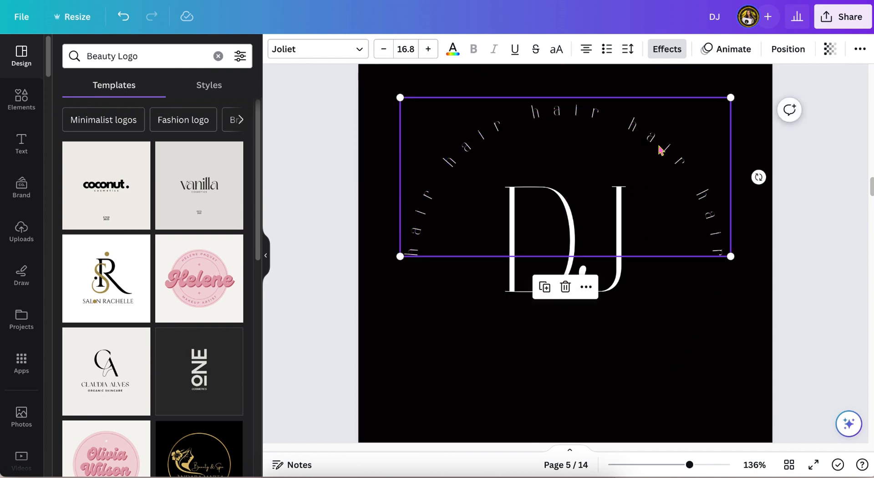
Step: Increase the curved hair text's font size to 22.8
left_click(821, 191)
left_click(670, 175)
left_click(430, 51)
left_click(431, 50)
left_click(429, 49)
left_click(429, 49)
left_click(429, 49)
left_click(429, 49)
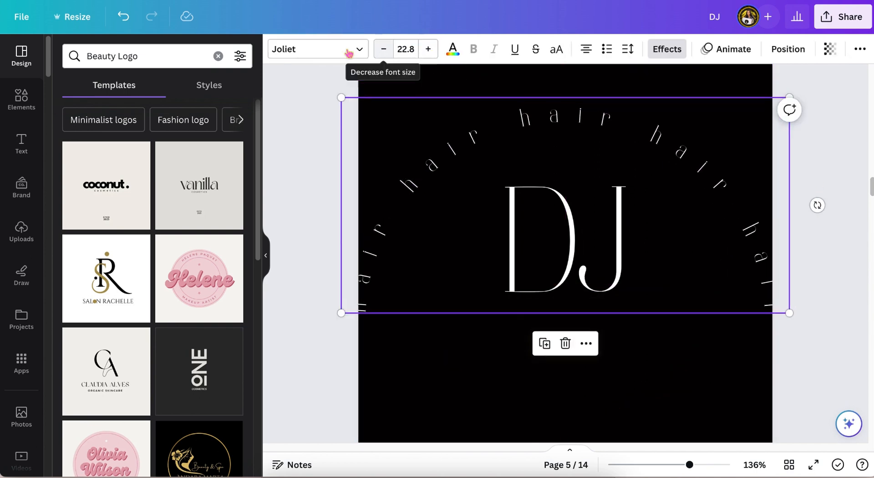
Step: Set the text's curve to 47 so it circles around DJ
left_click(675, 50)
scroll(150, 273, "down", 2)
left_click_drag(164, 455, 190, 457)
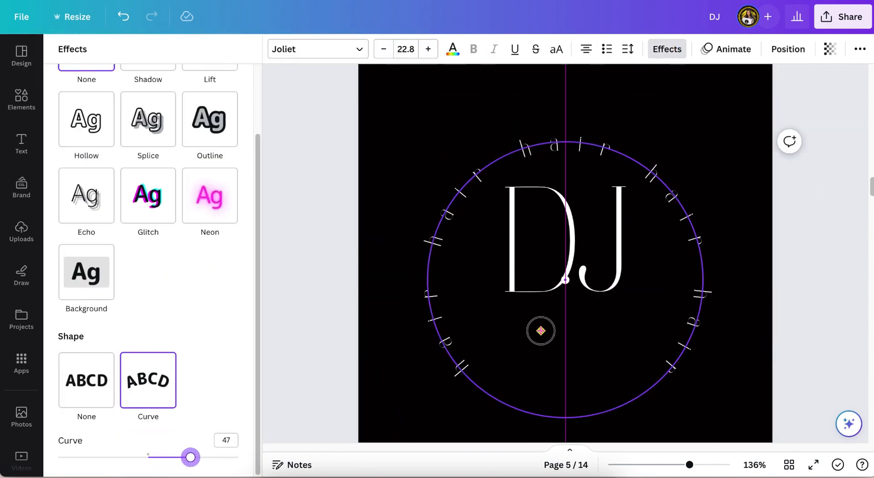
Step: Adjust the letter spacing of the curved hair text circling the DJ letters
left_click(628, 49)
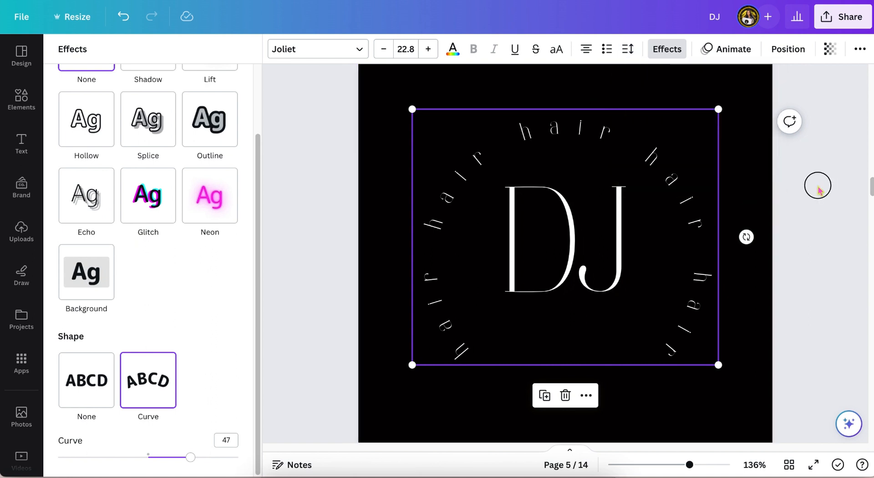
double_click(495, 328)
left_click(811, 193)
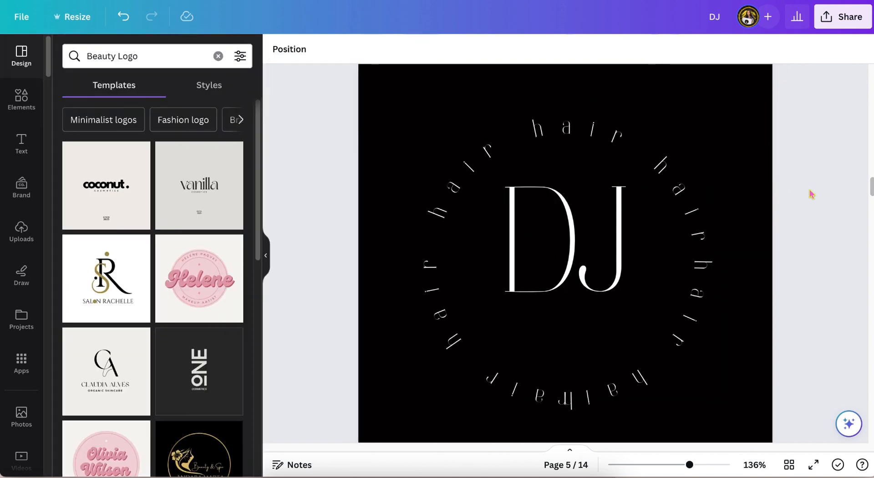
double_click(607, 378)
left_click(571, 194)
left_click(805, 160)
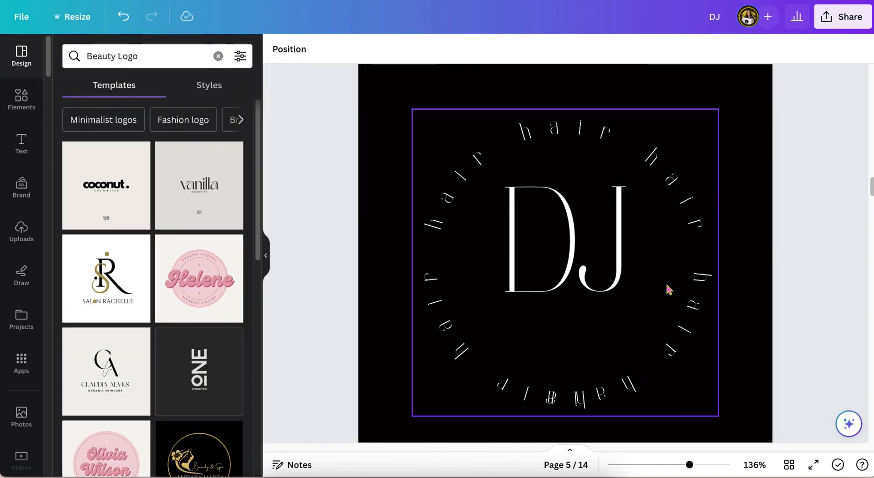
double_click(666, 287)
left_click(691, 198)
left_click(804, 184)
left_click(663, 205)
Step: Reduce the hair text's curve to about 40 and recenter the circle around DJ
left_click(667, 50)
scroll(182, 364, "down", 3)
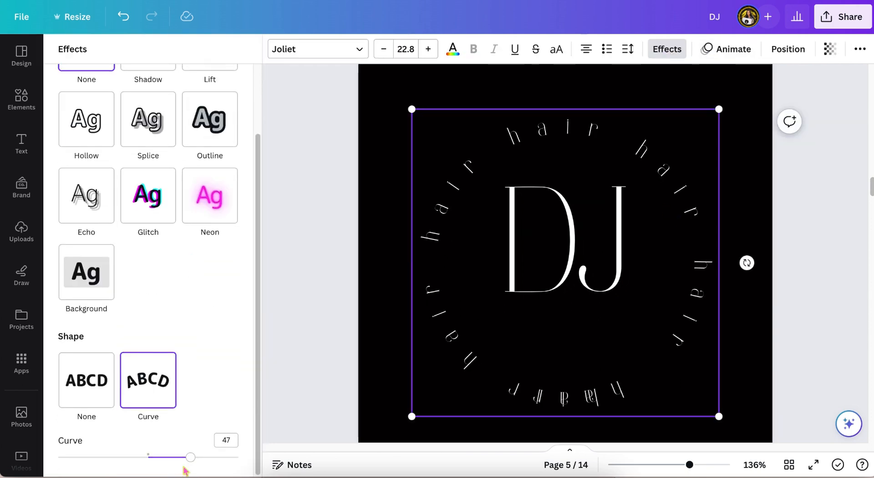
left_click_drag(191, 457, 183, 457)
scroll(598, 378, "down", 1)
left_click_drag(598, 381, 595, 334)
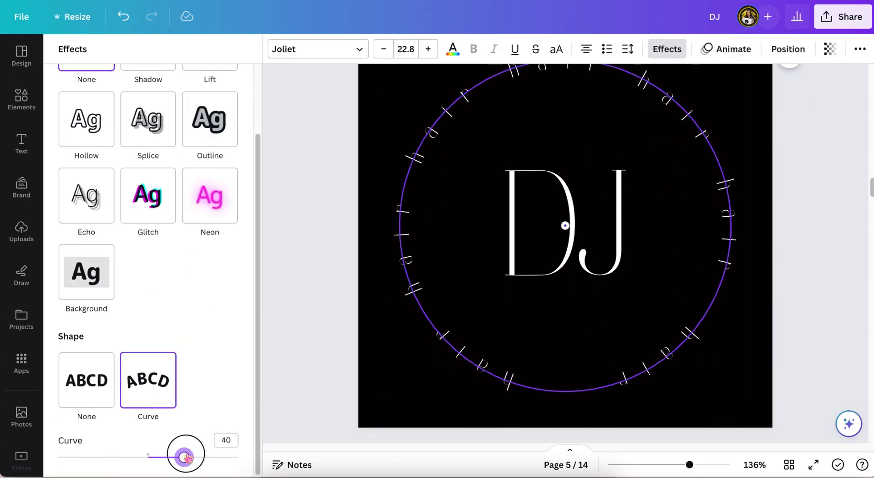
left_click_drag(184, 457, 187, 457)
left_click(270, 340)
Step: Recolor the J letter pink from the document colors
left_click_drag(690, 464, 682, 464)
left_click(610, 257)
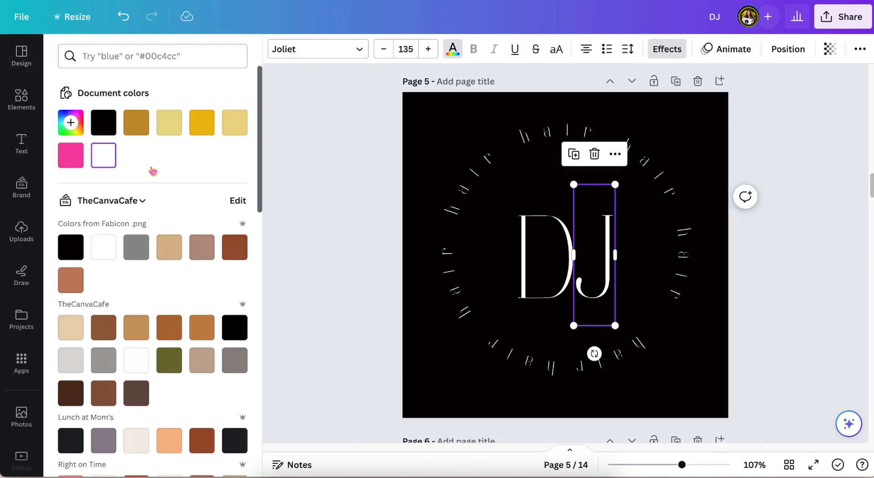
left_click(73, 158)
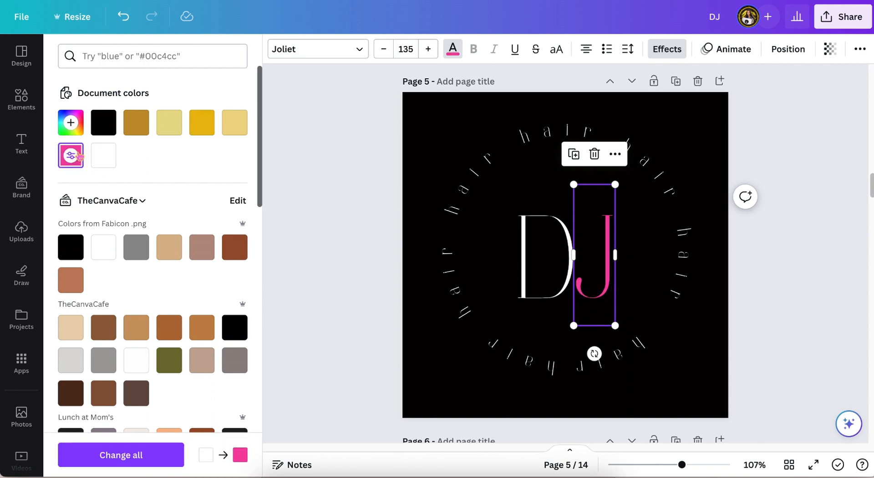
left_click(358, 194)
left_click(358, 194)
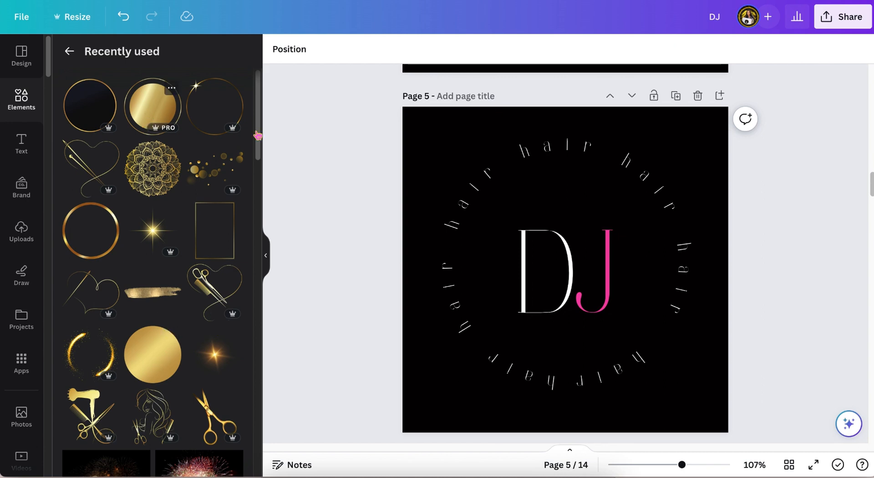
Step: Add a gold ringed circle element and resize it so the curved hair text sits within its ring
left_click(153, 106)
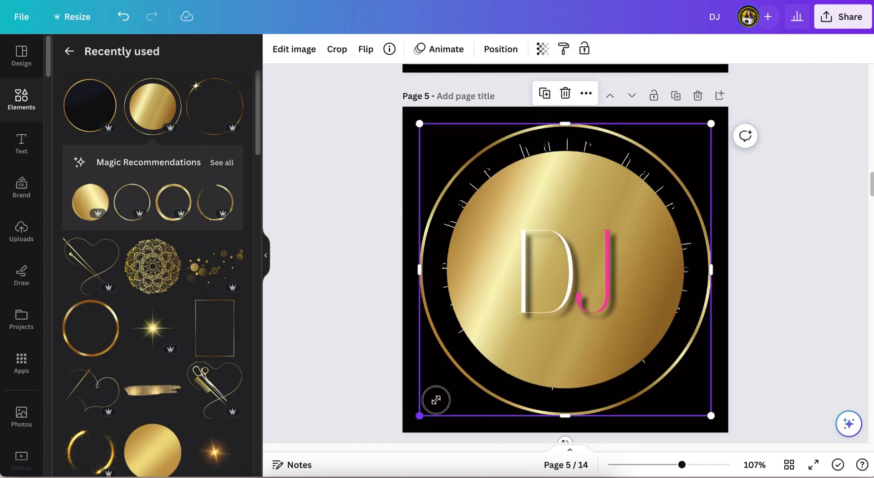
left_click_drag(419, 415, 439, 394)
left_click_drag(617, 221, 607, 224)
left_click(762, 184)
scroll(795, 177, "up", 1)
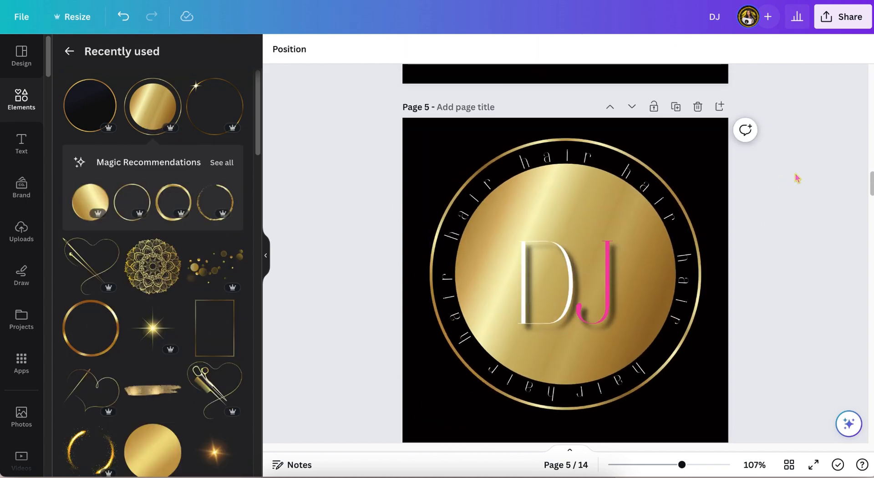
scroll(796, 178, "down", 1)
scroll(105, 374, "down", 1)
left_click(494, 314)
left_click(501, 49)
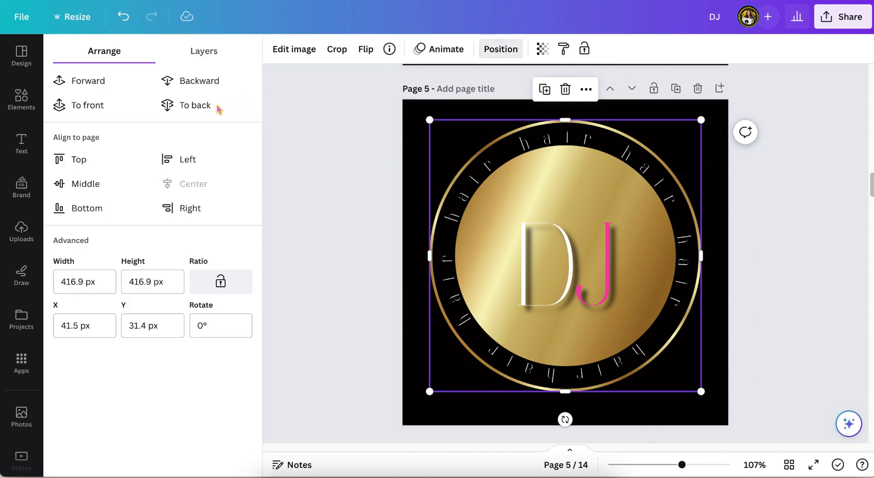
left_click(500, 49)
Step: Enlarge the DJ letters to fill the gold circle and center them
scroll(553, 218, "down", 1)
left_click(553, 225)
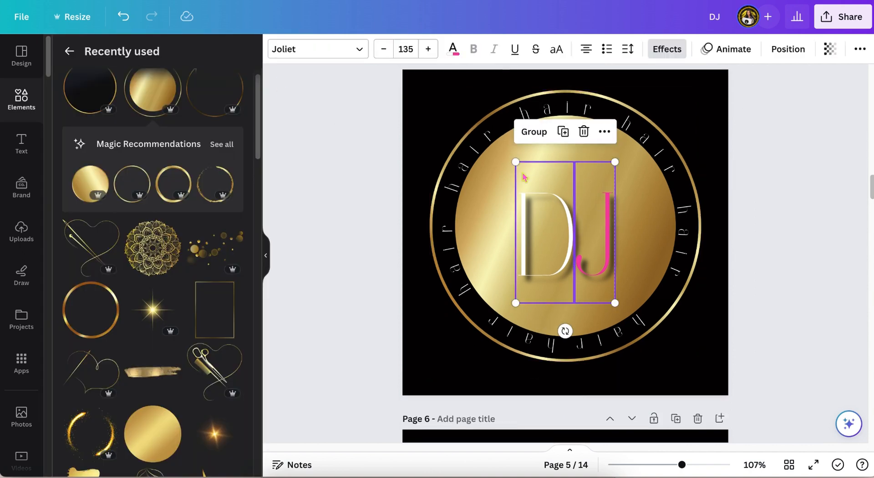
left_click_drag(516, 162, 493, 131)
left_click_drag(615, 302, 631, 326)
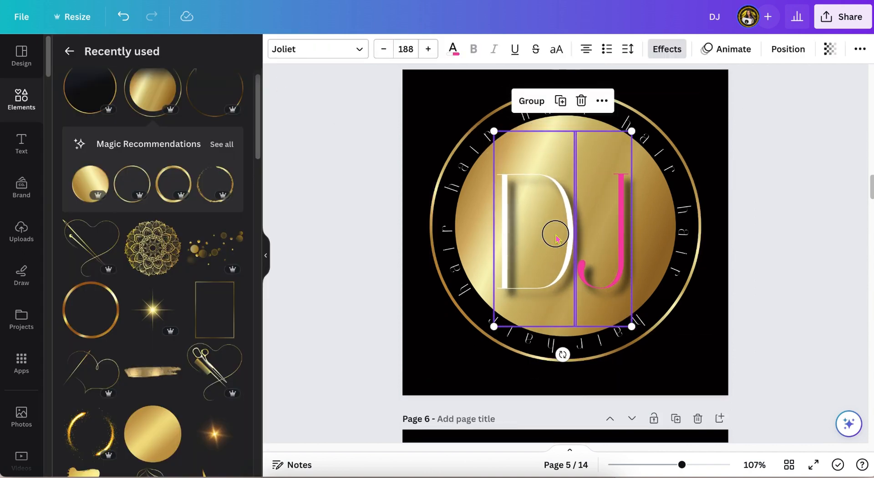
left_click_drag(555, 237, 551, 236)
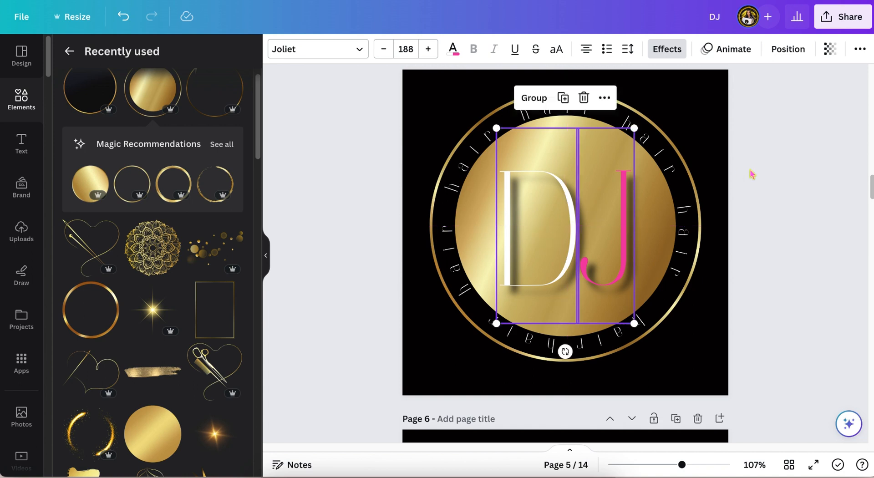
left_click(791, 167)
Step: Try several gold photos from a 'gold' search as the page 6 background
scroll(791, 167, "up", 1)
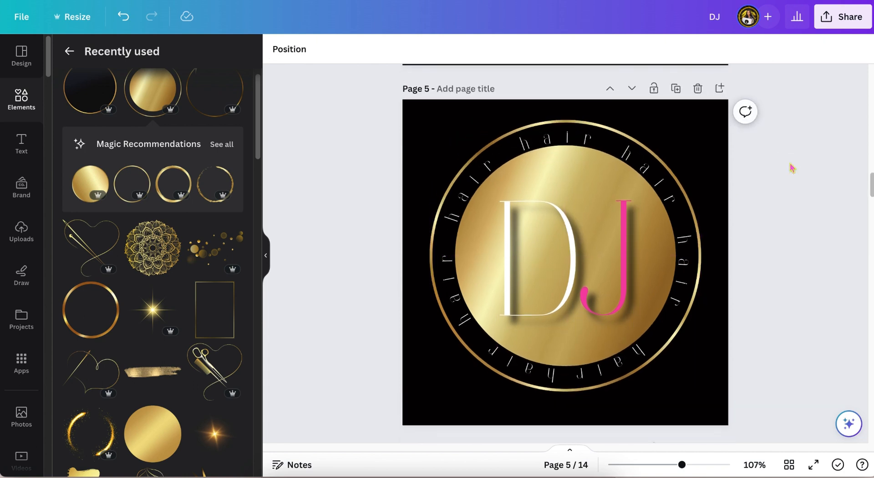
scroll(791, 168, "down", 1)
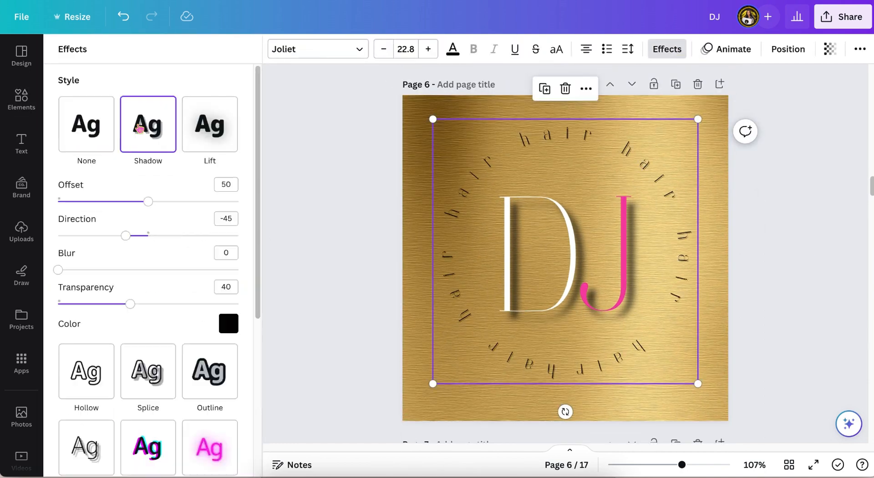
left_click_drag(692, 465, 685, 464)
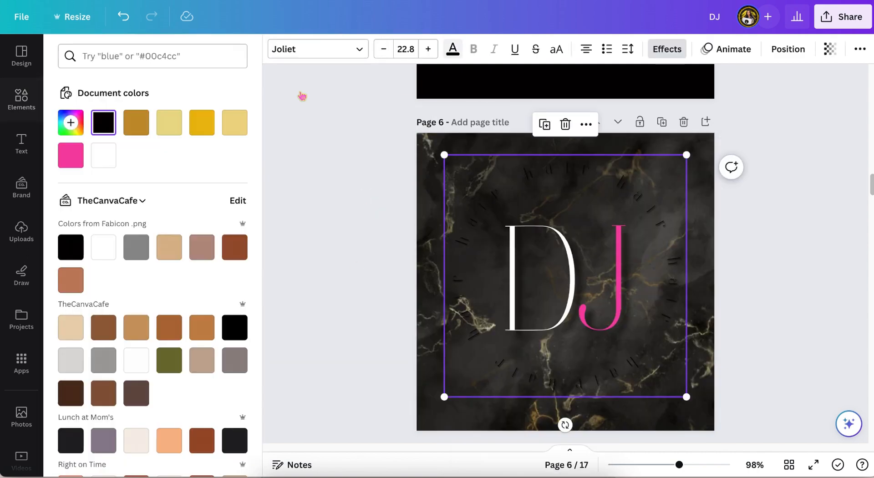
left_click(111, 162)
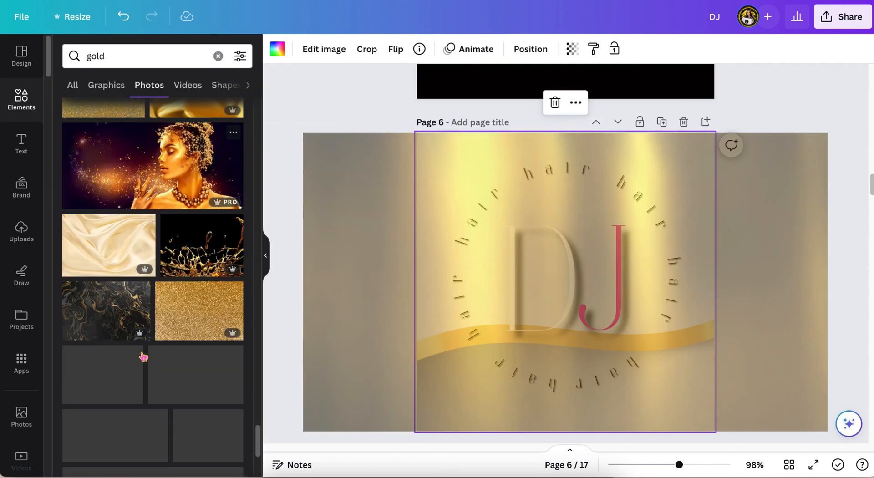
left_click_drag(111, 245, 430, 236)
scroll(196, 339, "down", 12)
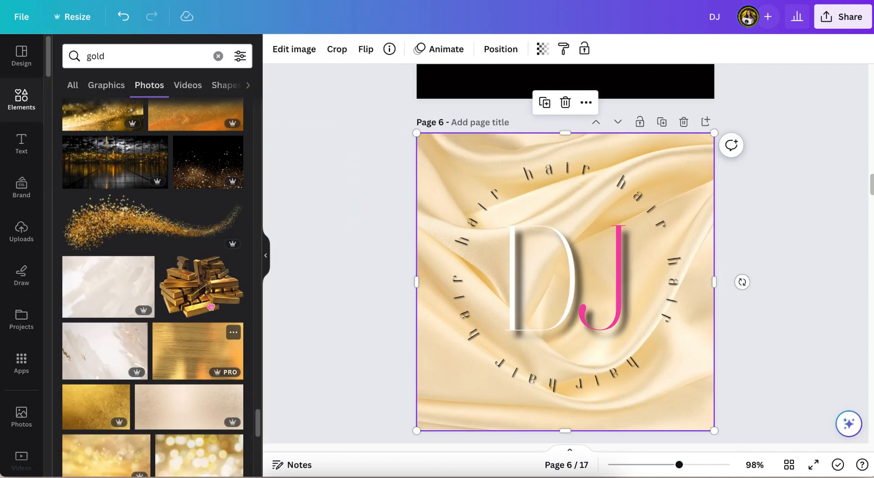
left_click_drag(184, 286, 430, 273)
scroll(132, 376, "down", 3)
scroll(132, 376, "down", 10)
left_click_drag(195, 309, 437, 282)
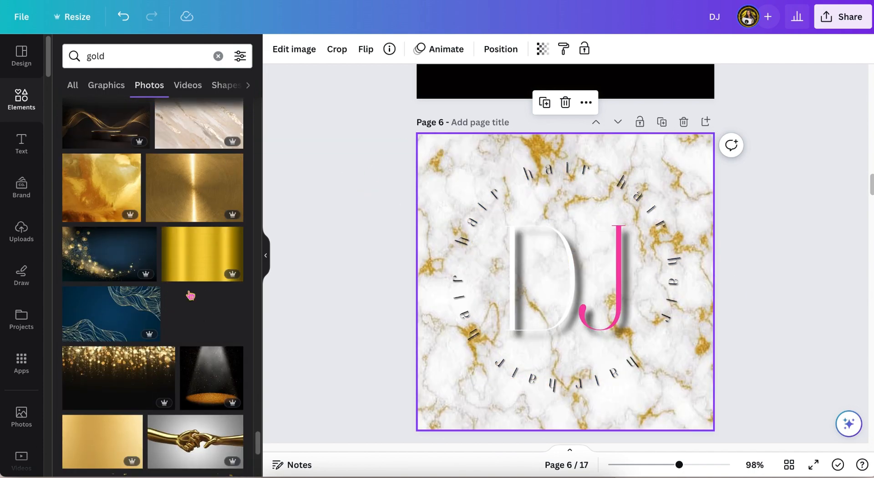
Step: Set a brushed gold texture photo as the page 6 background
left_click_drag(132, 314, 437, 282)
scroll(167, 361, "down", 10)
scroll(167, 361, "down", 3)
left_click_drag(223, 255, 446, 273)
scroll(155, 354, "up", 20)
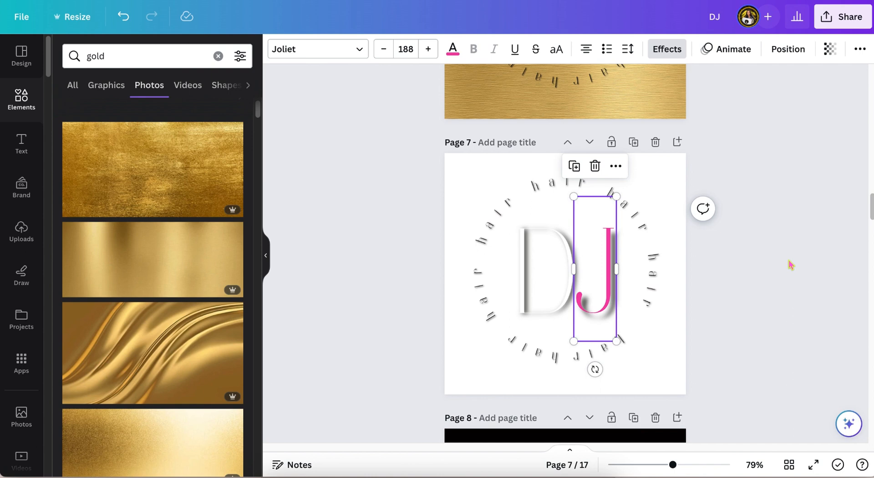
left_click(791, 267)
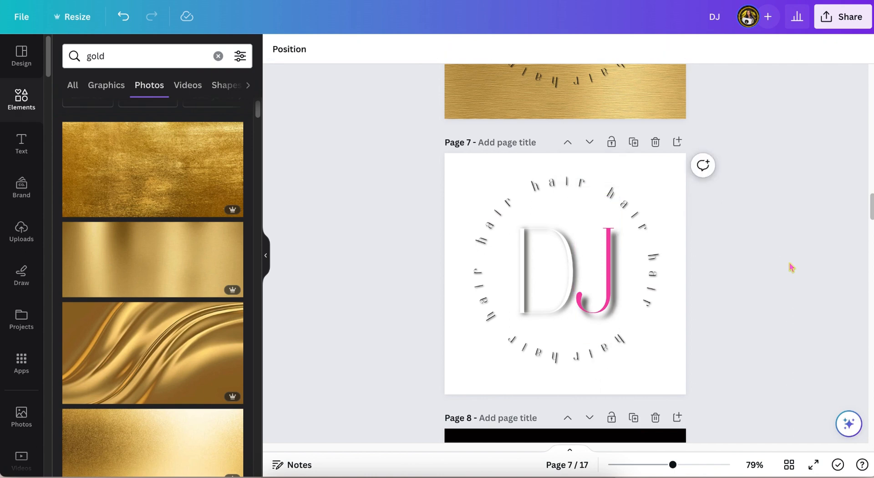
Step: Copy the pink J's style onto the D letter on page 7
left_click(611, 288)
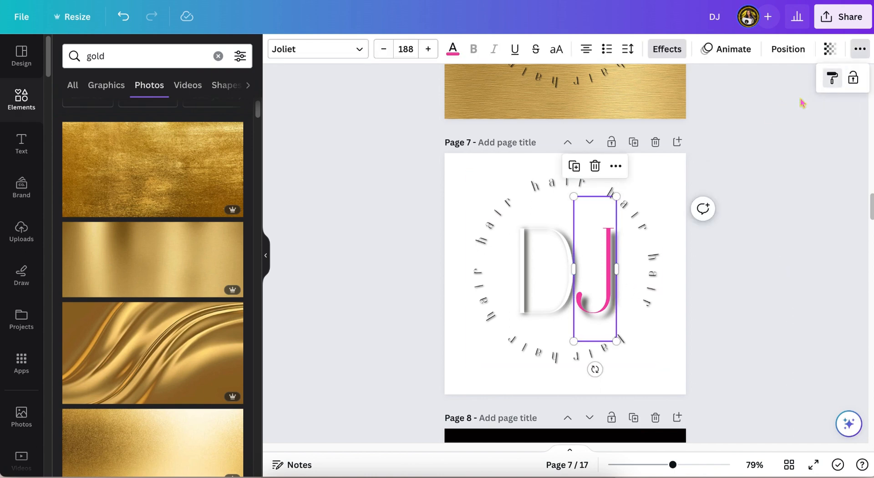
left_click(553, 255)
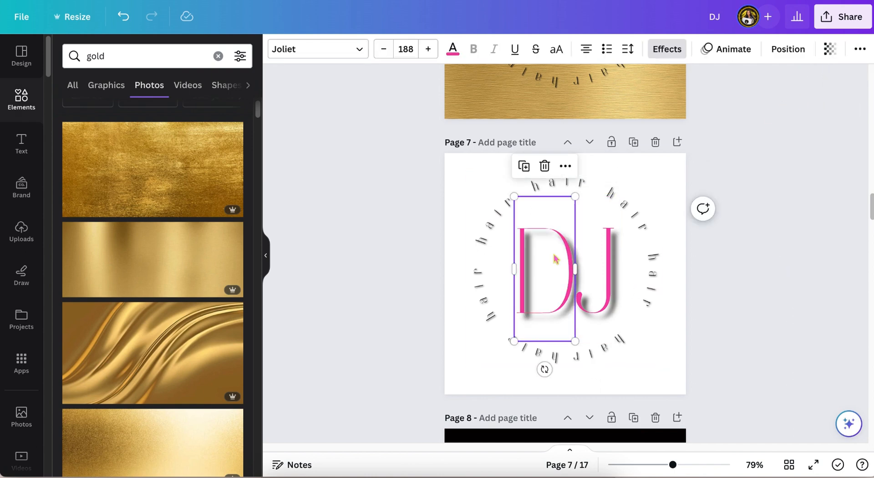
left_click(453, 49)
left_click(410, 191)
scroll(410, 191, "down", 1)
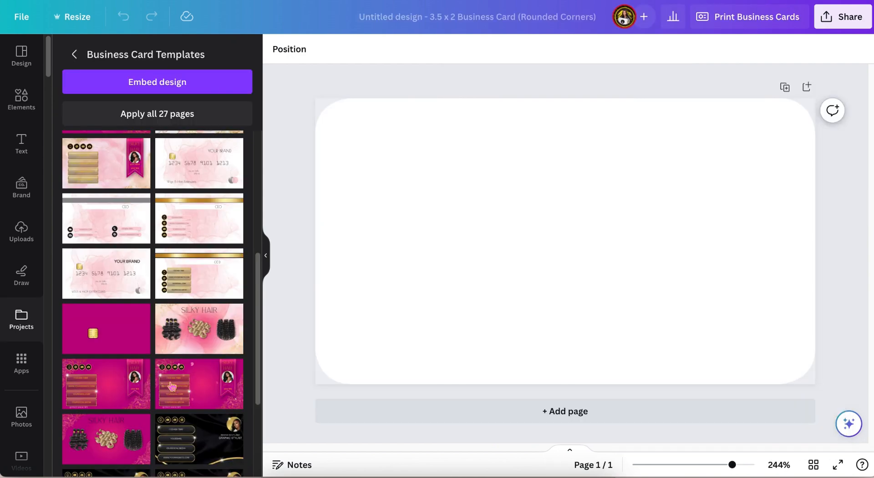
Step: Apply the pink Silky Hair business card template and add a second page
left_click(189, 393)
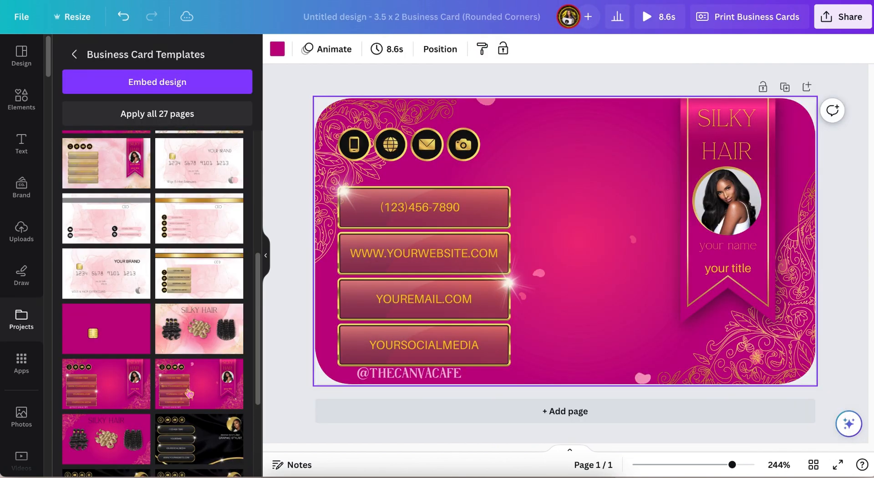
left_click(130, 362)
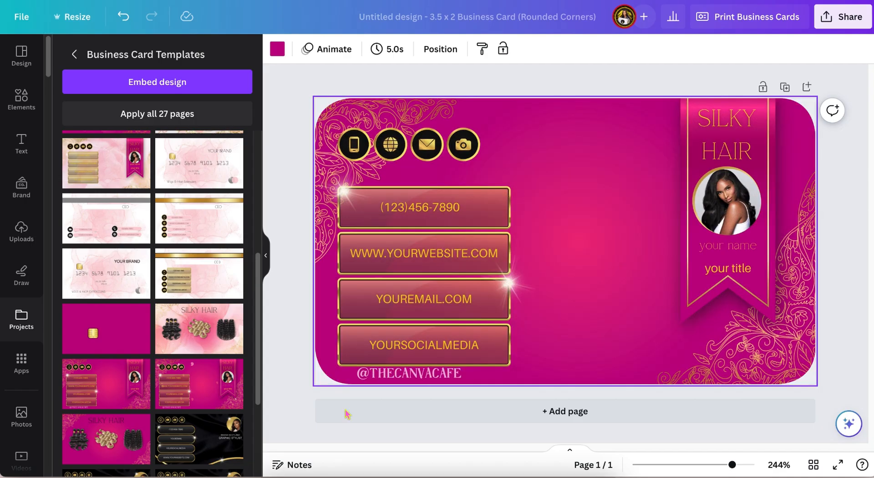
left_click(347, 412)
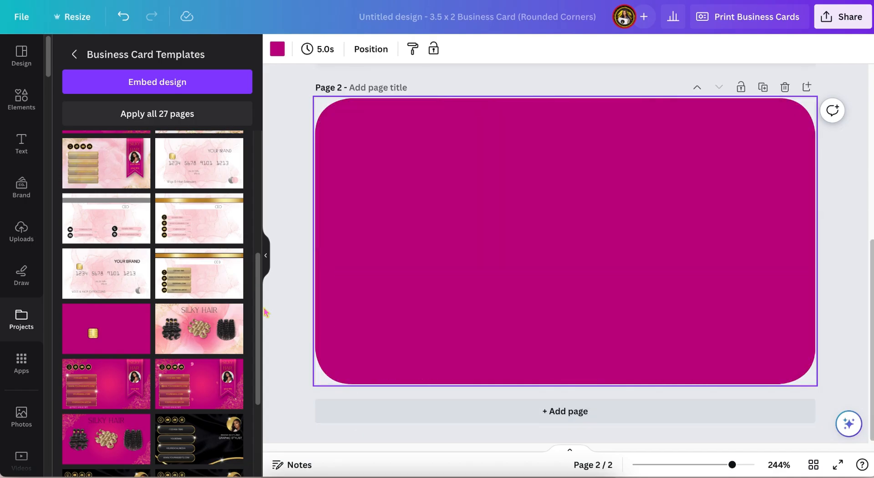
Step: Apply the pink card template to page 2 and add the black Silky Hair card as page 3
left_click(126, 267)
scroll(178, 256, "up", 4)
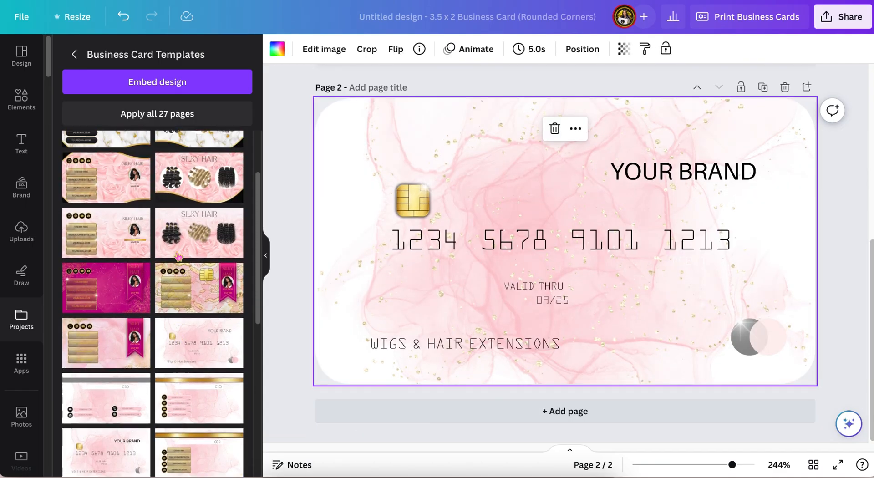
scroll(177, 256, "up", 2)
left_click(332, 412)
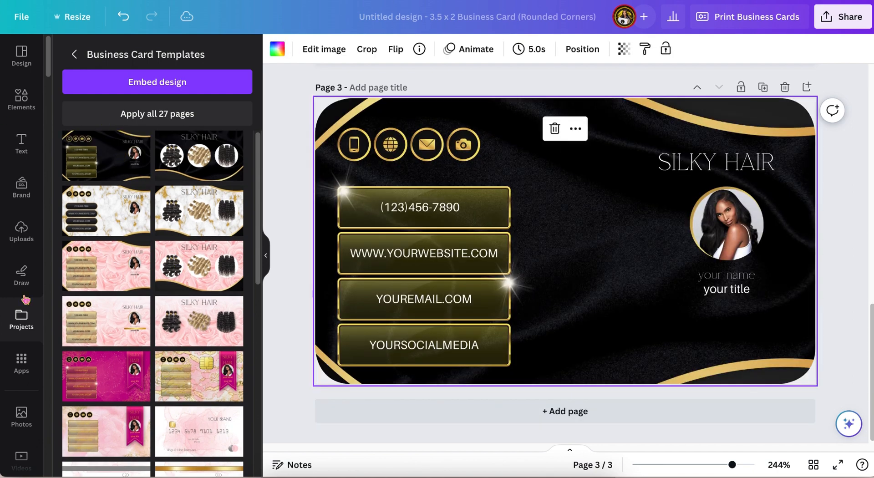
Step: Upload the exported DJ Hair logo PNGs from Finder into the uploads
left_click(21, 230)
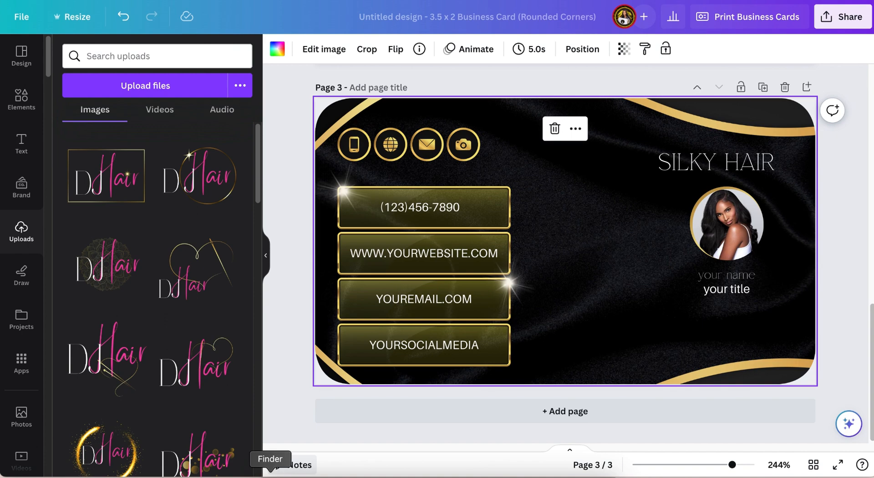
left_click(270, 476)
left_click_drag(502, 272, 200, 275)
left_click(316, 111)
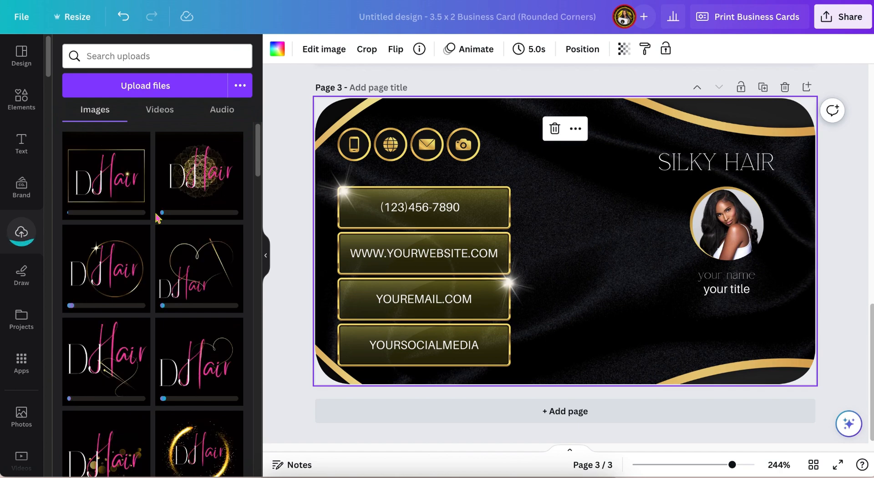
Step: Drop the glitter DJ Hair logo into the circular photo frame on the black Silky Hair card
left_click_drag(156, 218, 715, 224)
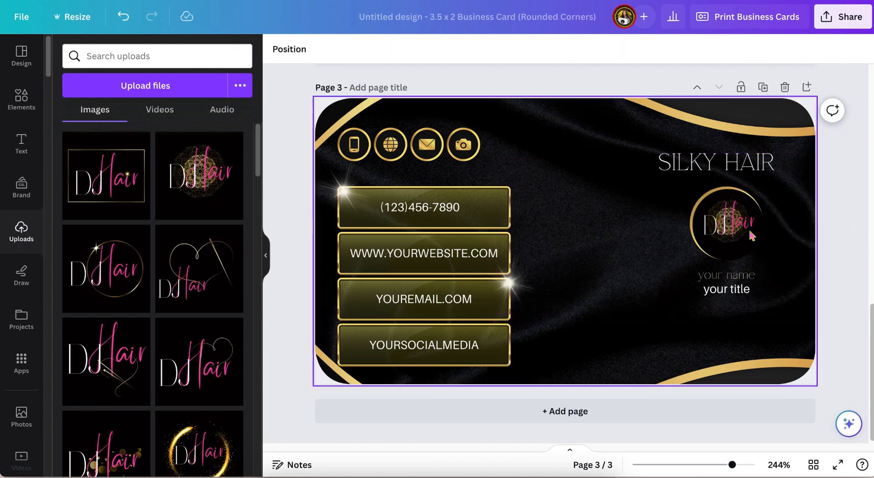
left_click_drag(732, 465, 740, 464)
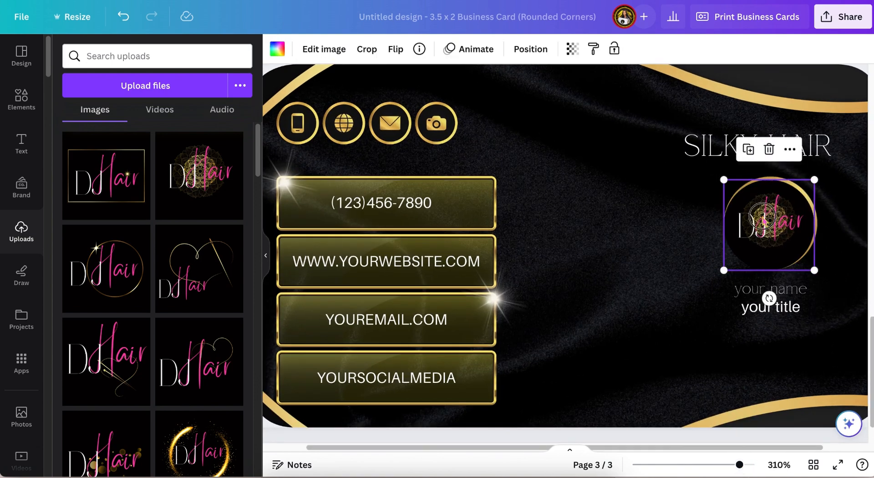
left_click(599, 209)
scroll(598, 208, "down", 1)
scroll(117, 322, "down", 4)
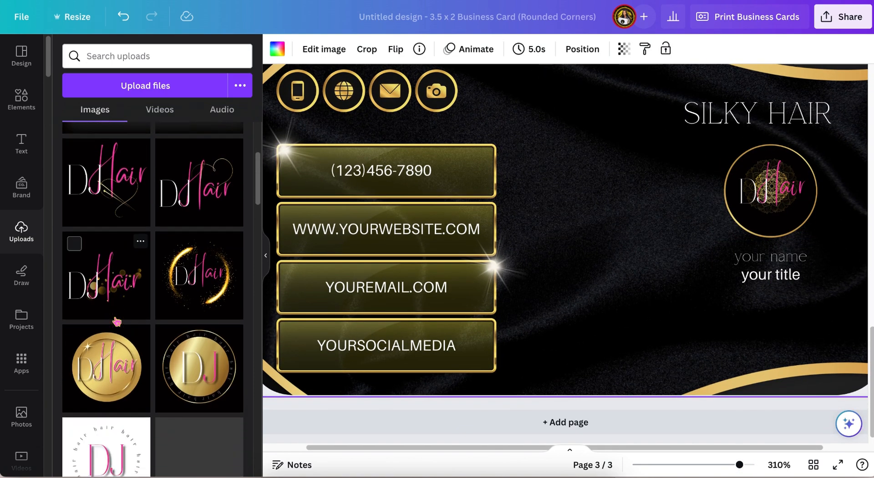
Step: Swap the logo in the black Silky Hair card's circular frame for the gold DJ monogram logo
left_click(199, 353)
left_click_drag(572, 217, 764, 186)
mouse_move(739, 464)
left_mouse_down()
mouse_move(725, 464)
mouse_move(733, 465)
left_mouse_up()
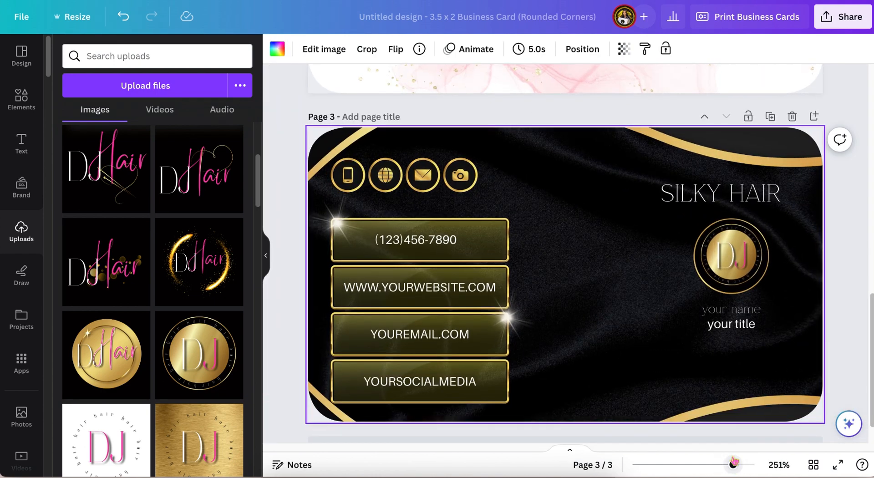
Step: Try other DJ Hair logo variations inside the black card's circular photo frame
scroll(107, 355, "down", 2)
left_click_drag(116, 366, 730, 257)
scroll(636, 369, "down", 1)
left_click(199, 353)
left_click_drag(566, 254, 730, 248)
Step: Drop the black-and-gold scissors DJ Hair logo into the black card's circular frame
scroll(150, 372, "down", 6)
left_click(199, 269)
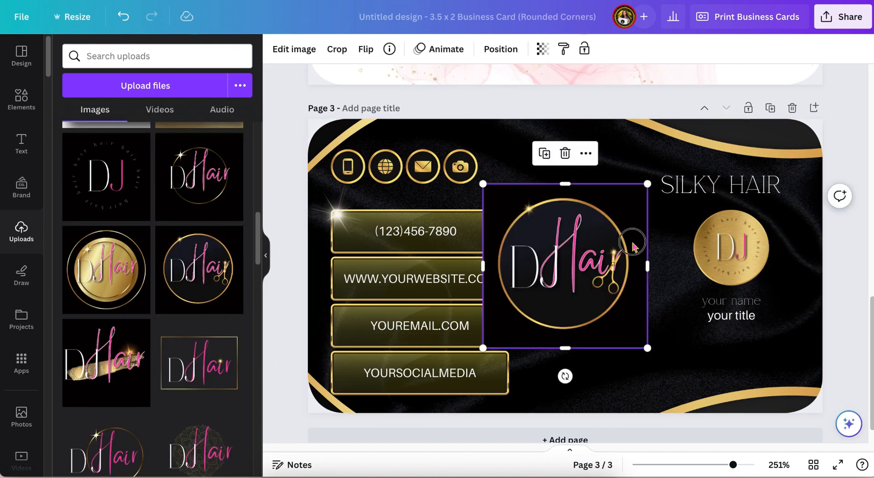
left_click_drag(586, 273, 730, 248)
left_click(102, 368)
mouse_move(585, 274)
left_mouse_down()
mouse_move(733, 250)
mouse_move(784, 168)
left_mouse_up()
scroll(611, 328, "up", 7)
left_click(759, 228)
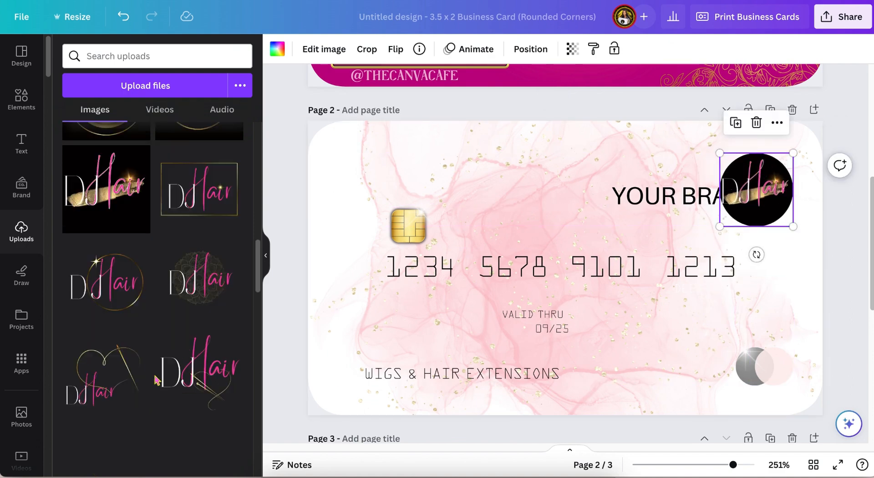
key("ctrl+z")
key("ctrl+z")
key("ctrl+z")
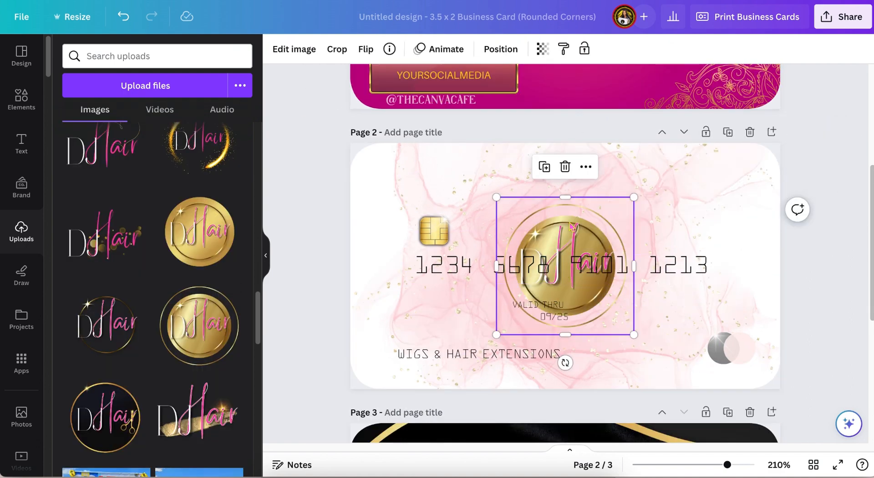
Step: Replace the YOUR BRAND text on the pink card with the gold brushstroke DJ Hair logo, placed at the top right
left_click_drag(572, 227, 693, 172)
left_click_drag(618, 280, 651, 246)
left_click_drag(705, 201, 686, 216)
left_click(716, 198)
left_click(682, 128)
left_click(181, 402)
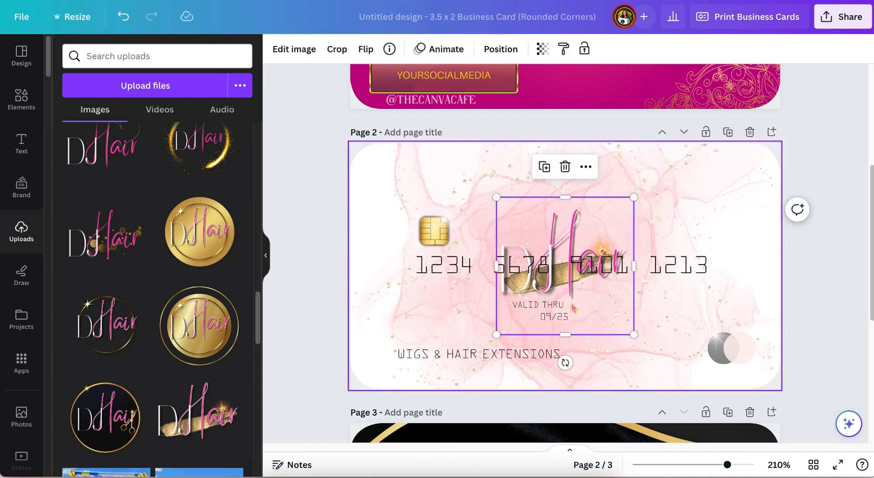
mouse_move(594, 294)
left_mouse_down()
mouse_move(700, 243)
mouse_move(643, 244)
left_mouse_up()
left_click_drag(693, 202, 684, 224)
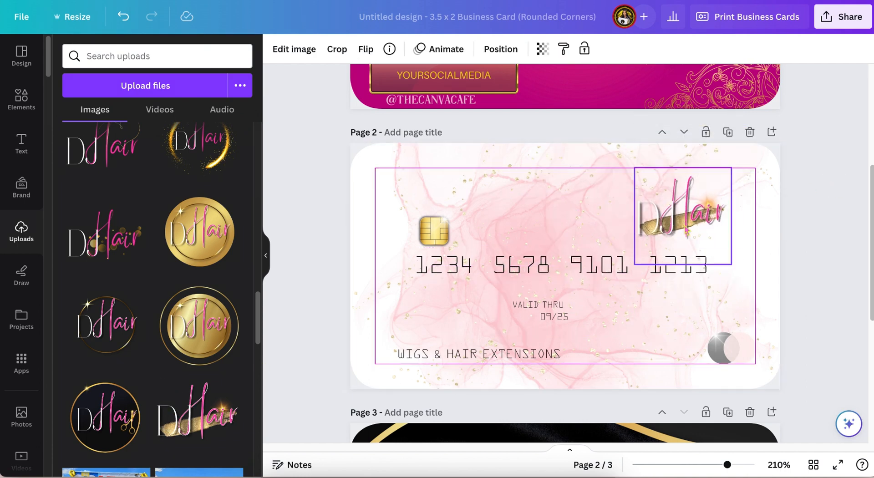
Step: Recolor one circle of the card-brand emblem at the pink card's lower corner to #bf0084
left_click(829, 184)
left_click_drag(728, 464, 734, 464)
left_click(751, 387)
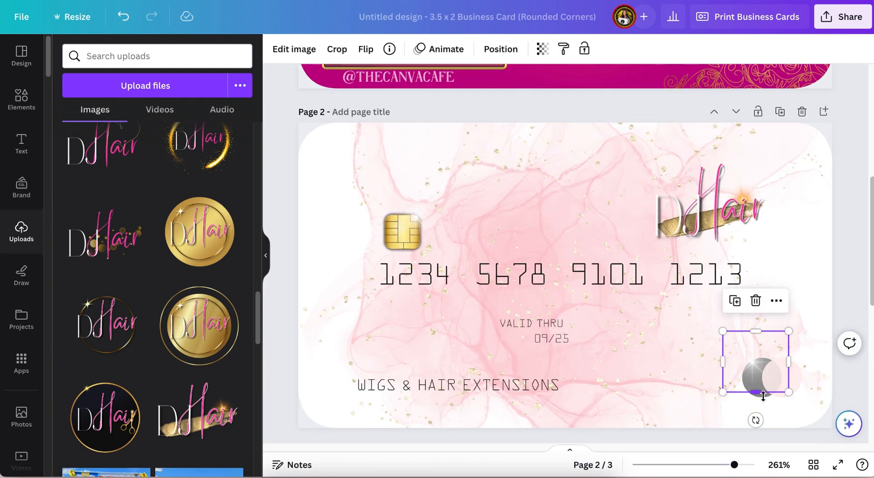
left_click(763, 390)
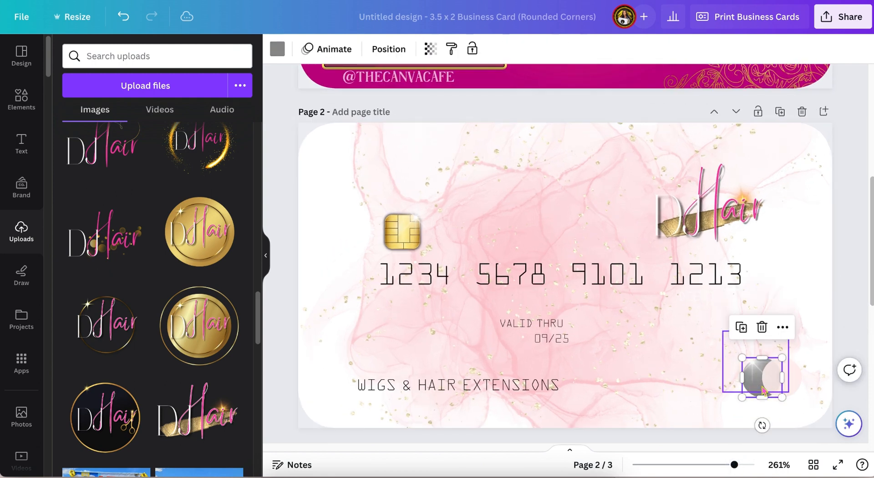
left_click(278, 48)
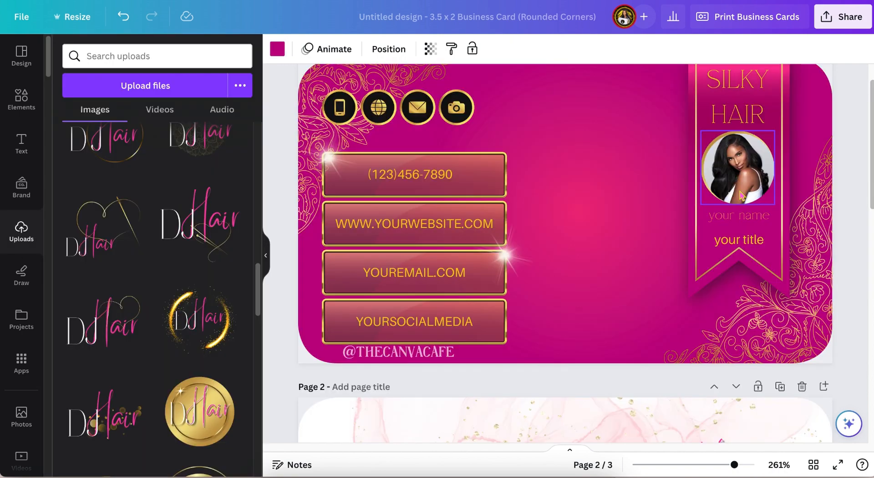
Step: Drop the gold circle DJ Hair logo into the circular photo frame on the magenta page 1 card
scroll(705, 195, "up", 2)
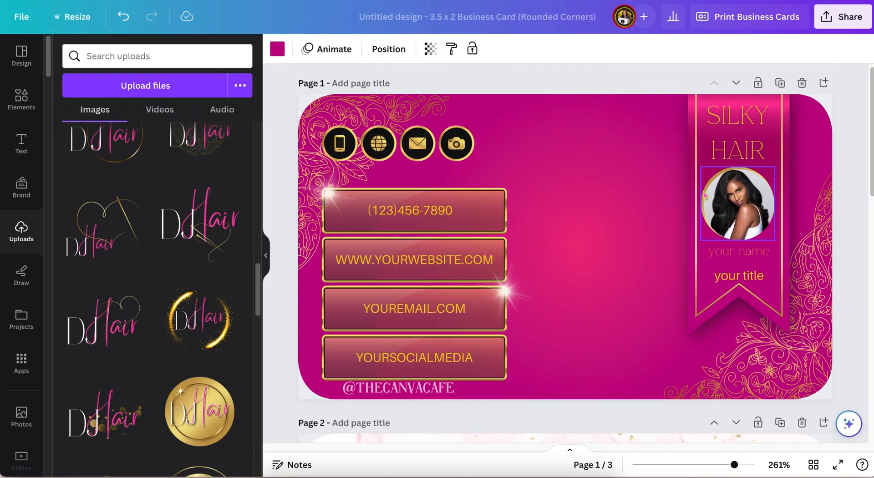
left_click(200, 403)
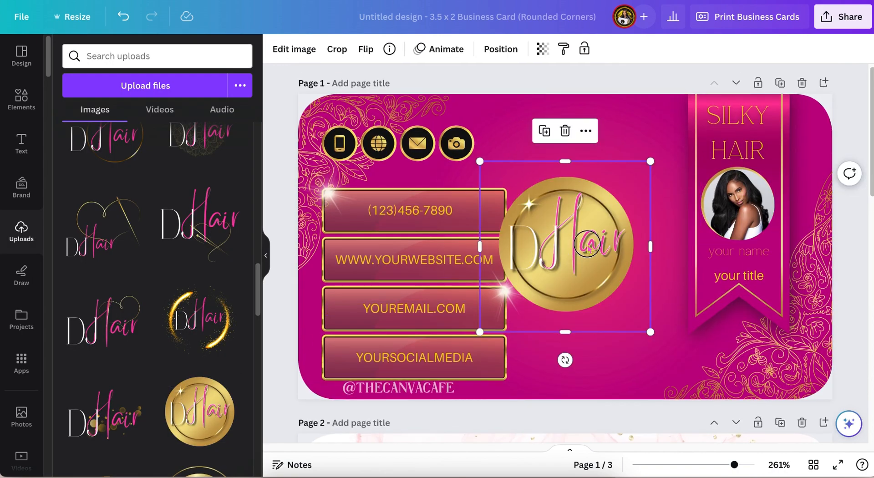
left_click_drag(587, 245, 737, 203)
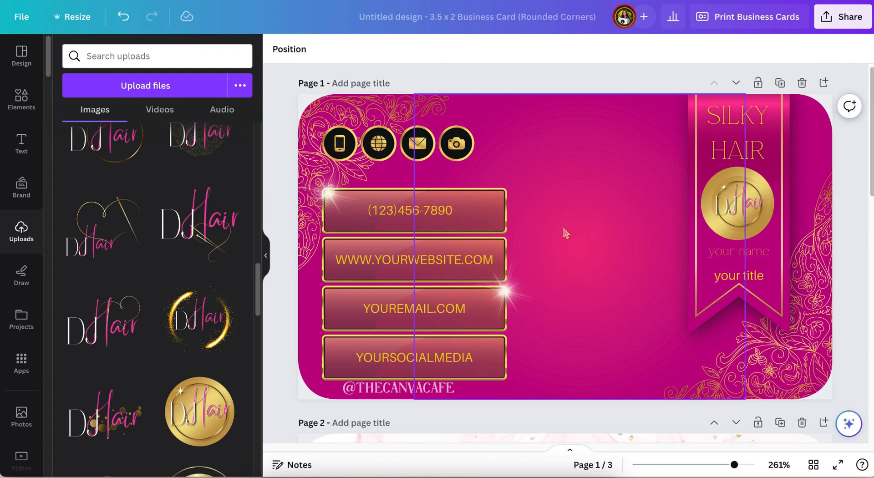
Step: Swap the page 1 frame's logo for the black-and-gold scissors DJ Hair logo
scroll(97, 382, "down", 4)
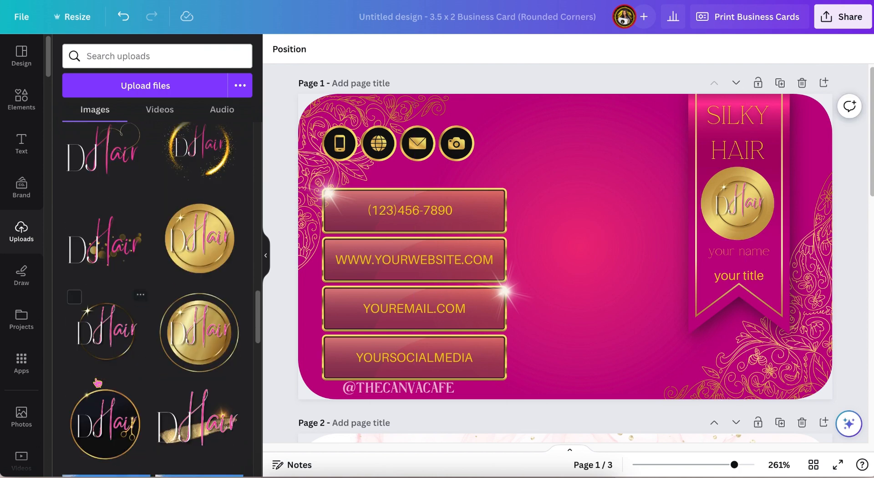
left_click(98, 427)
left_click_drag(575, 242, 738, 203)
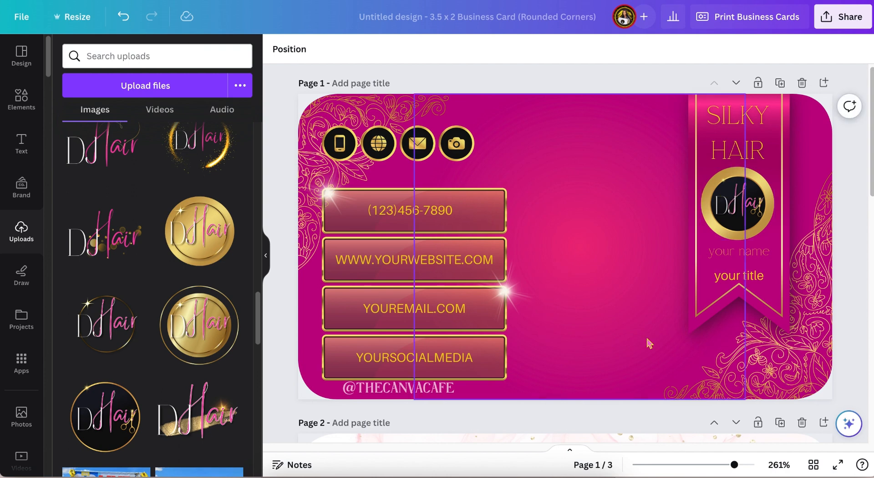
Step: Swap the page 1 frame's logo for a gold DJ Hair logo
scroll(827, 395, "up", 1)
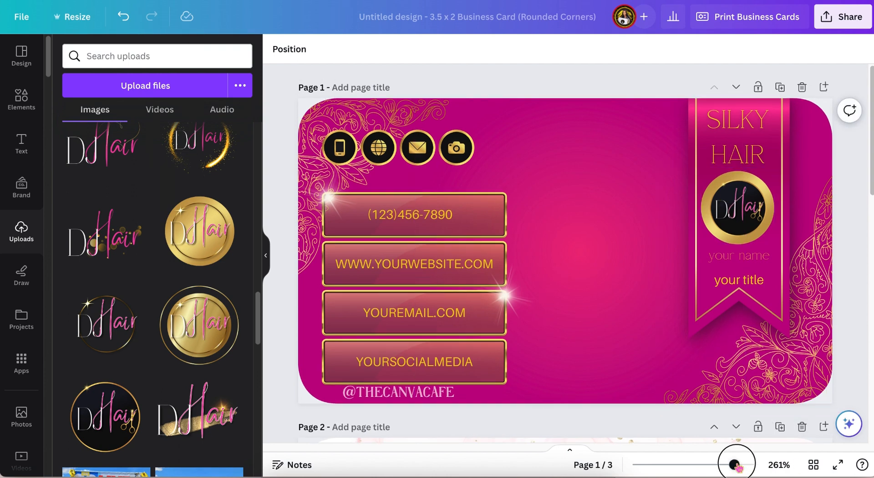
left_click_drag(734, 465, 736, 464)
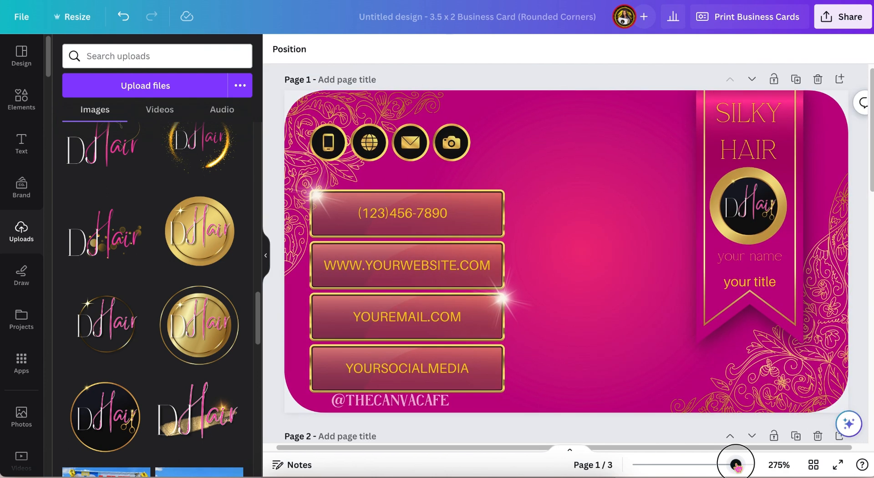
scroll(157, 299, "down", 1)
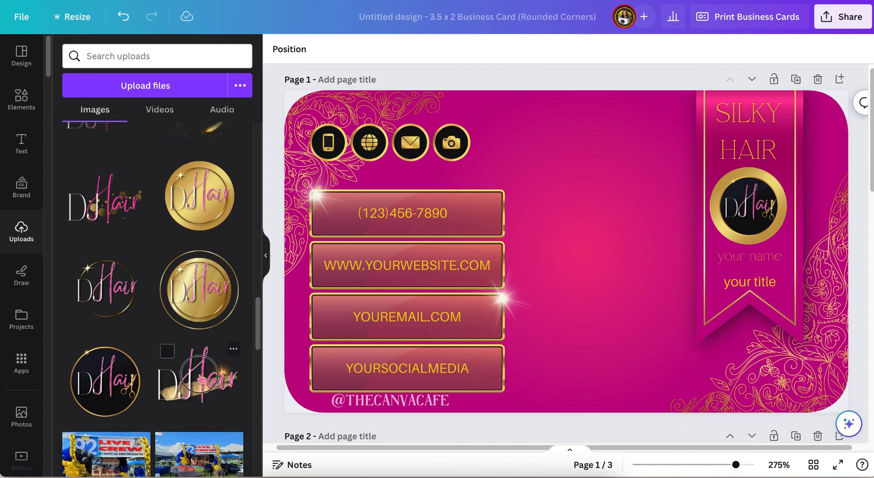
left_click_drag(589, 252, 589, 252)
left_click_drag(665, 226, 748, 208)
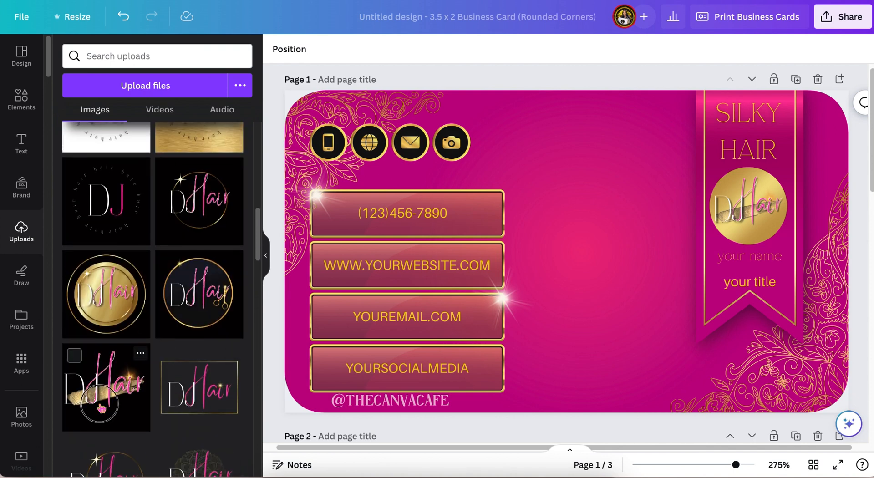
Step: Drop the brushstroke DJ Hair logo into the page 1 frame and finish its crop
left_click_drag(182, 378, 748, 207)
left_click(748, 207)
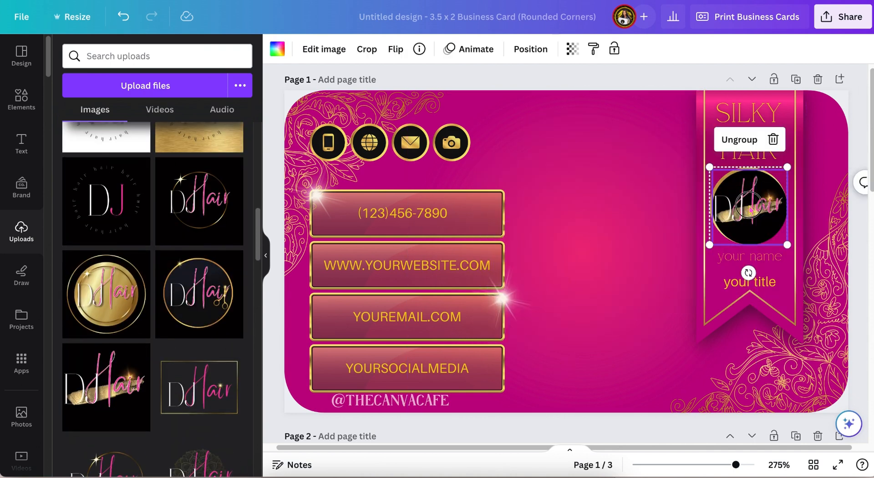
double_click(748, 206)
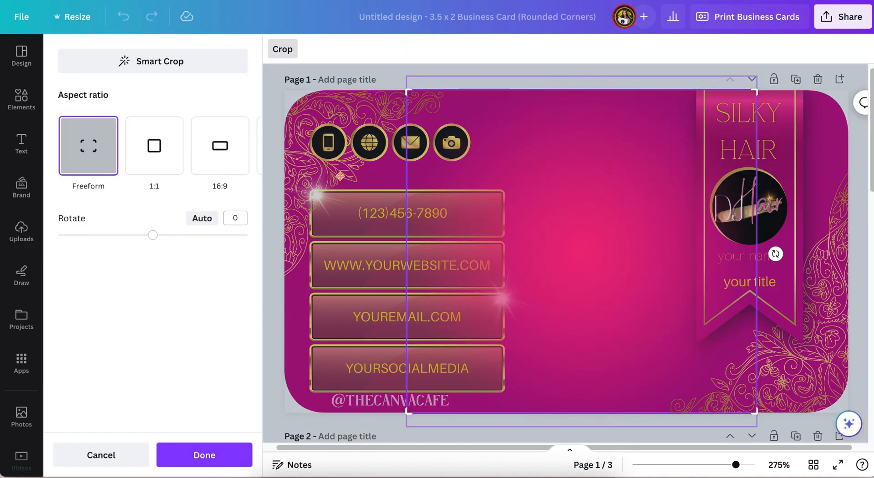
left_click(204, 454)
Step: Swap the page 1 frame's logo for the black circular-text DJ monogram logo
scroll(185, 271, "up", 1)
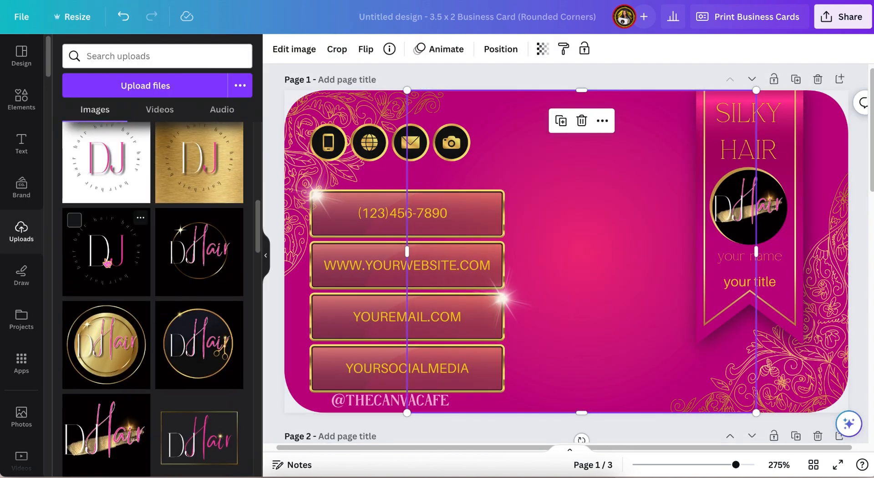
left_click_drag(106, 250, 748, 209)
scroll(199, 278, "up", 2)
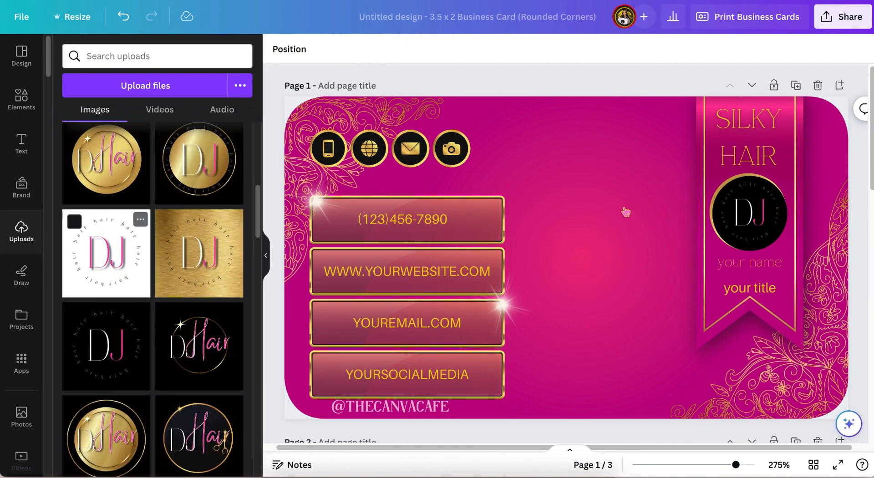
left_click_drag(626, 212, 775, 188)
Step: Swap the page 1 frame's logo for the gold DJ monogram circle logo
scroll(200, 291, "up", 3)
left_click(201, 286)
left_click_drag(637, 216, 778, 189)
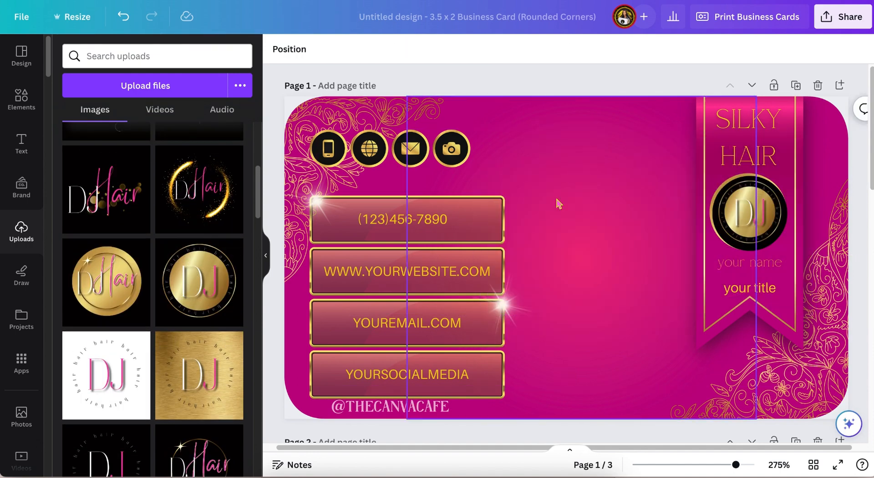
Step: Try another DJ Hair logo variation inside the page 1 circular frame
scroll(198, 281, "up", 2)
left_click(199, 281)
left_click_drag(614, 222, 756, 192)
Step: Drop the glitter DJ Hair logo into the page 1 circular frame
left_click(107, 281)
scroll(200, 268, "up", 3)
left_click(200, 191)
left_click_drag(567, 231, 725, 197)
left_click(621, 223)
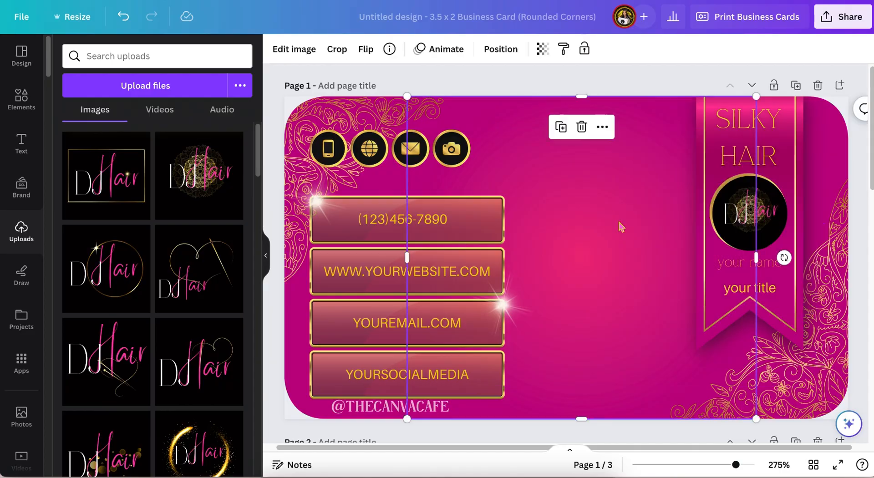